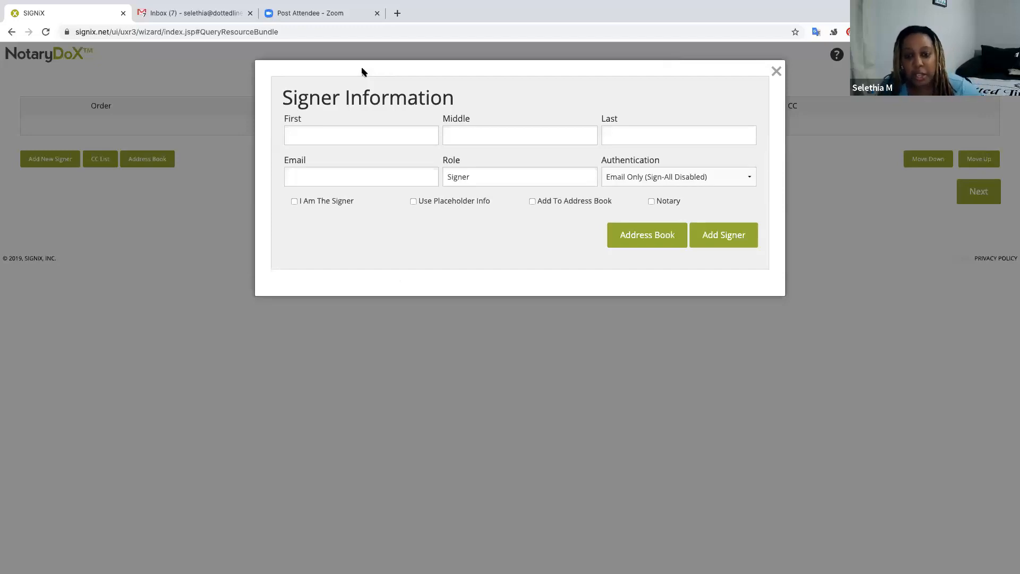
Enter the new signer's first and last name, then pick their saved e-mail address from autofill.
click(365, 134)
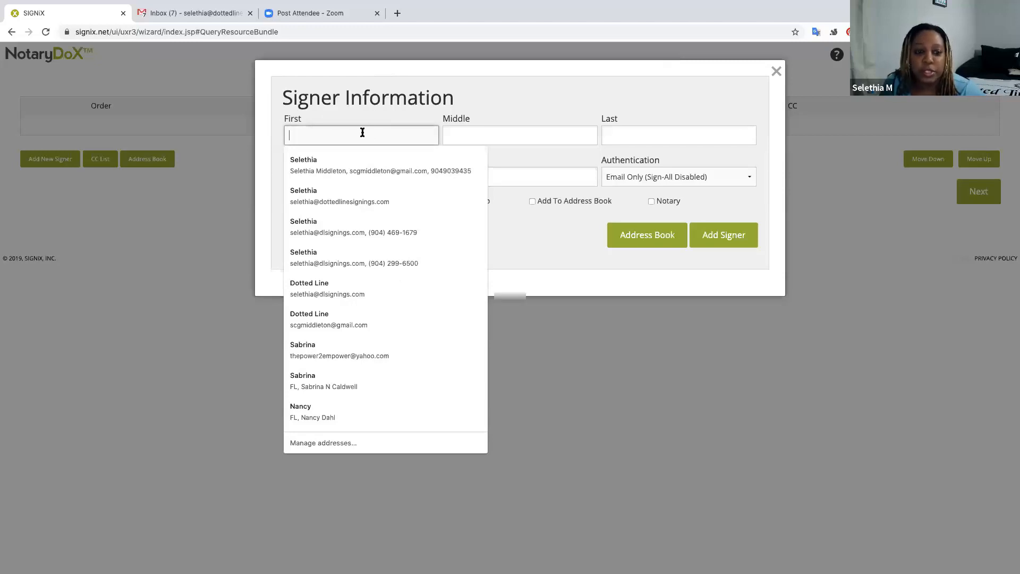
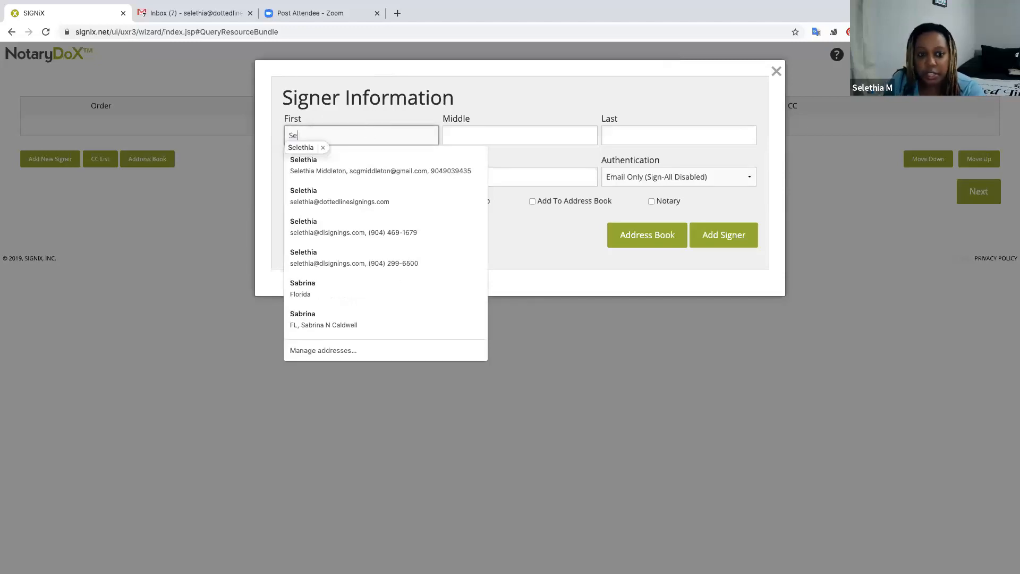
key(Tab)
key(Tab)
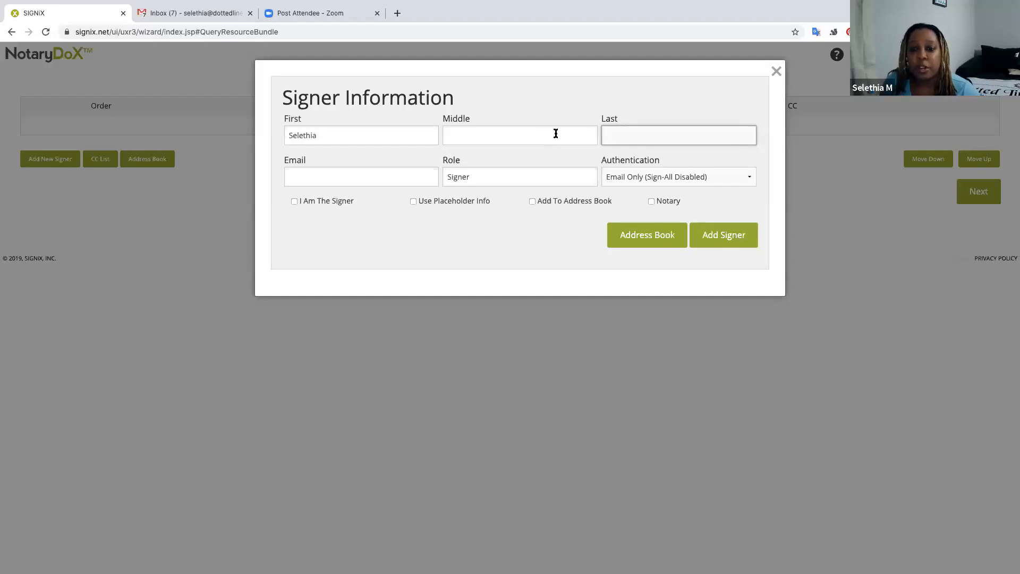
click(629, 136)
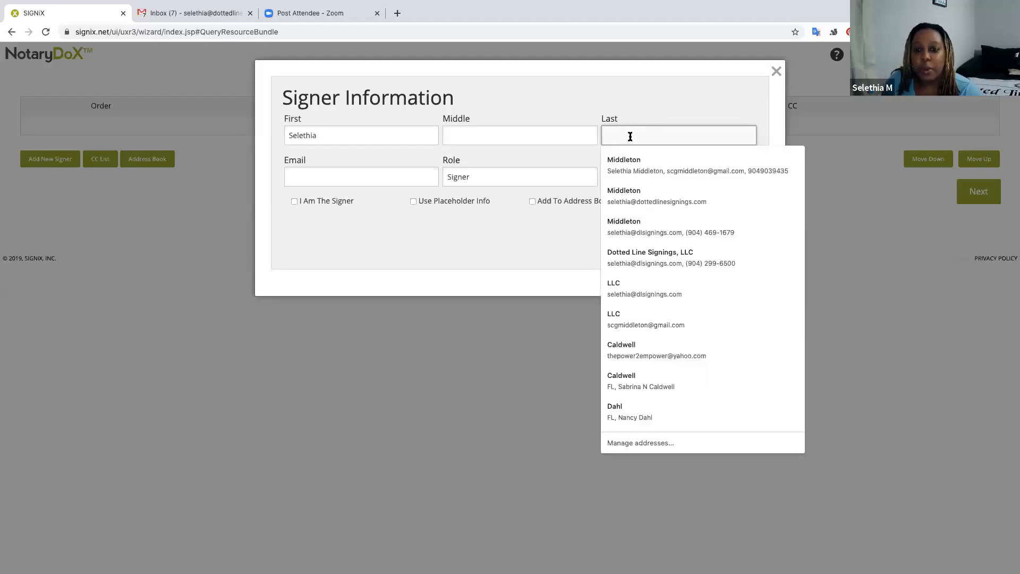
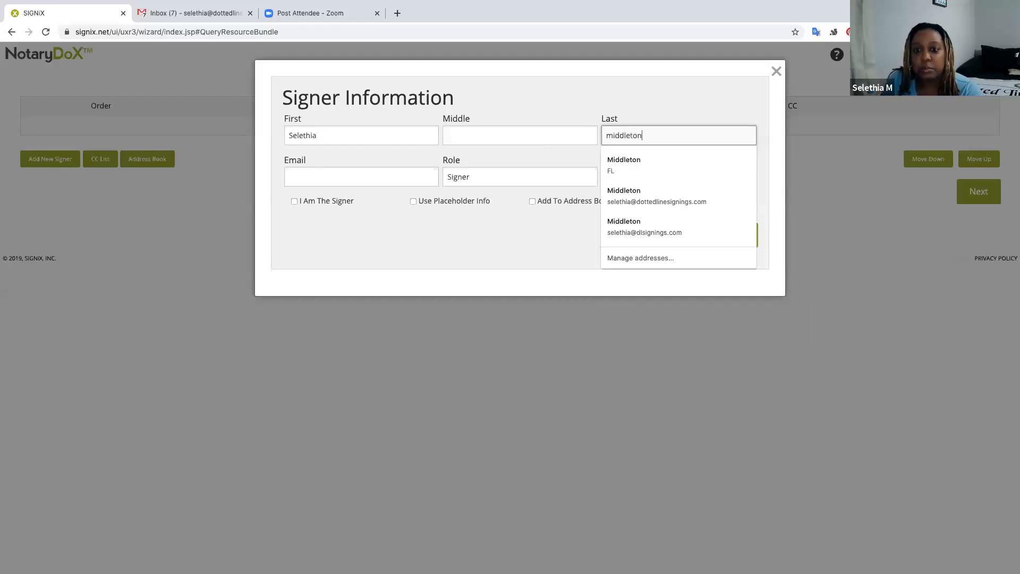
key(Tab)
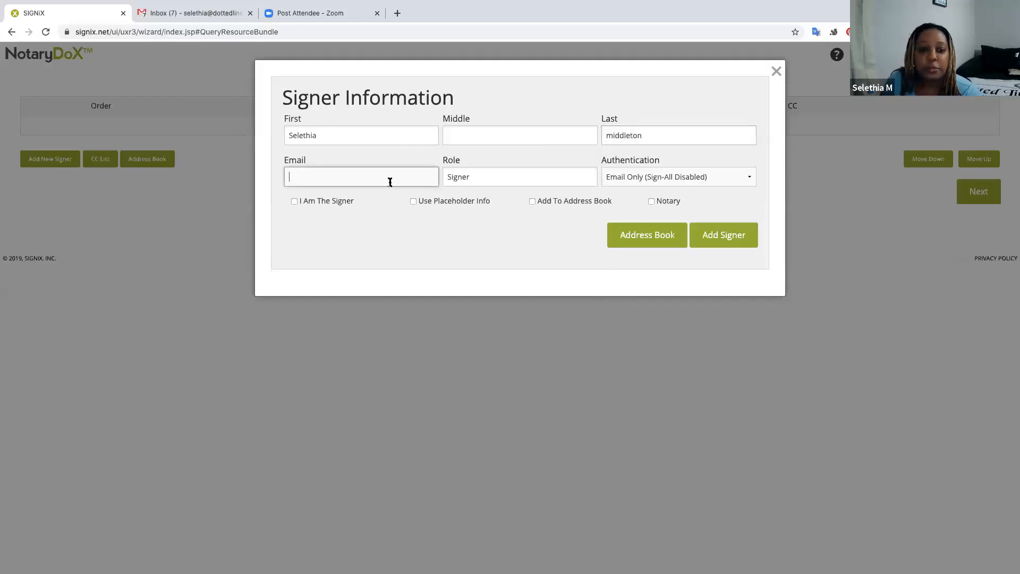
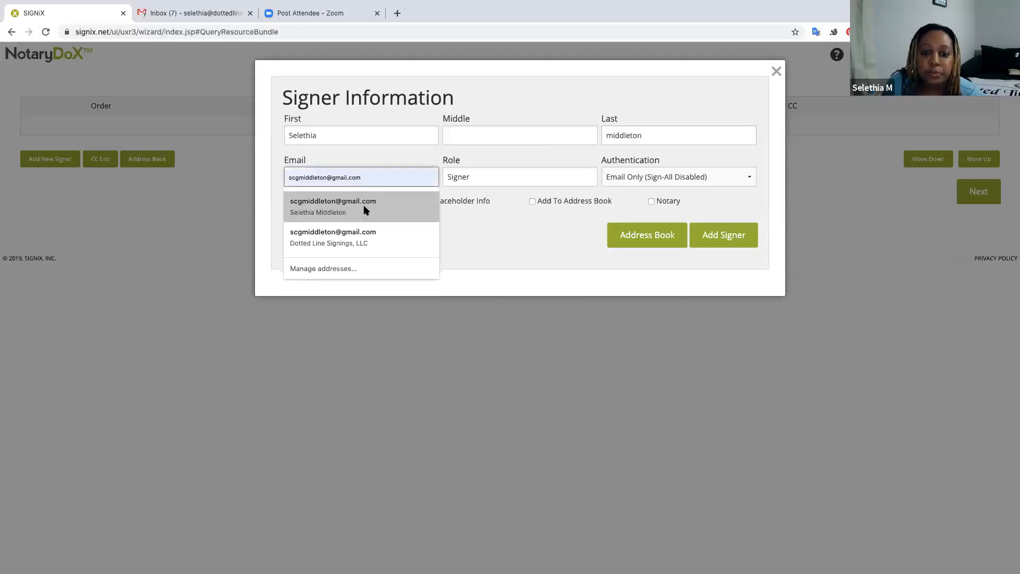
click(363, 205)
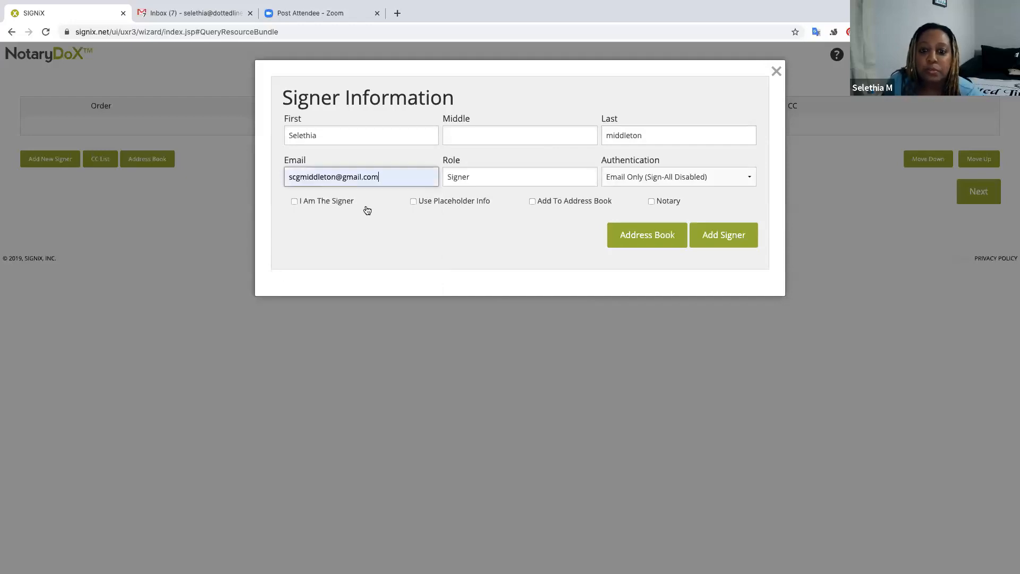
Try KBA, then set authentication to Email Only (Sign-All Disabled) and add the signer.
click(671, 181)
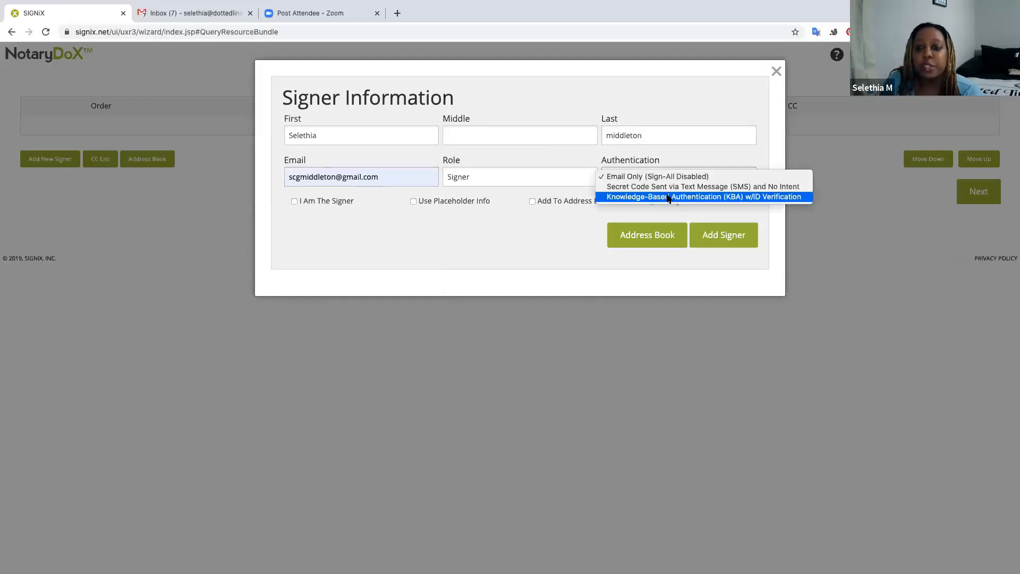
click(669, 197)
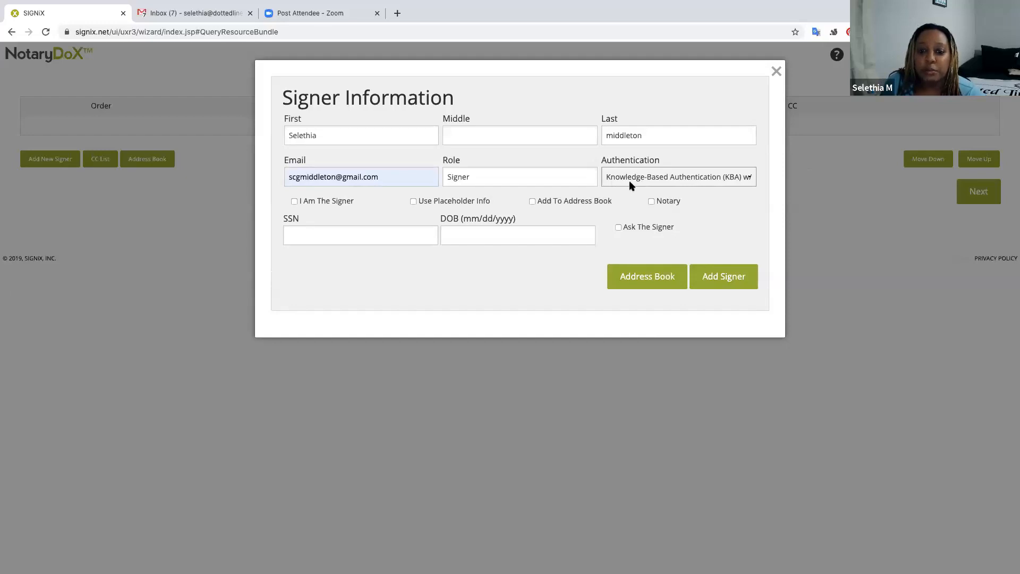
click(634, 183)
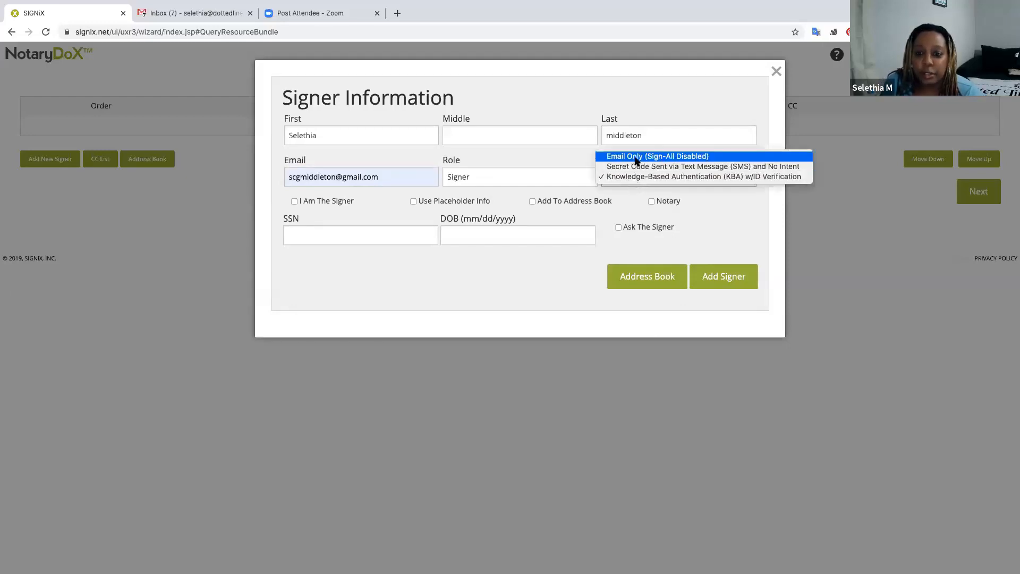
click(636, 158)
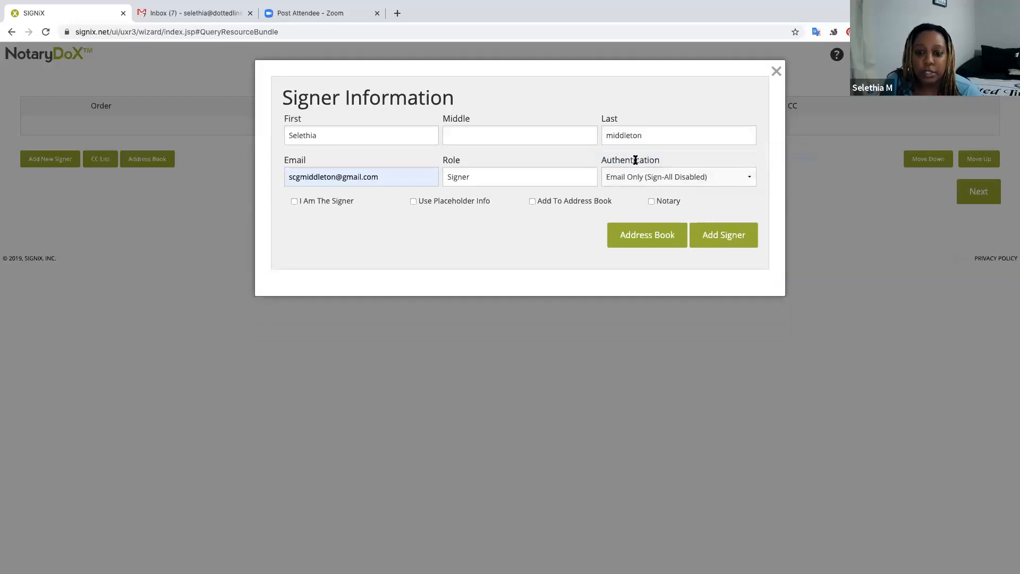
click(721, 239)
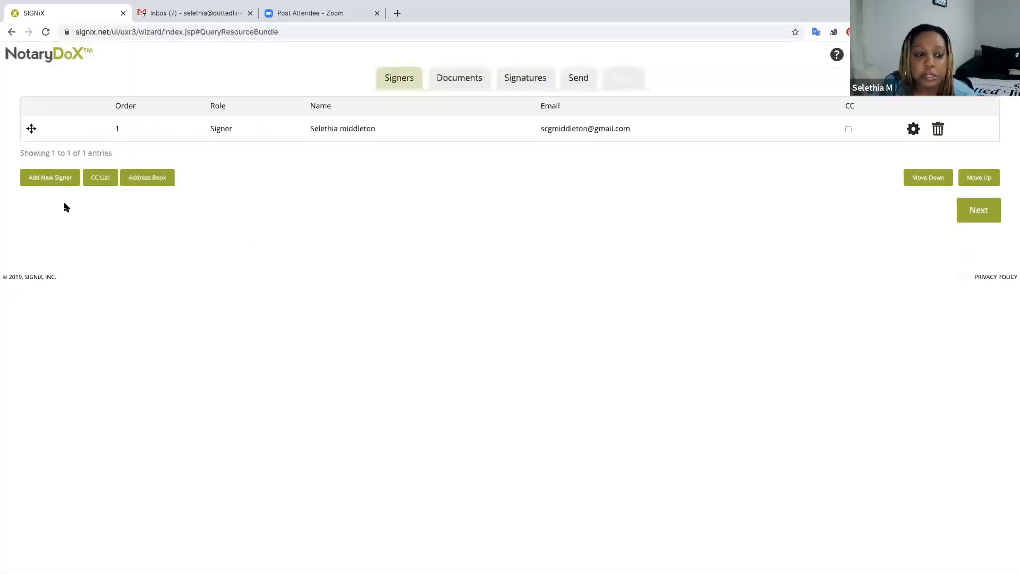
Add yourself as a participant, marked I Am The Signer and Notary, with Florida commission details and seal.
click(53, 180)
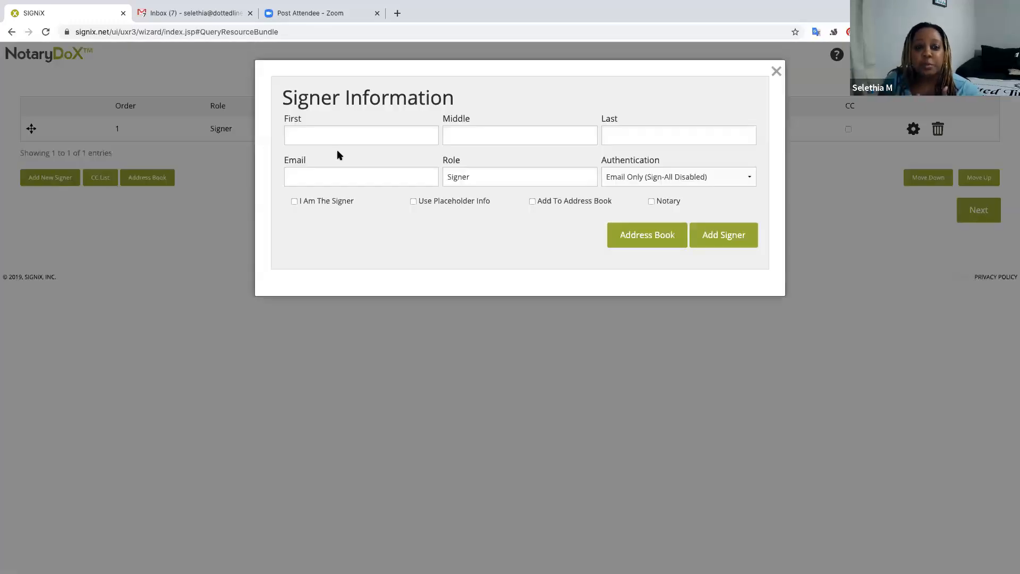
click(327, 206)
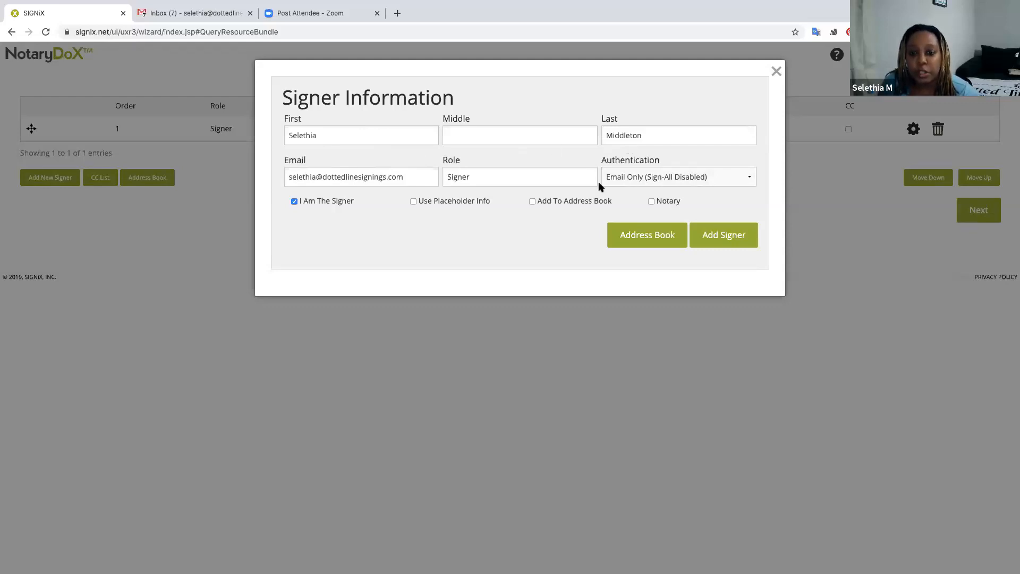
click(652, 201)
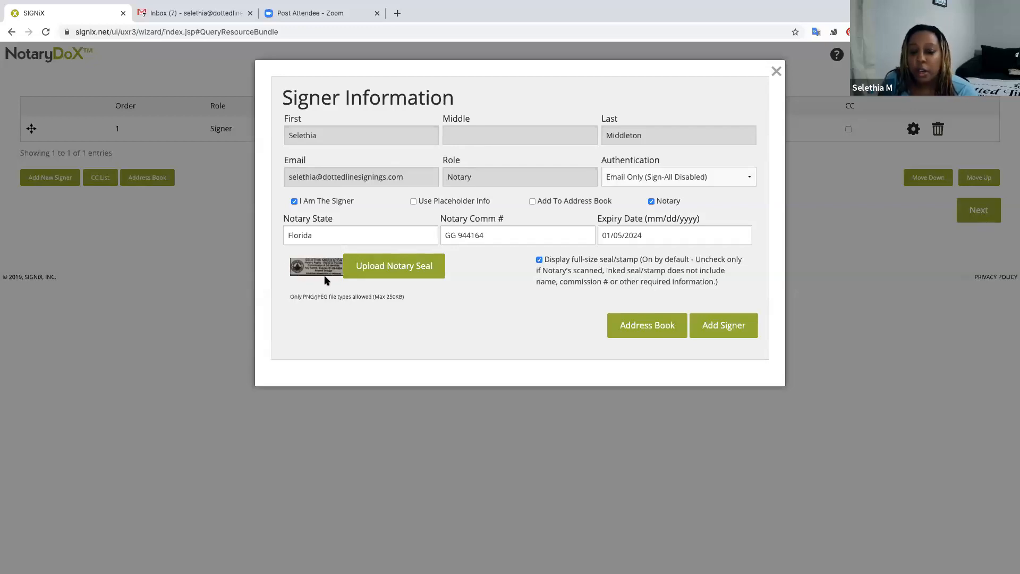
click(721, 329)
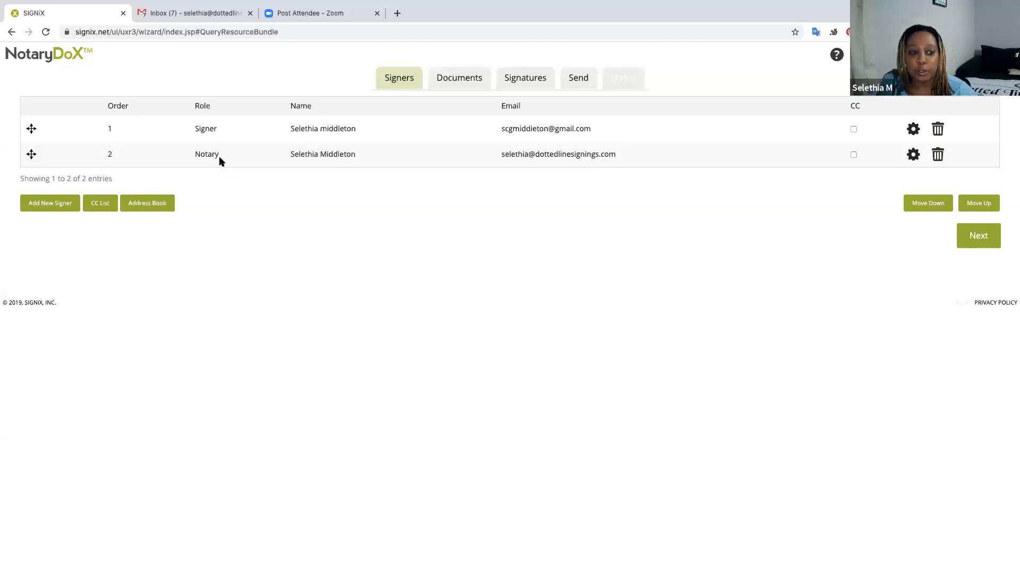
Add a third signer by first and last name, drag them above the Notary, and continue to Documents.
click(55, 205)
click(311, 133)
key(Tab)
key(Tab)
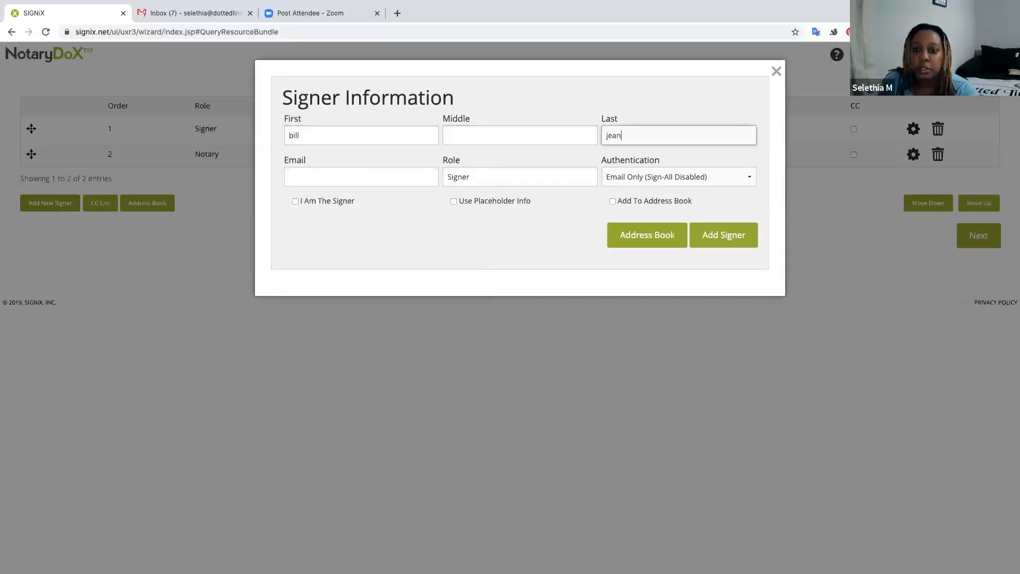
click(711, 243)
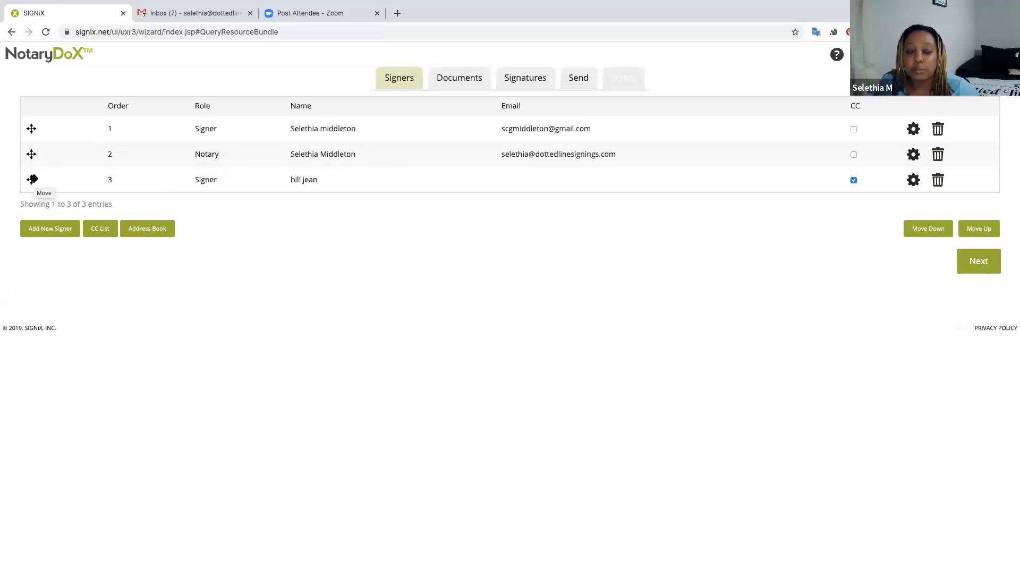
drag(33, 179, 31, 151)
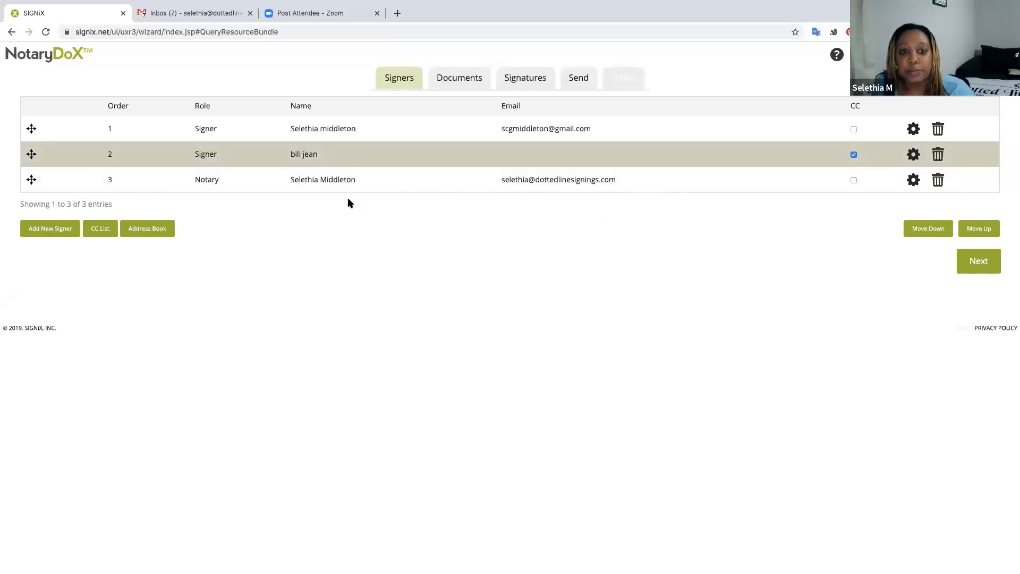
click(984, 268)
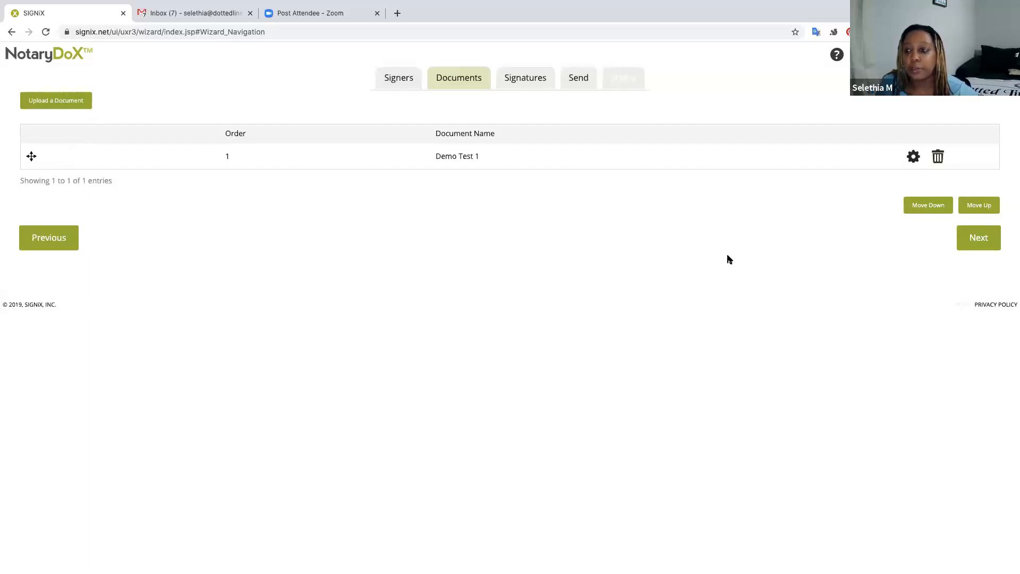
Move to the Signatures step, scroll through Demo Test 1, and keep the first signer selected.
click(975, 246)
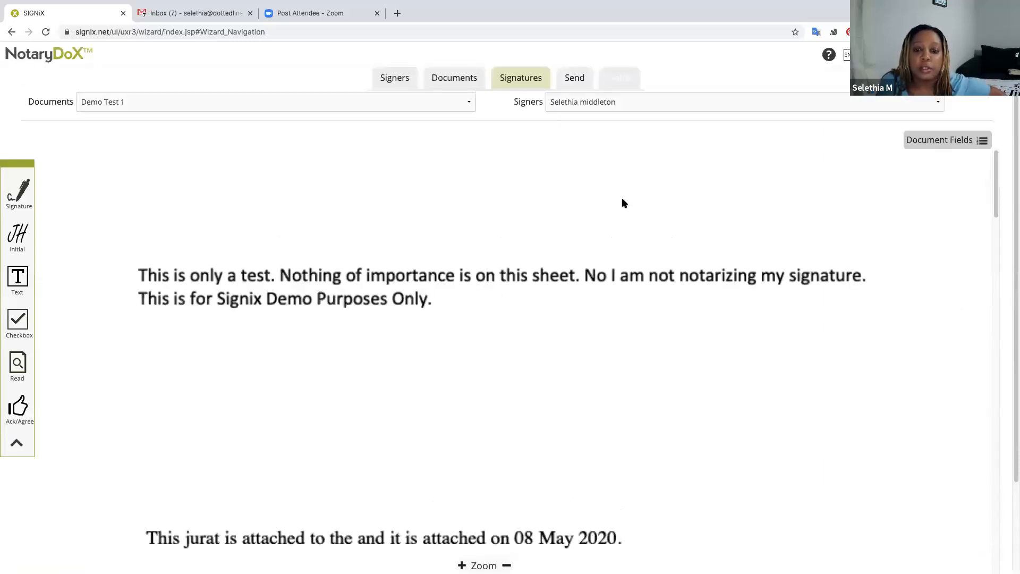
scroll(622, 197, down, 3)
scroll(623, 203, down, 10)
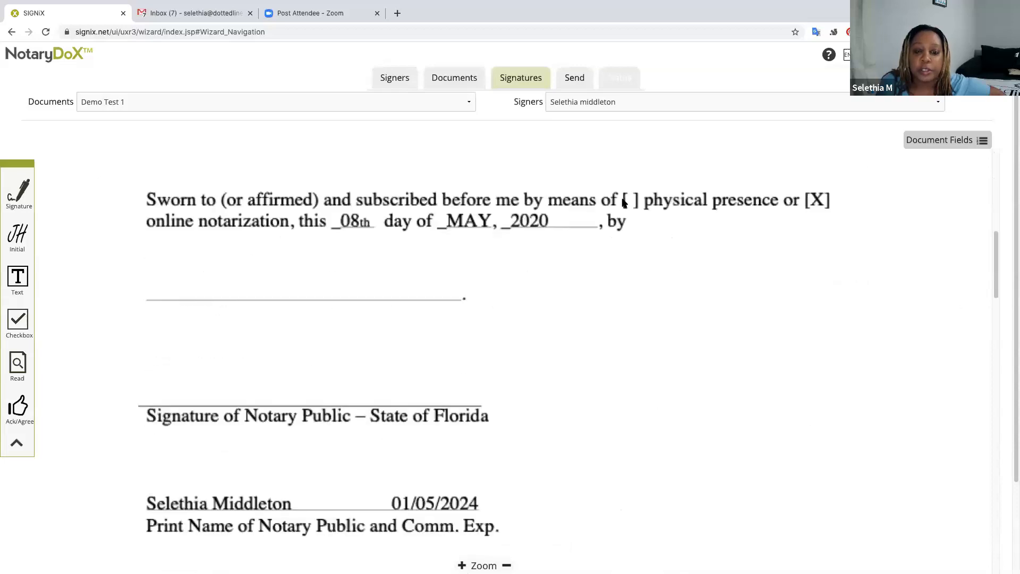
scroll(622, 200, down, 4)
scroll(622, 201, up, 15)
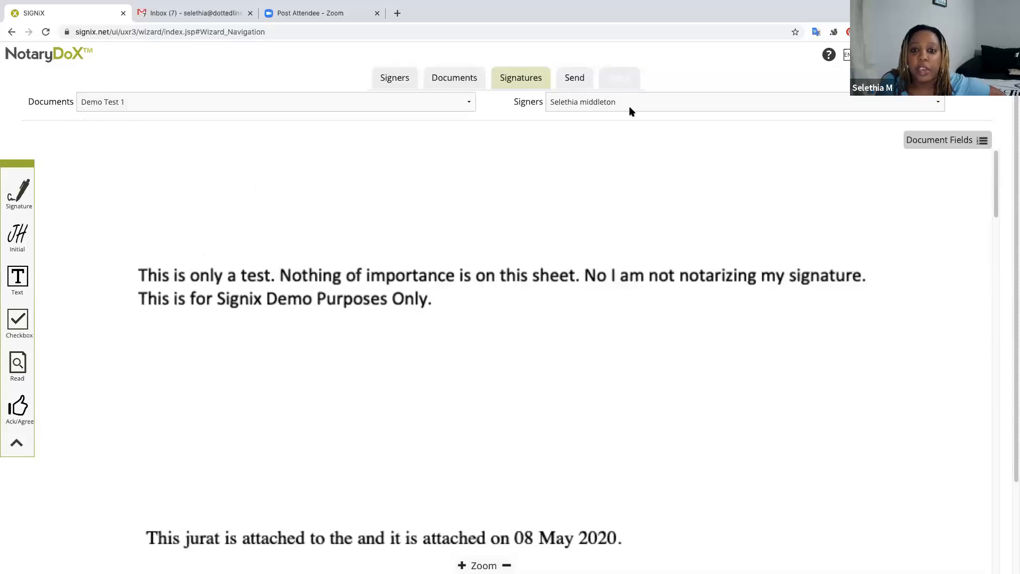
click(642, 109)
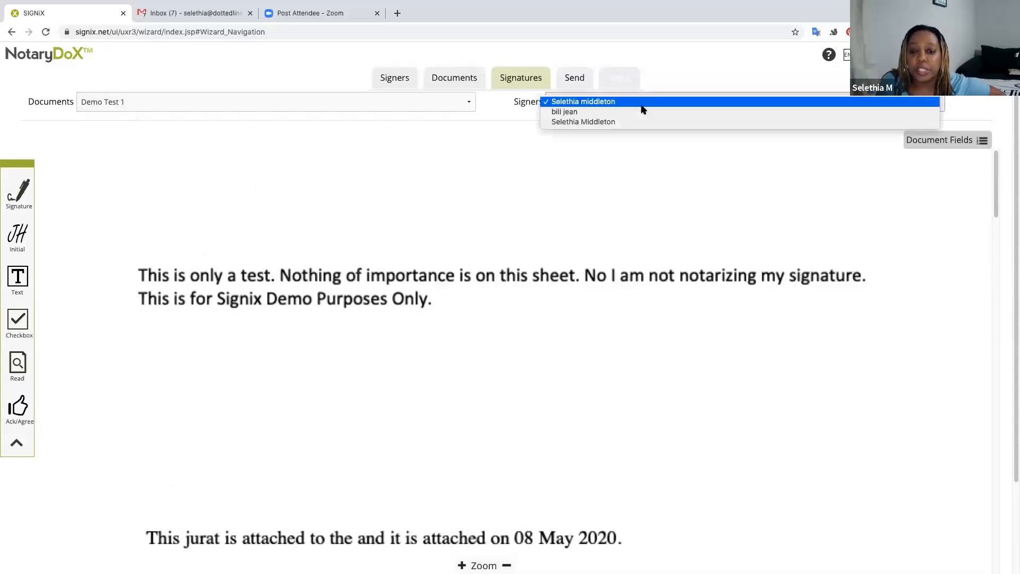
click(595, 102)
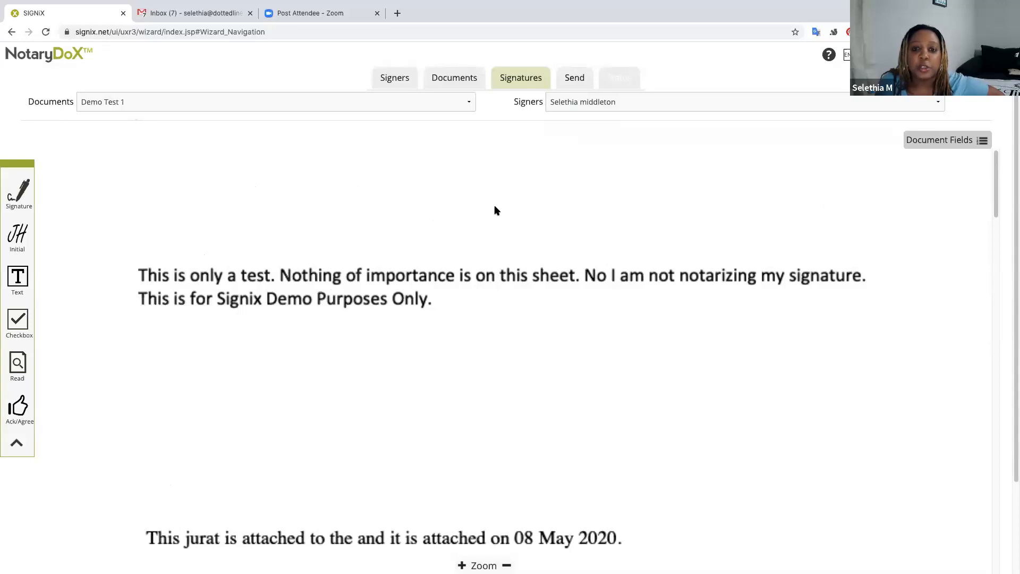
scroll(425, 202, down, 1)
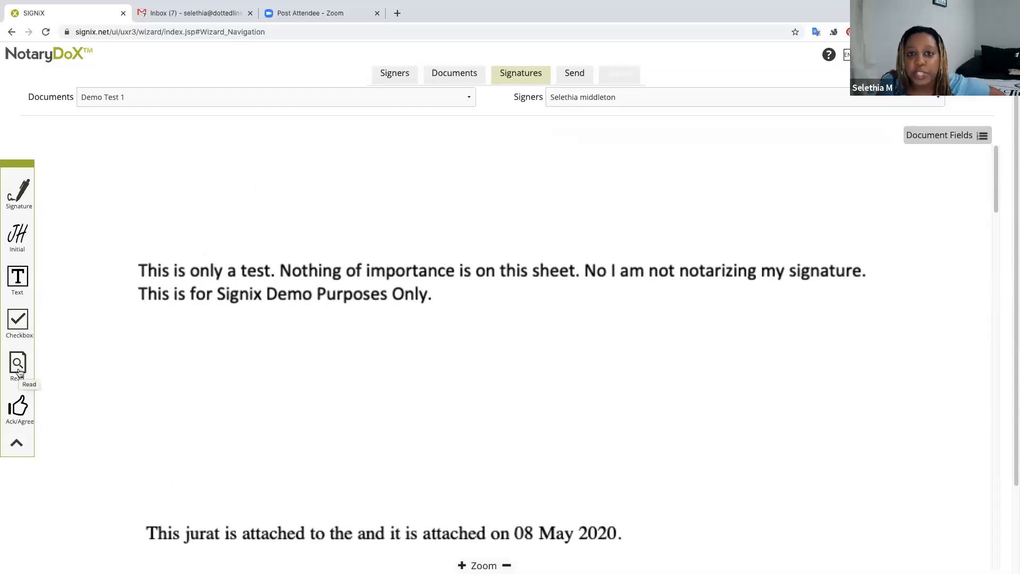
Drop a Read task onto Demo Test 1 below its opening text and confirm it.
drag(19, 370, 205, 186)
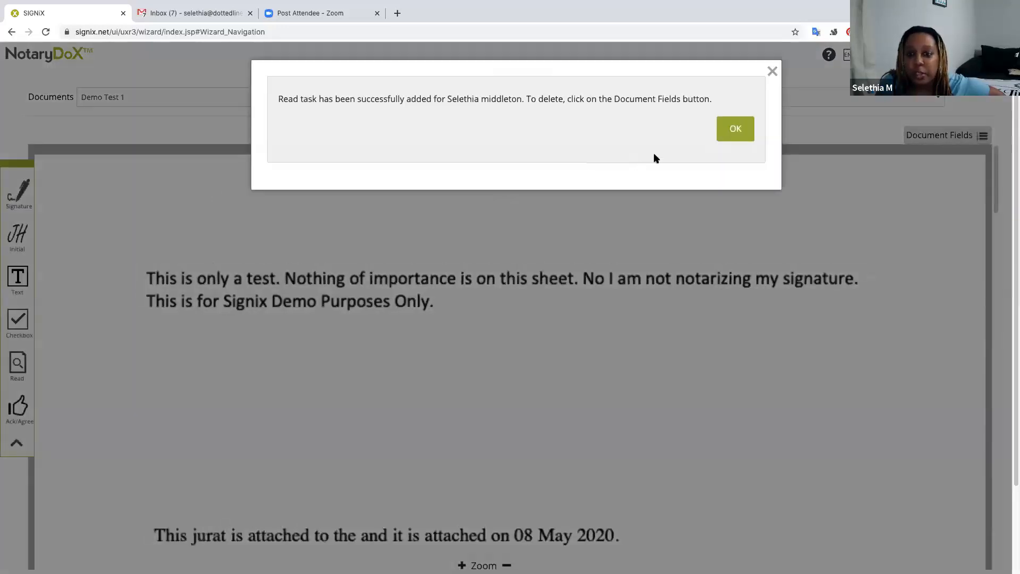
click(738, 128)
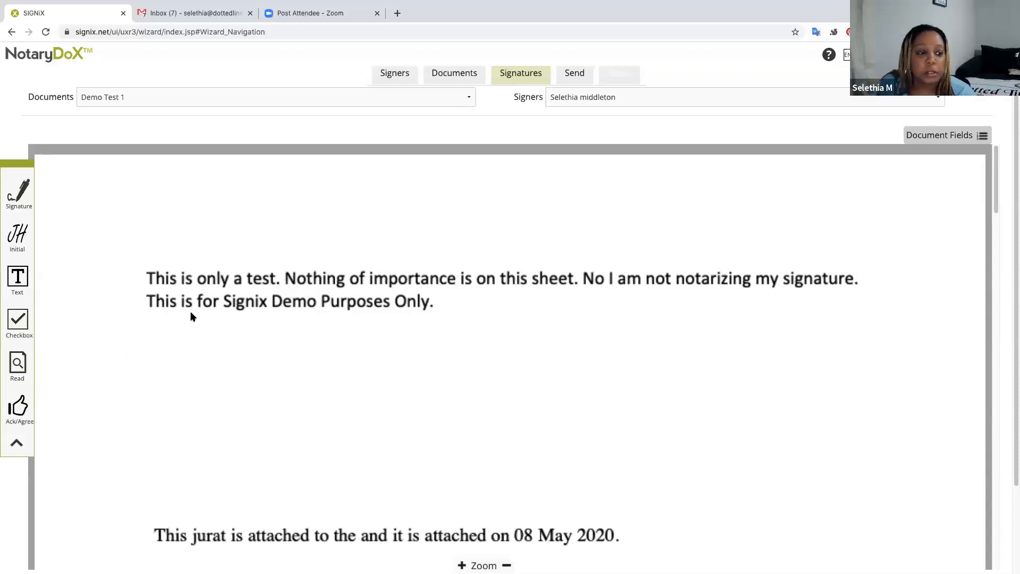
Attempt placing a text field and a notary signature field, dismissing the error each time.
scroll(248, 349, down, 1)
scroll(252, 349, down, 9)
scroll(252, 349, up, 6)
scroll(251, 349, up, 1)
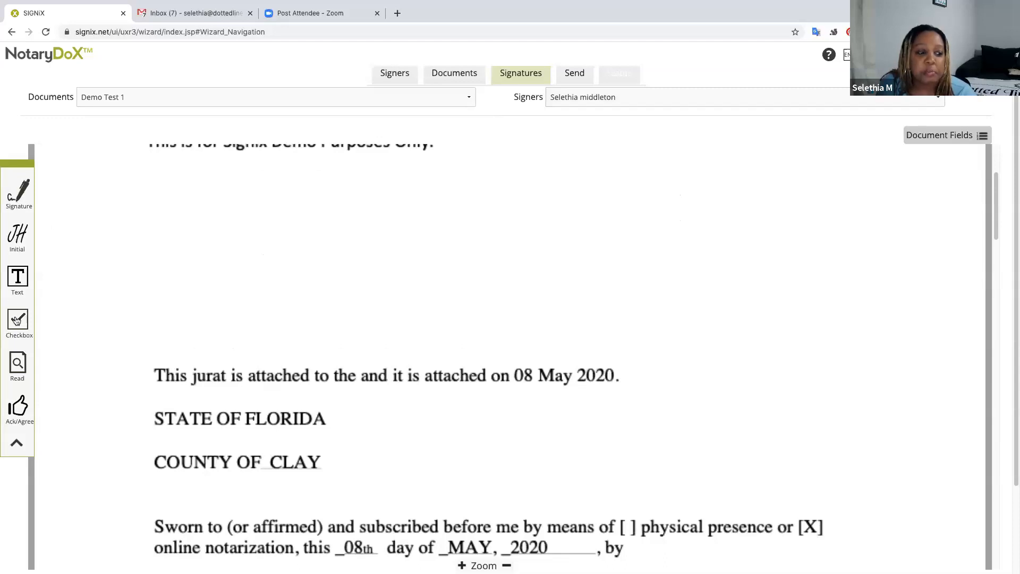
drag(20, 281, 232, 235)
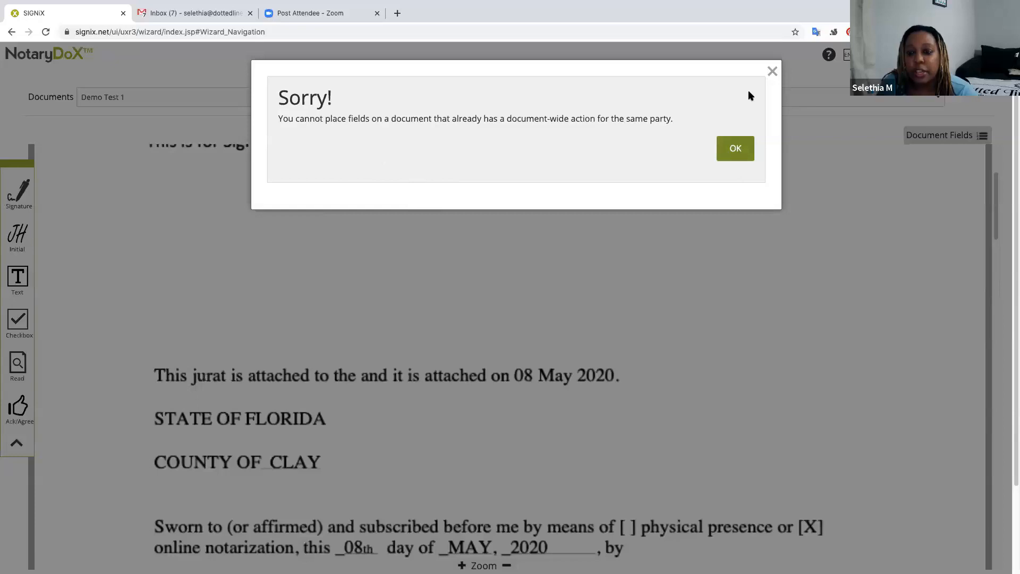
click(772, 73)
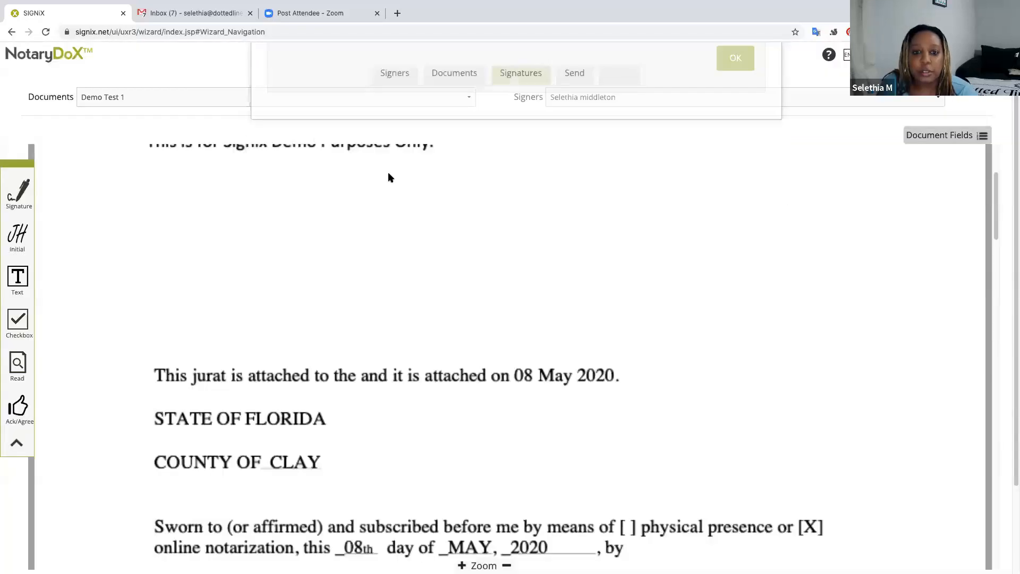
click(639, 105)
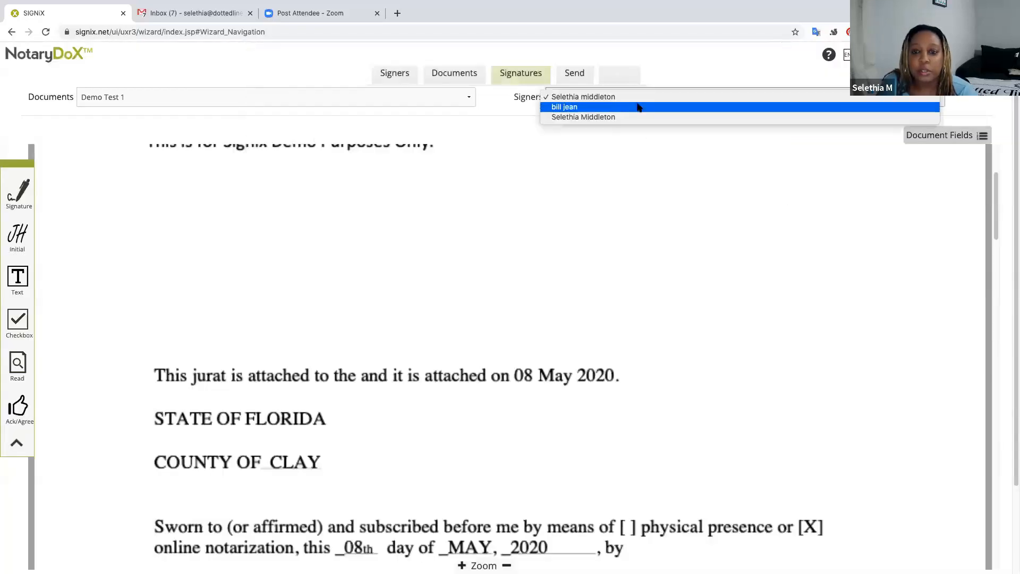
click(610, 98)
drag(20, 198, 273, 221)
click(737, 153)
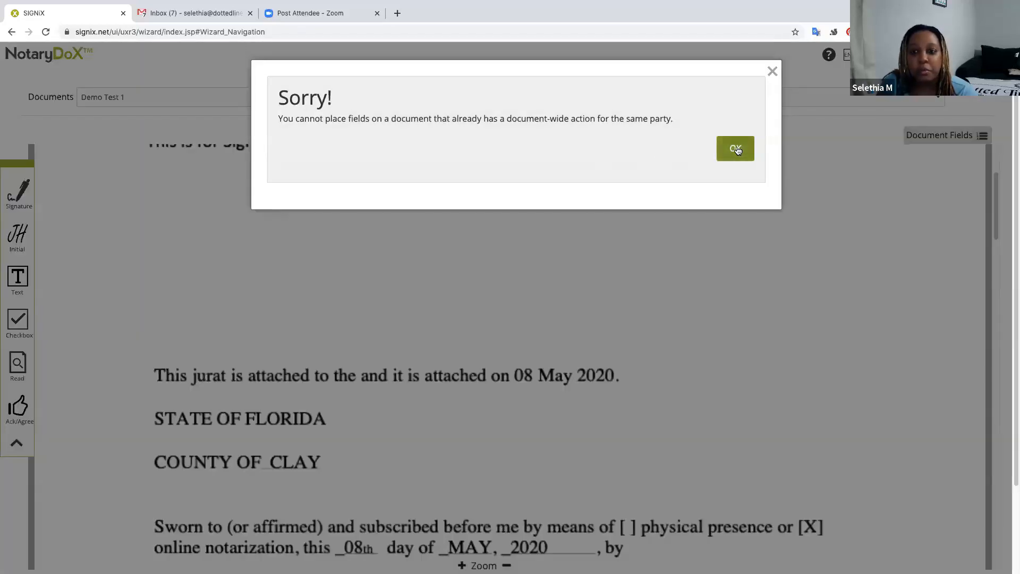
Switch to the other signer and place their signature field with a text field below it.
click(663, 95)
click(596, 109)
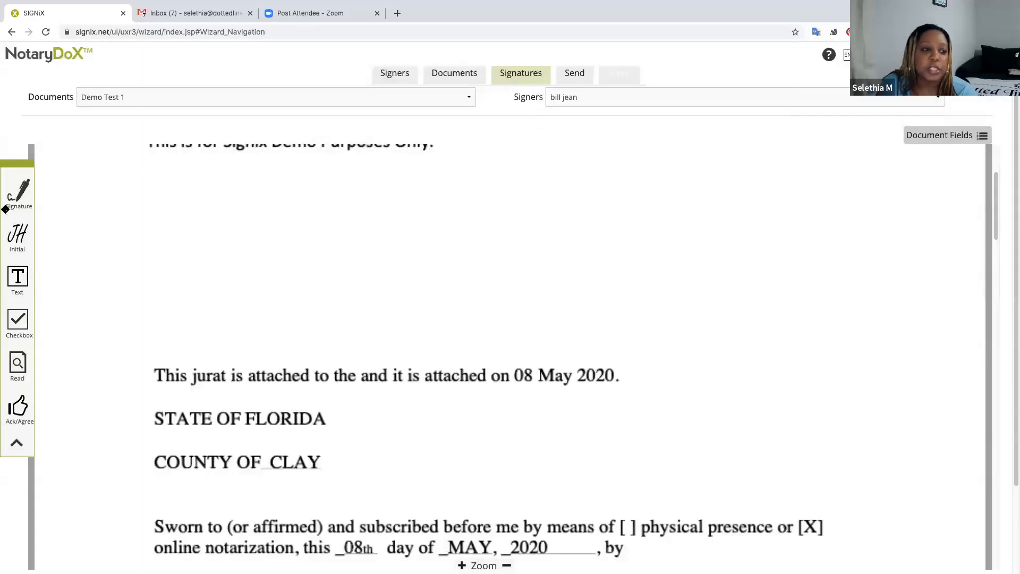
drag(17, 274, 243, 230)
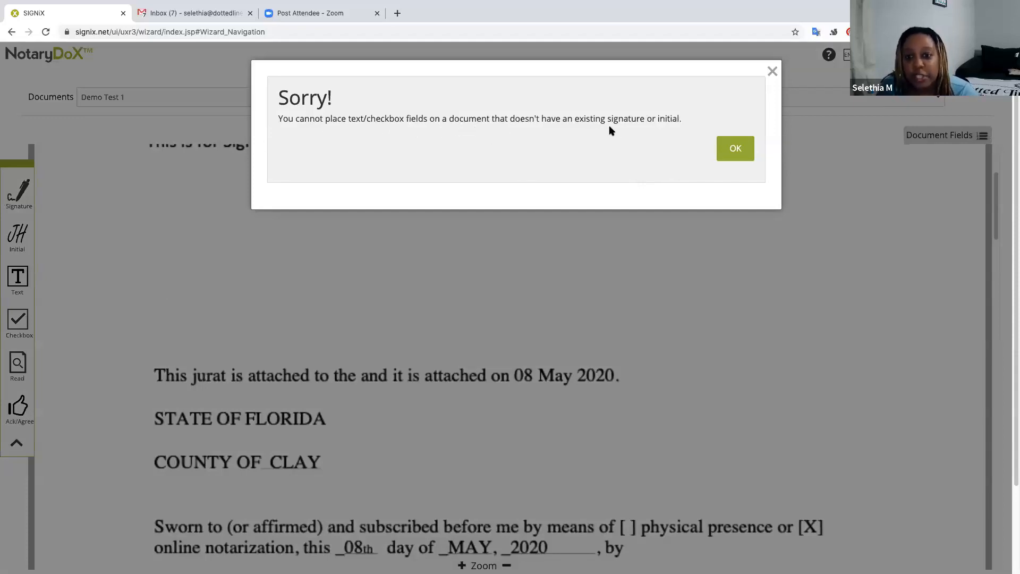
click(729, 154)
mouse_move(21, 197)
mouse_down()
mouse_move(248, 237)
mouse_move(291, 237)
mouse_move(284, 232)
mouse_up()
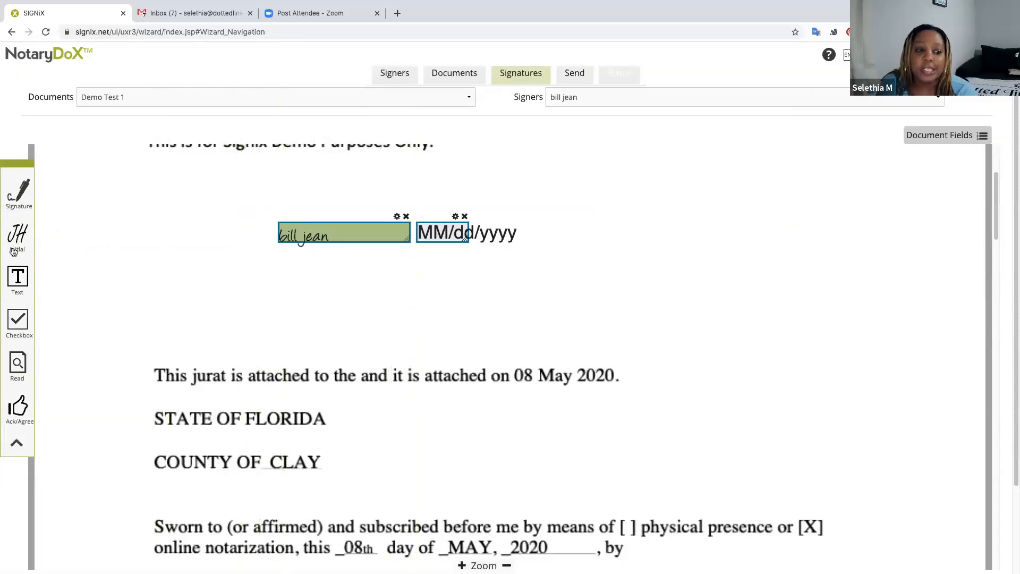
mouse_move(17, 276)
mouse_down()
mouse_move(305, 281)
mouse_move(280, 287)
mouse_up()
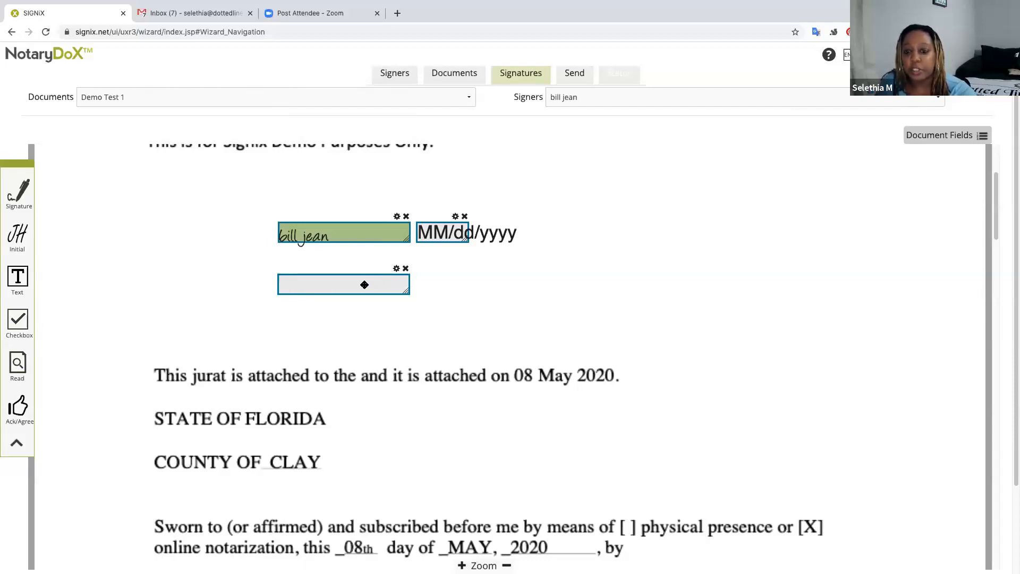
Enlarge the text field and set it to Read Only, not Mandatory, auto-filled with Signer Name.
click(364, 285)
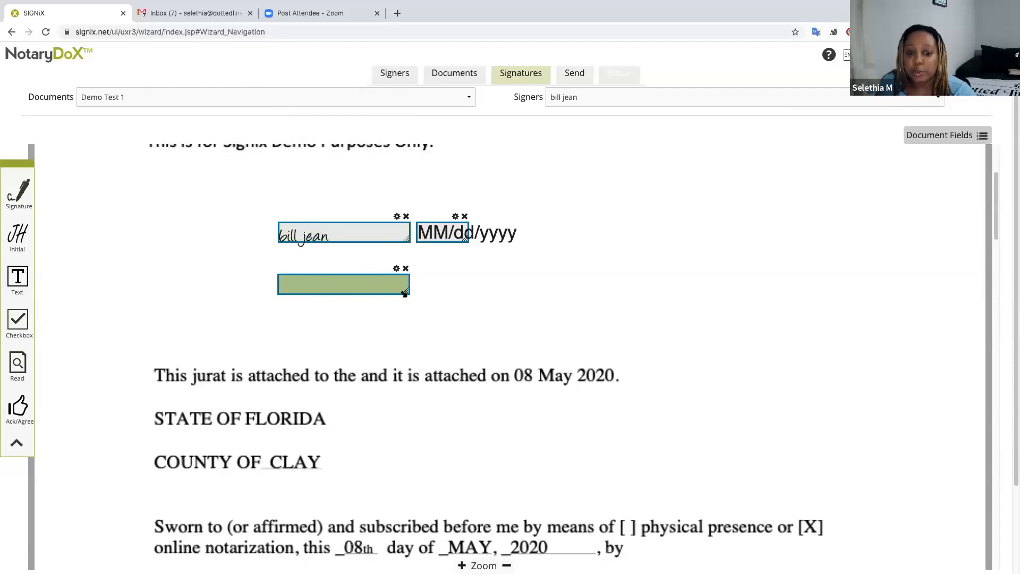
drag(404, 292, 643, 338)
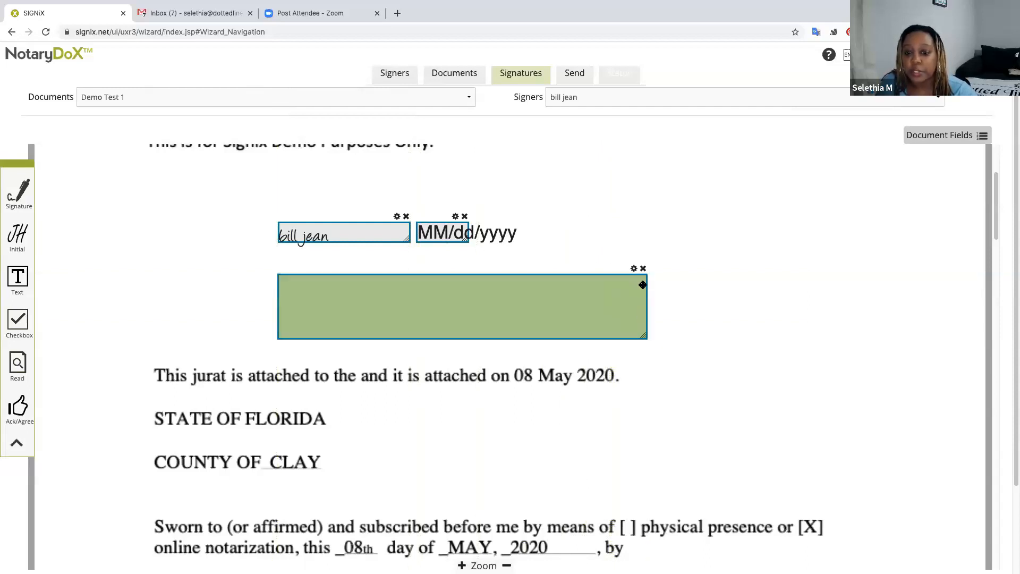
click(633, 269)
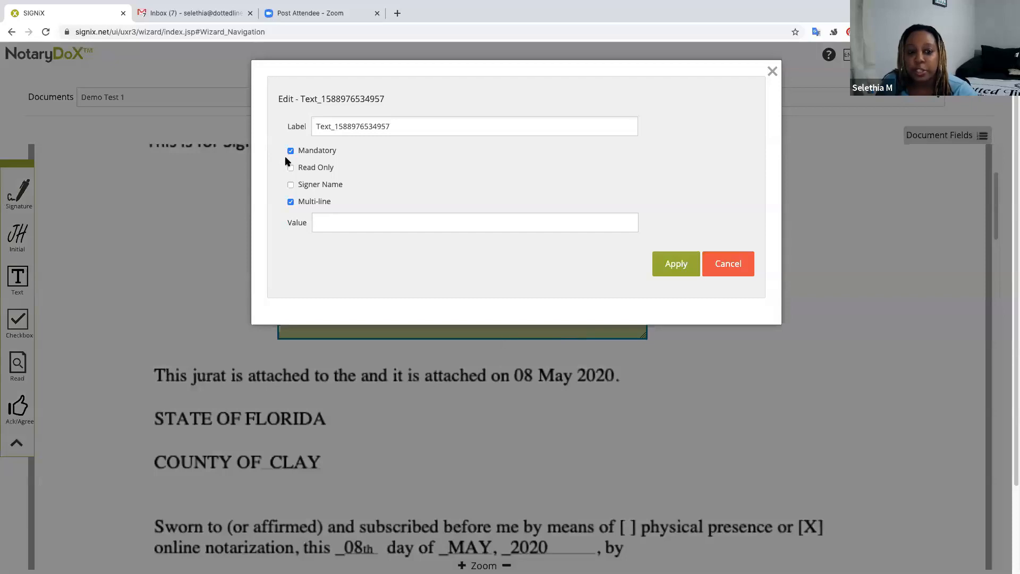
click(290, 168)
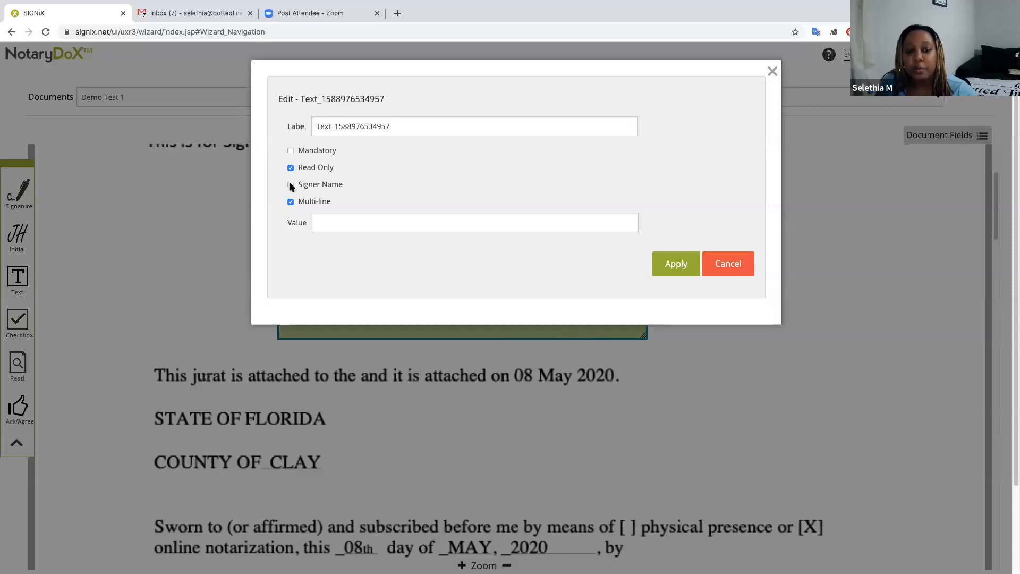
click(291, 185)
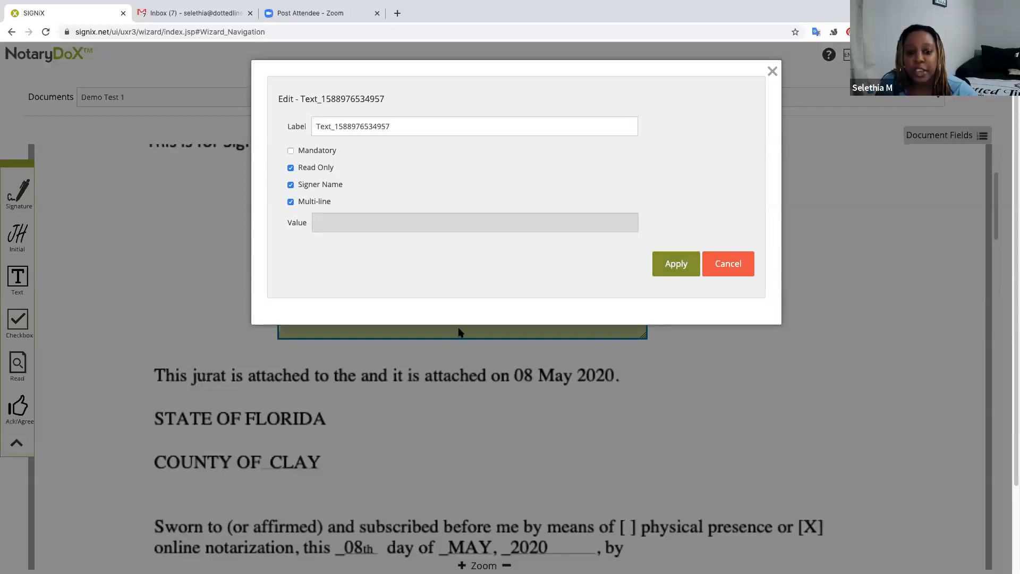
scroll(418, 379, down, 4)
scroll(423, 351, up, 2)
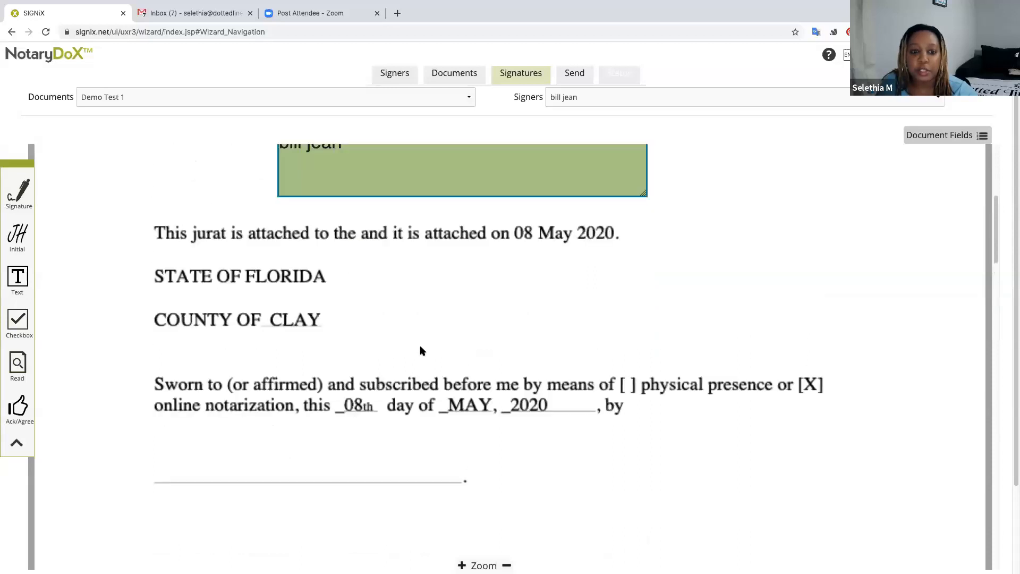
Drag the signer-name field onto the jurat's blank 'by' line and shrink it to fit.
mouse_move(383, 173)
mouse_down()
mouse_move(342, 340)
mouse_move(241, 471)
mouse_move(266, 452)
mouse_up()
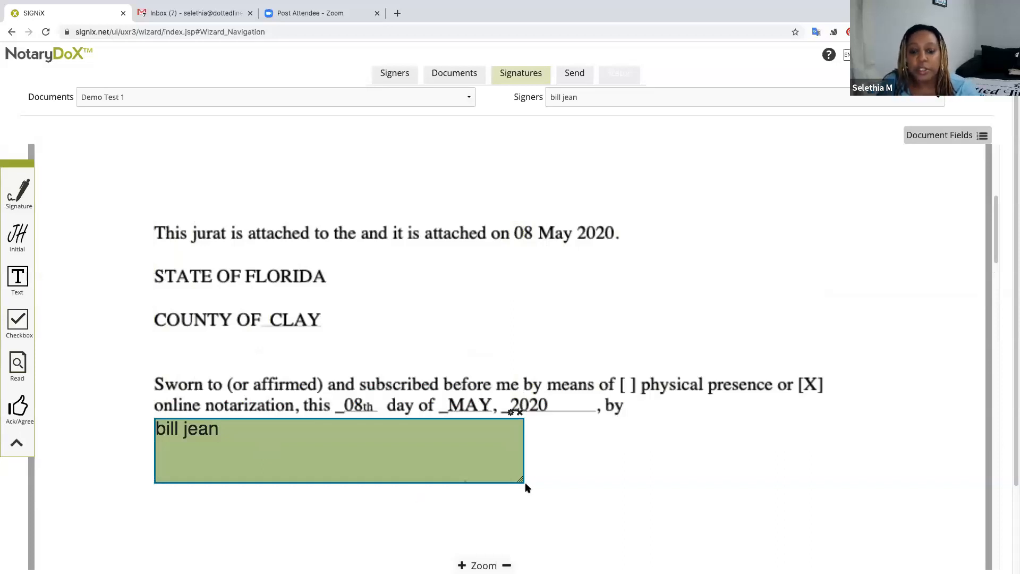
mouse_move(522, 481)
mouse_down()
mouse_move(450, 449)
mouse_move(321, 438)
mouse_move(254, 435)
mouse_move(225, 471)
mouse_up()
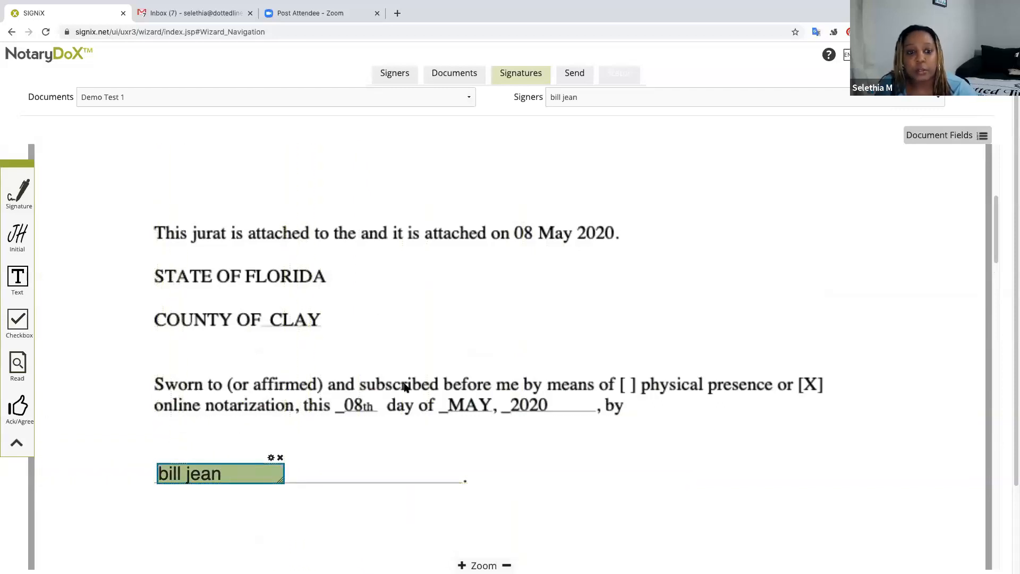
scroll(425, 282, up, 5)
scroll(423, 287, down, 10)
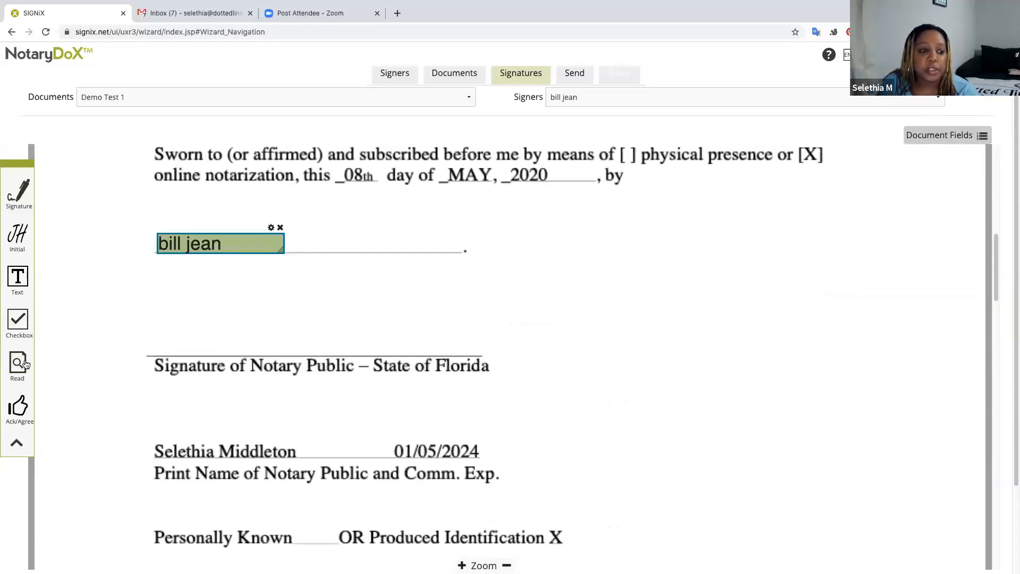
Place the notary's signature field above the Notary Public line and delete its date field.
click(602, 95)
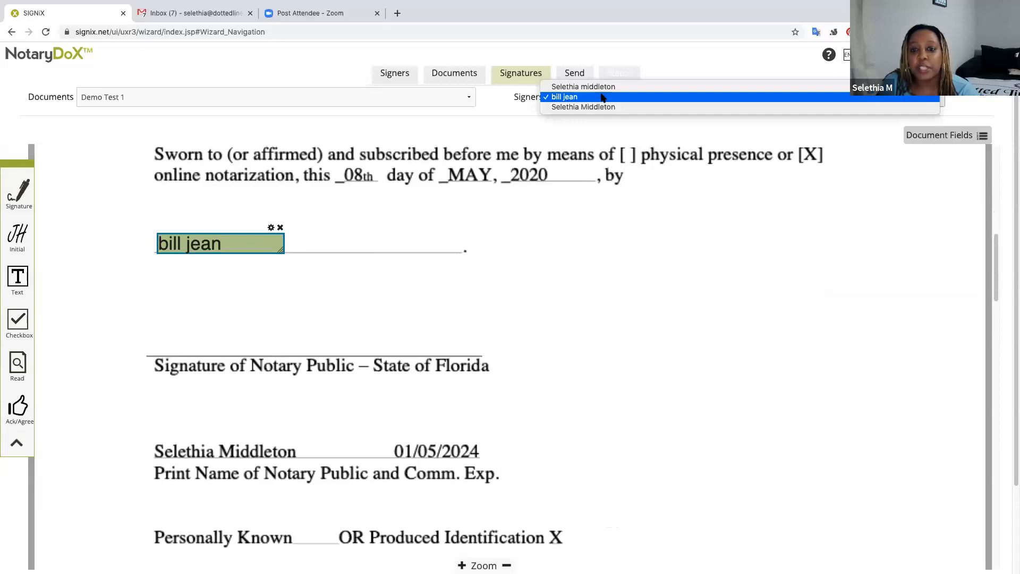
click(606, 107)
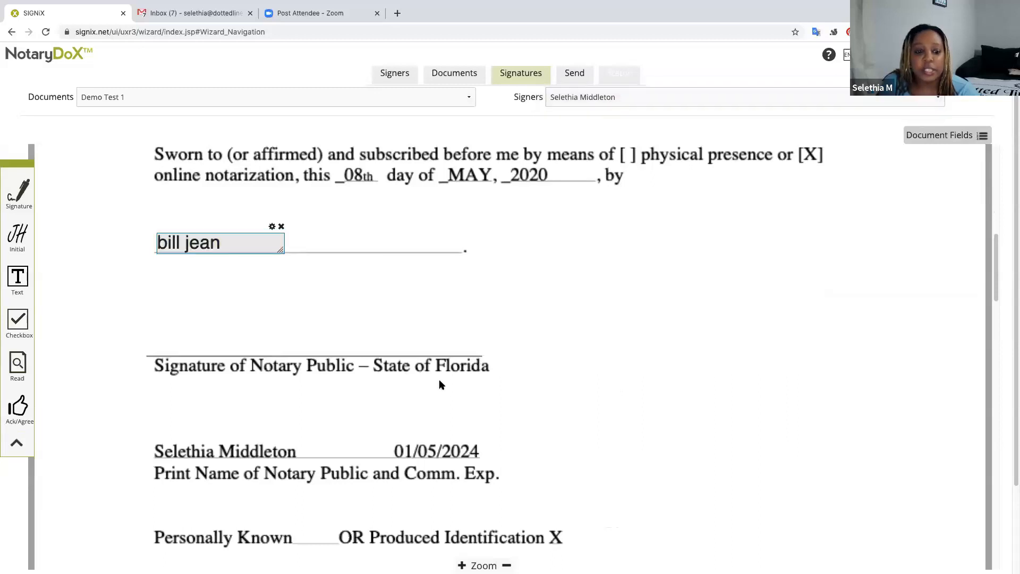
drag(22, 197, 91, 211)
drag(187, 326, 163, 340)
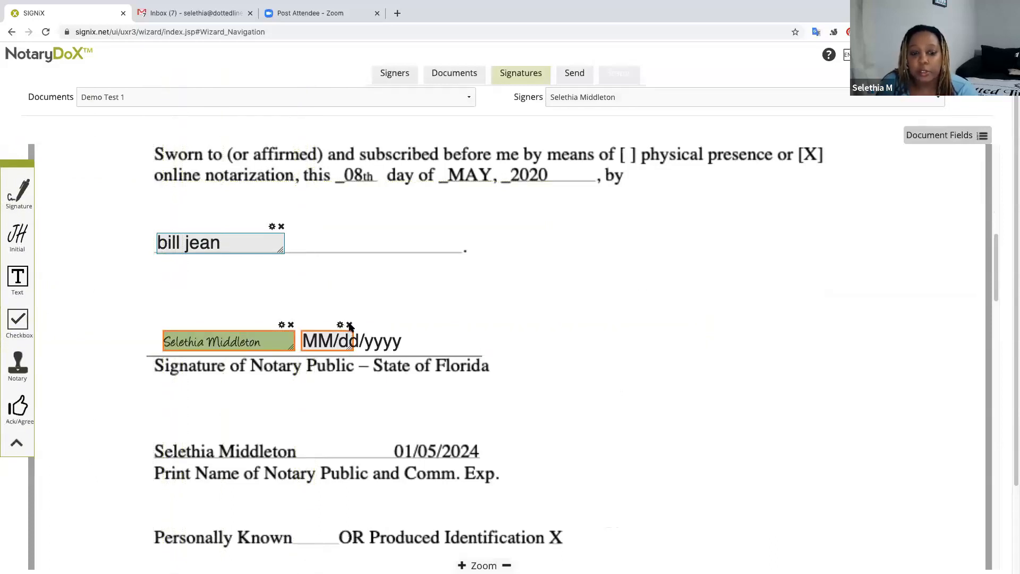
click(350, 325)
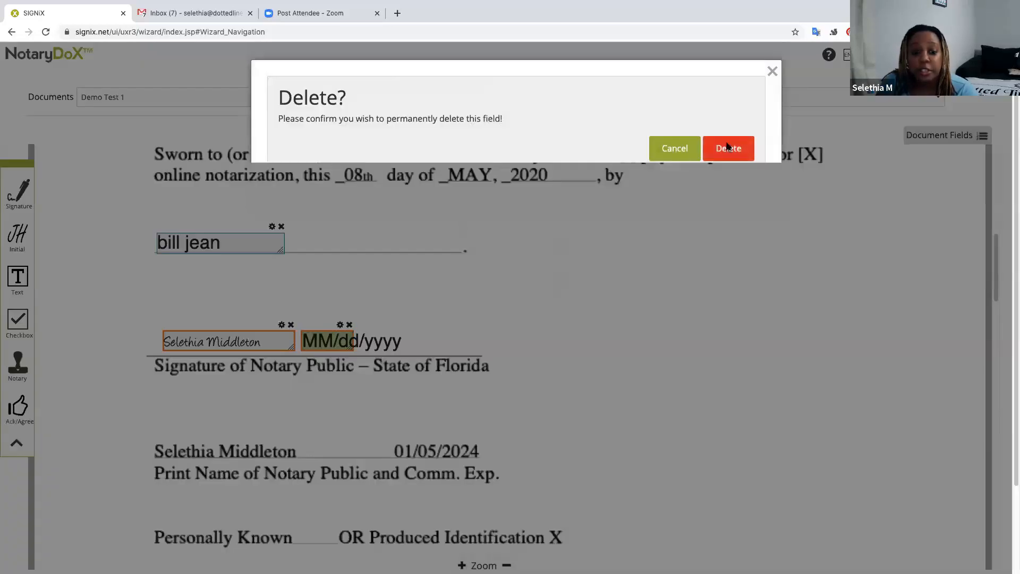
click(728, 148)
Place an enlarged notary seal right of the signer's name and nudge the name field slightly.
drag(14, 370, 602, 243)
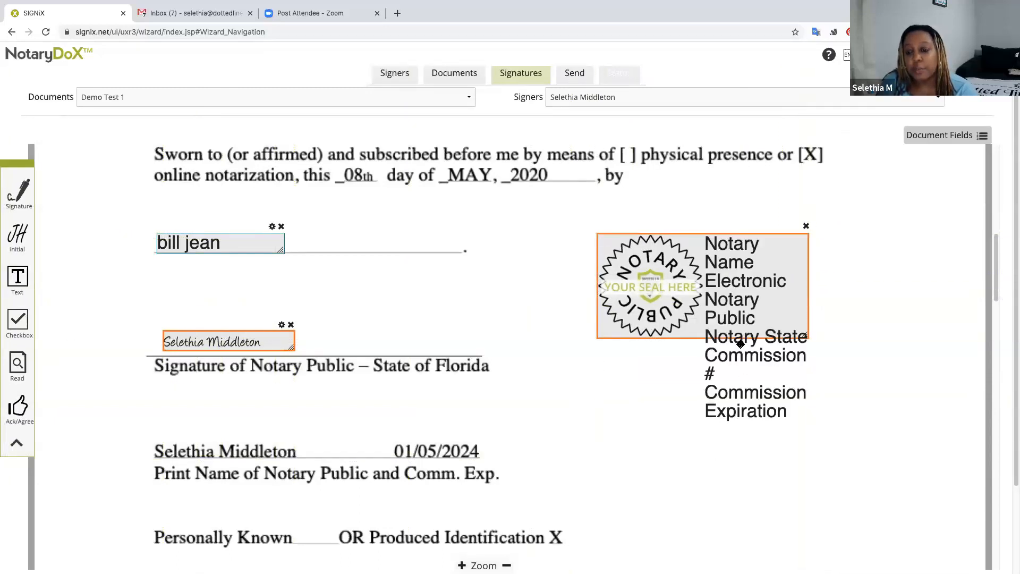
drag(805, 336, 786, 319)
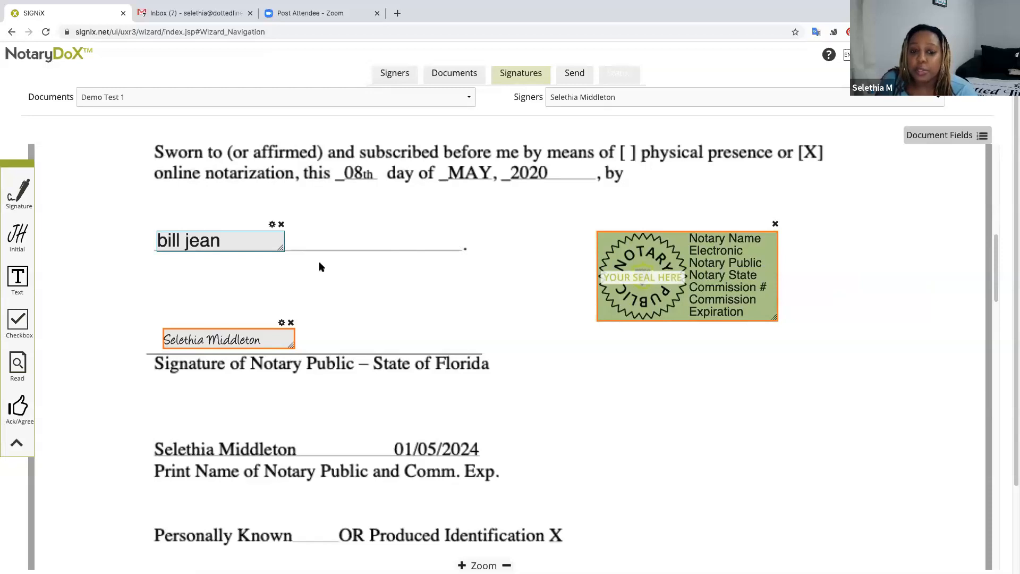
drag(277, 236, 274, 241)
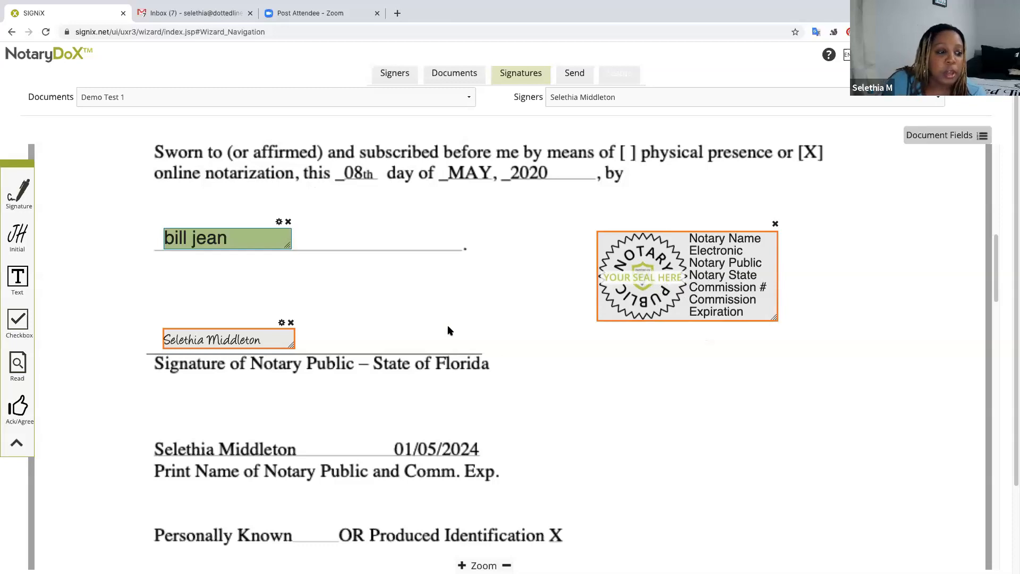
On the lower Demo Test 1 jurat, place the notary's signature field above the Signature of Notary Public line.
scroll(449, 326, down, 3)
scroll(450, 325, down, 6)
scroll(450, 325, up, 15)
scroll(449, 324, down, 4)
scroll(449, 329, down, 1)
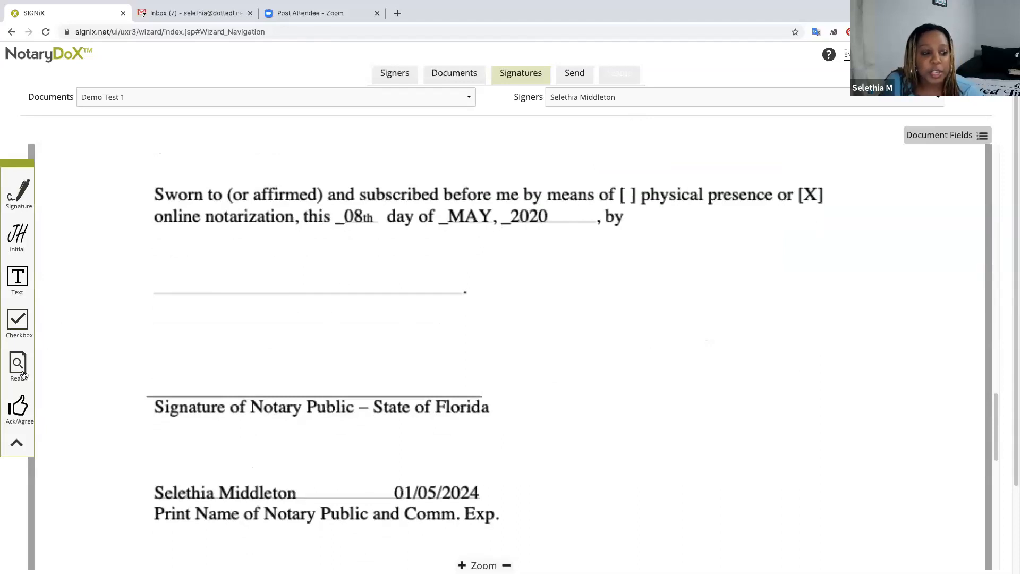
mouse_move(25, 207)
mouse_down()
mouse_move(83, 237)
mouse_move(275, 528)
mouse_move(232, 378)
mouse_up()
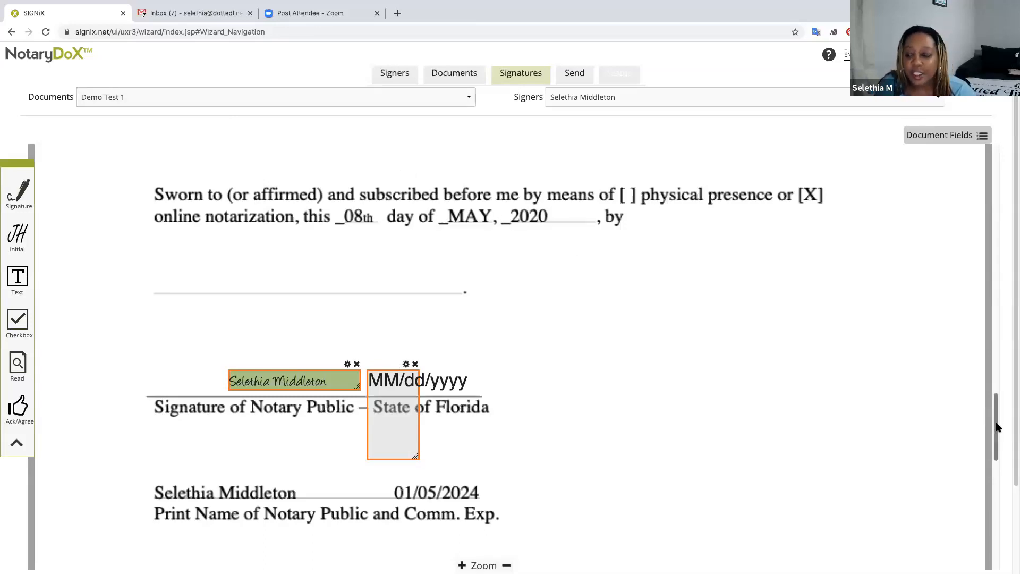
mouse_move(997, 427)
mouse_down()
mouse_move(996, 402)
mouse_move(998, 418)
mouse_up()
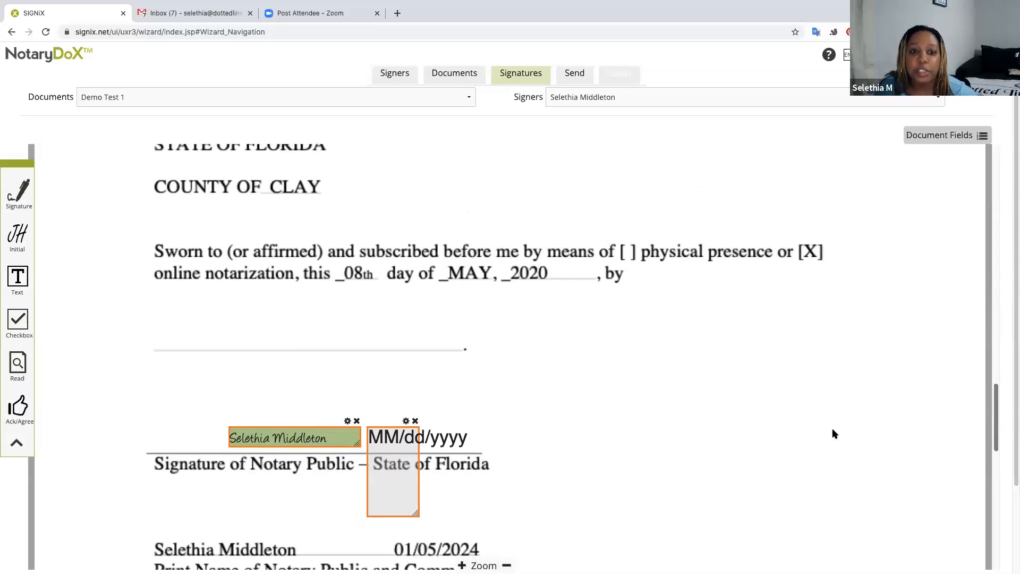
Return to the Documents step and upload Demo Test 2, then Demo Test 2a.
click(457, 78)
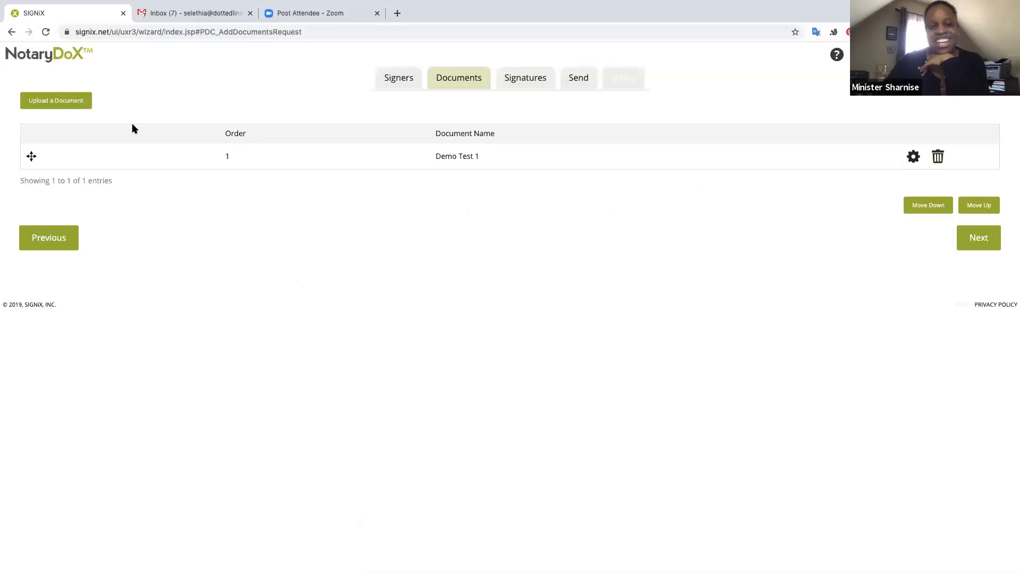
click(69, 104)
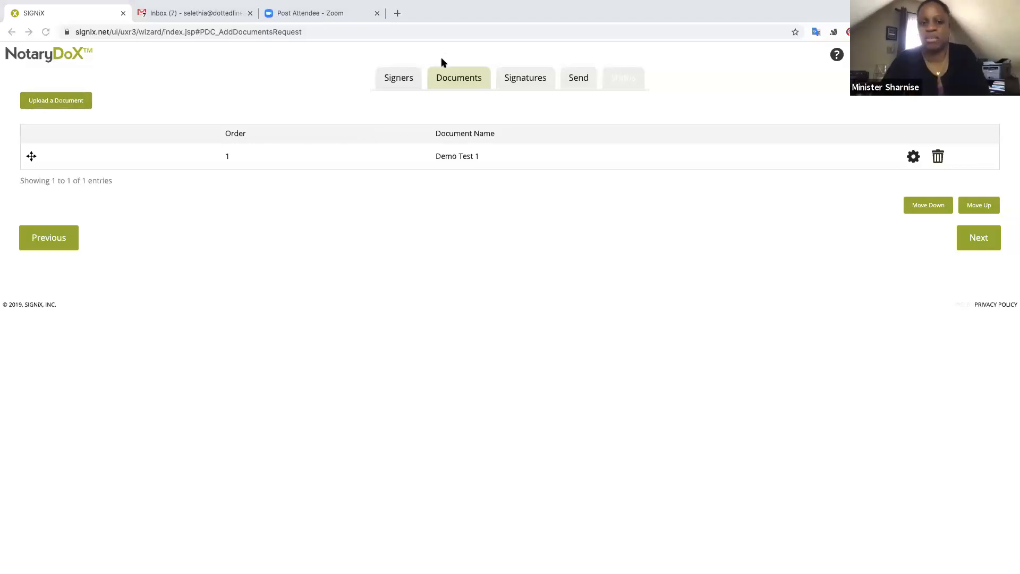
click(696, 238)
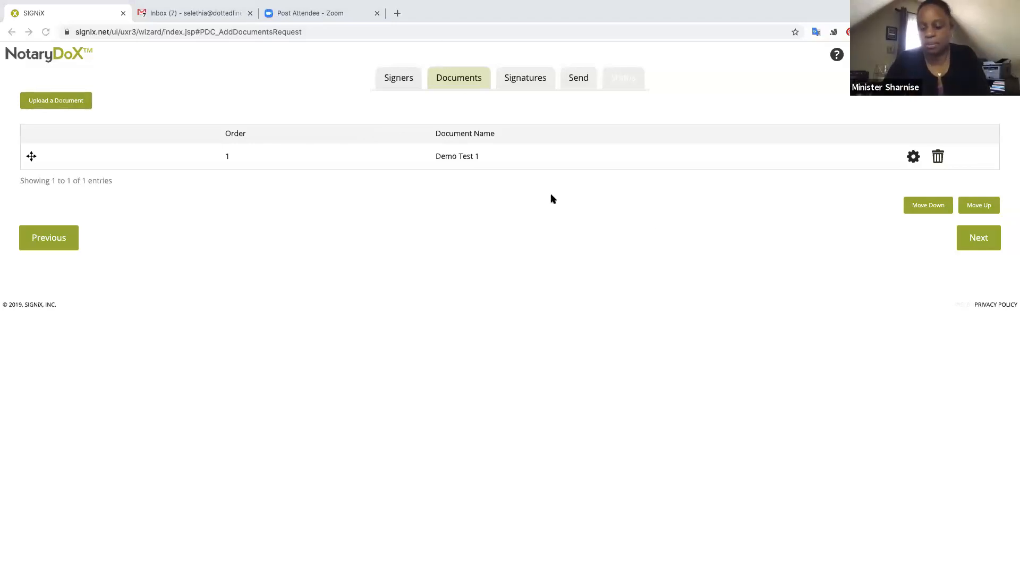
click(52, 102)
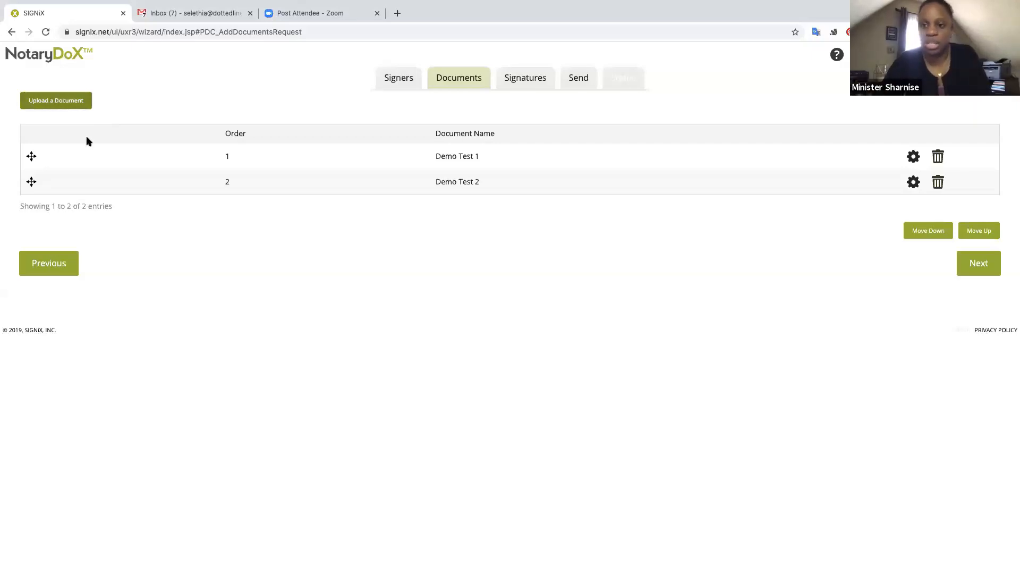
click(703, 236)
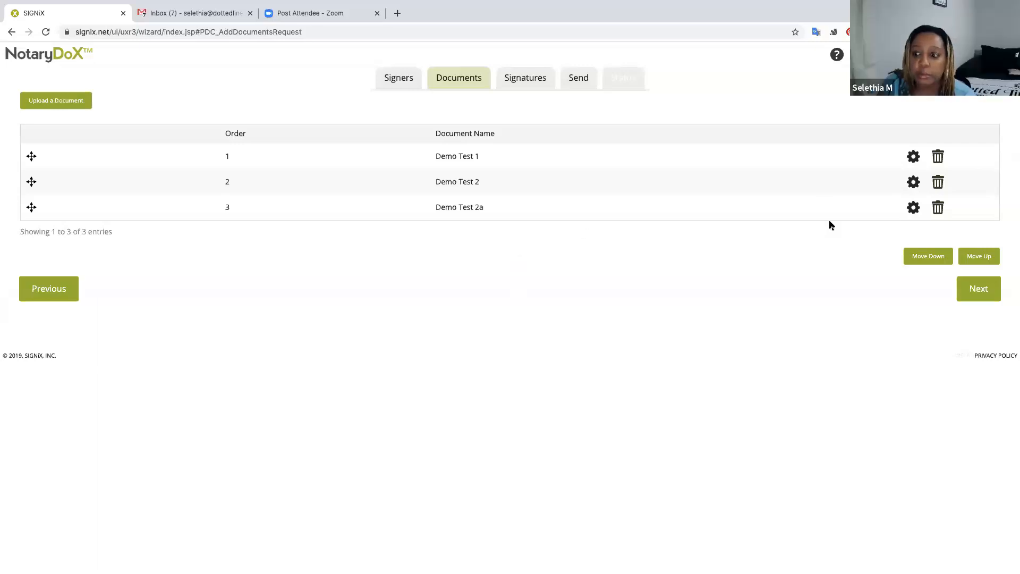
Continue to field placement and scroll through Demo Test 1's fields.
click(984, 287)
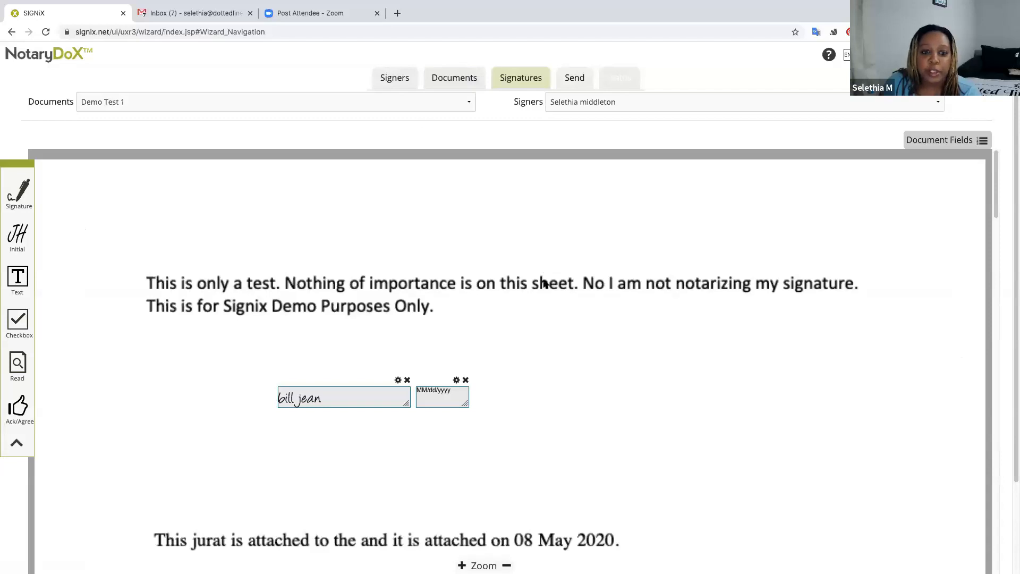
scroll(561, 312, down, 10)
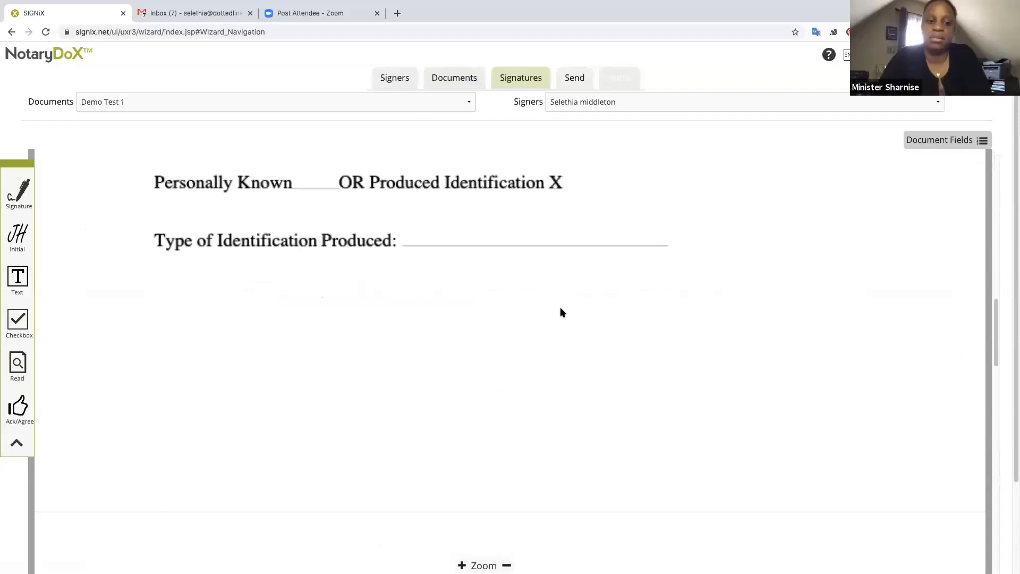
scroll(561, 309, up, 5)
scroll(562, 309, down, 4)
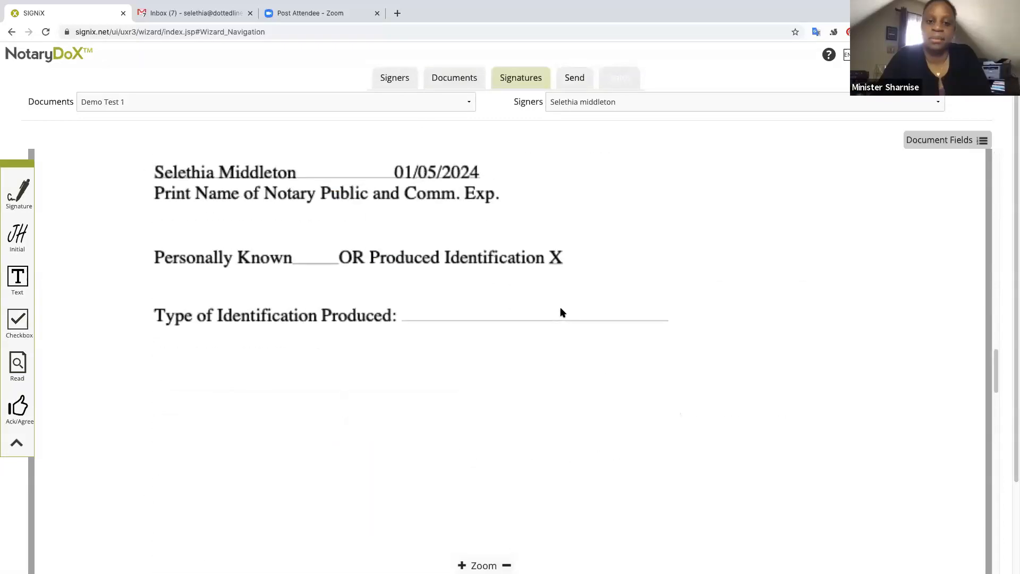
scroll(560, 311, up, 6)
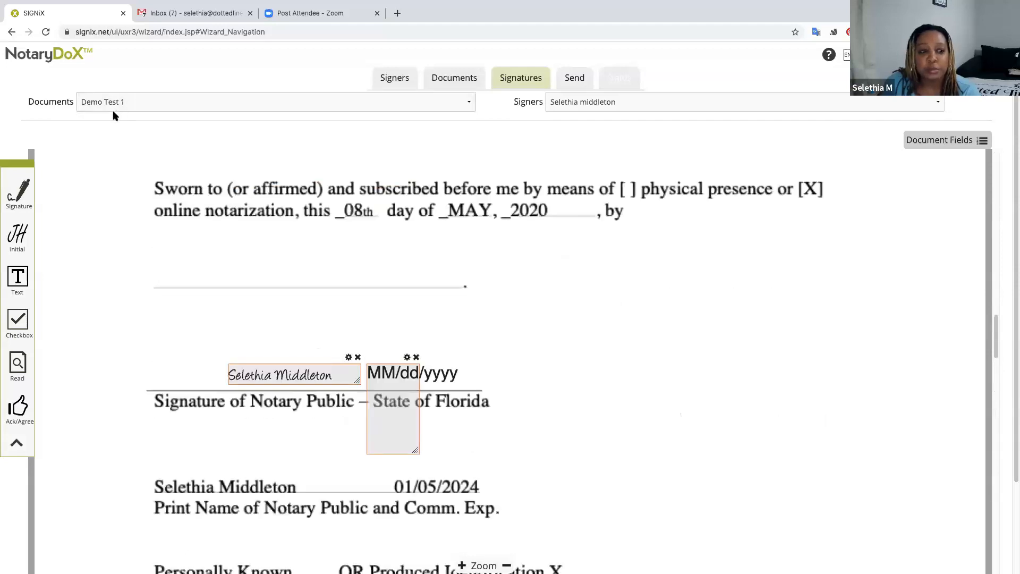
scroll(560, 393, down, 1)
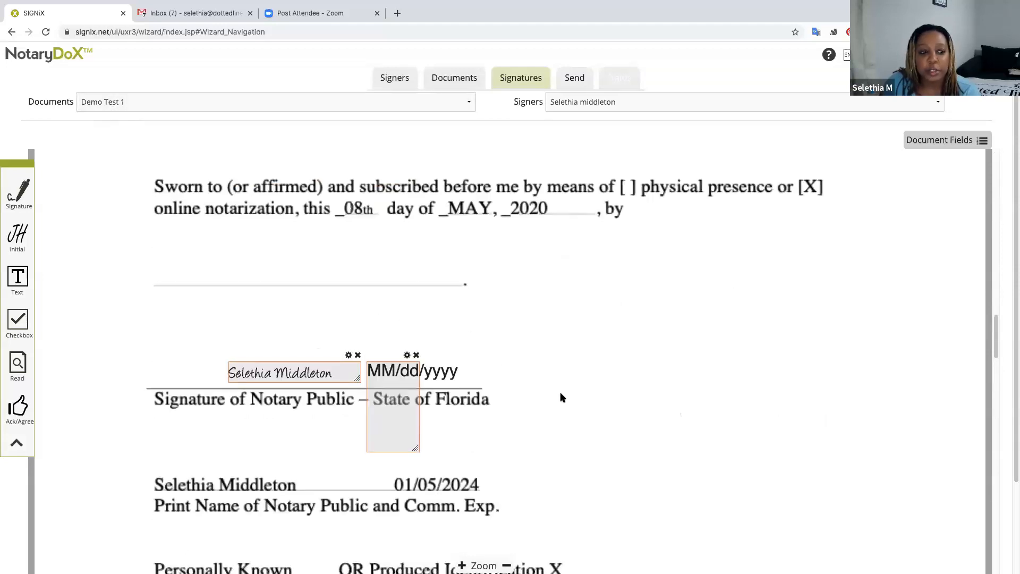
Switch the active signer to the notary and display Demo Test 2.
click(637, 108)
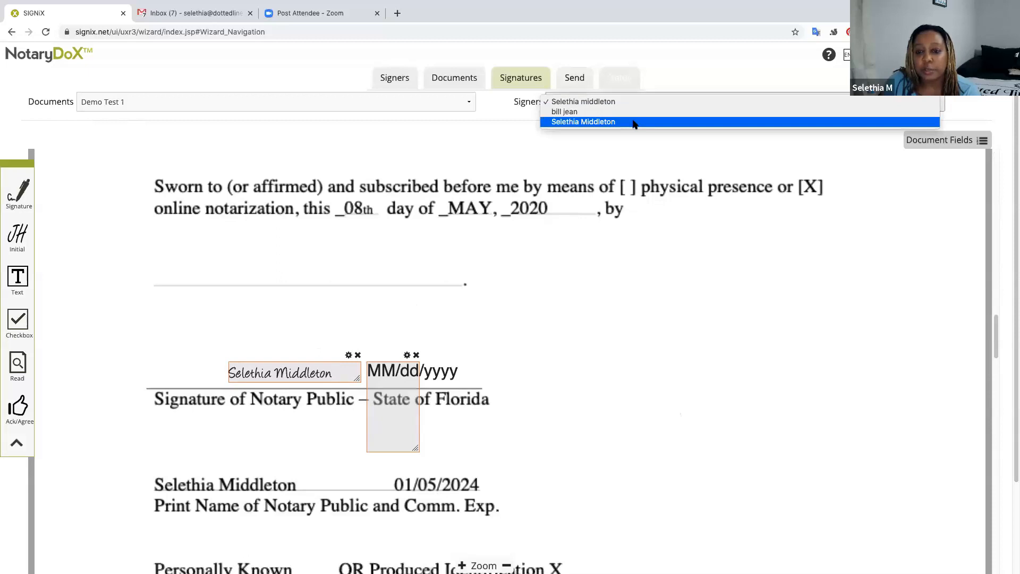
click(634, 123)
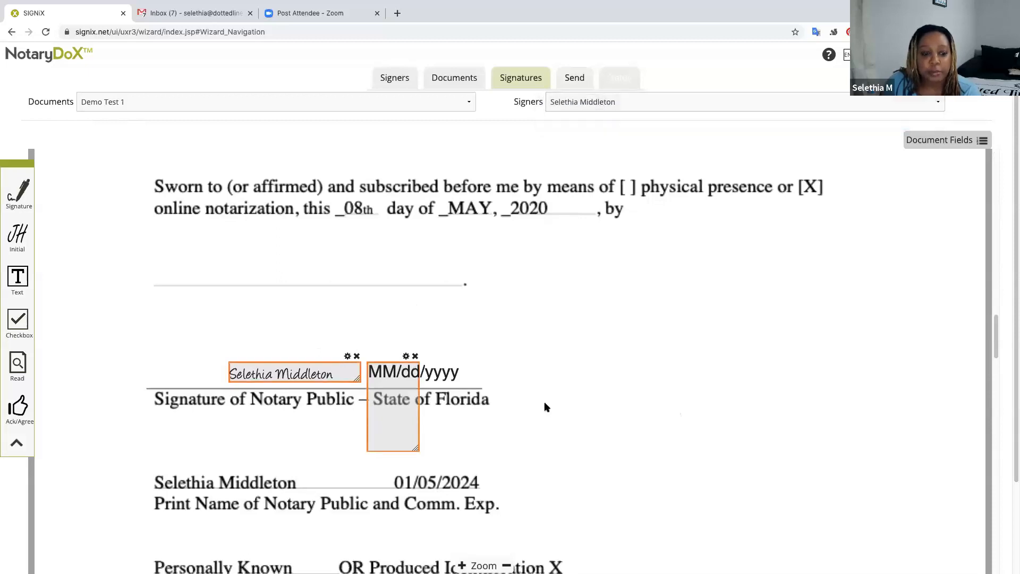
scroll(544, 406, down, 2)
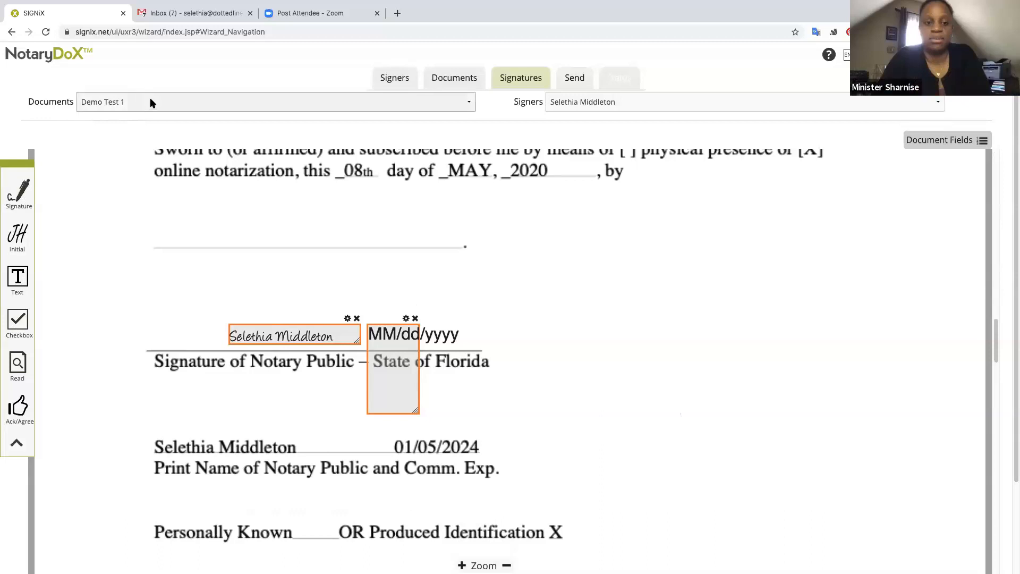
click(391, 102)
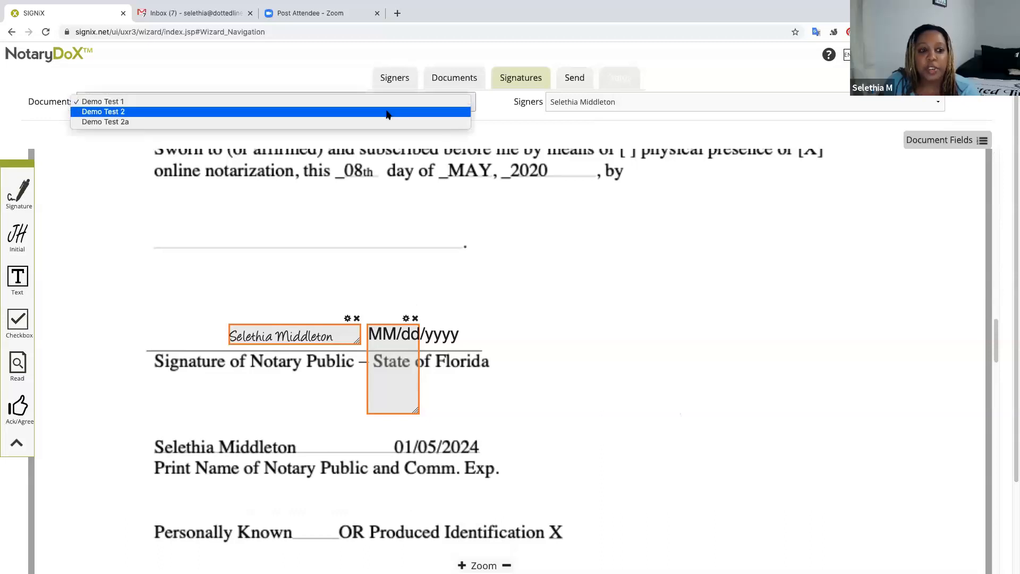
click(387, 112)
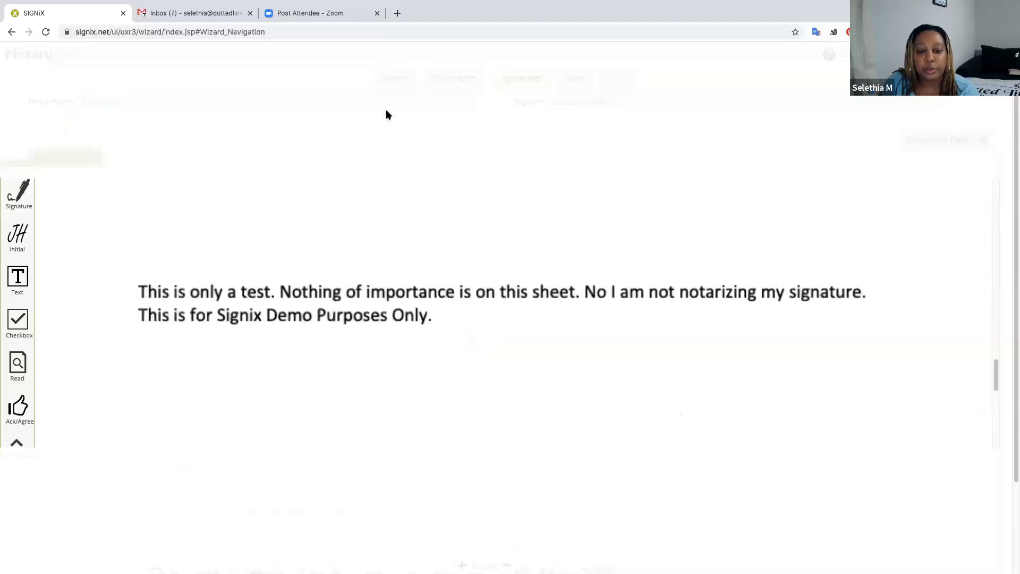
Place the notary's signature field on Demo Test 2's signature line, with the notary seal beside it.
scroll(397, 260, down, 5)
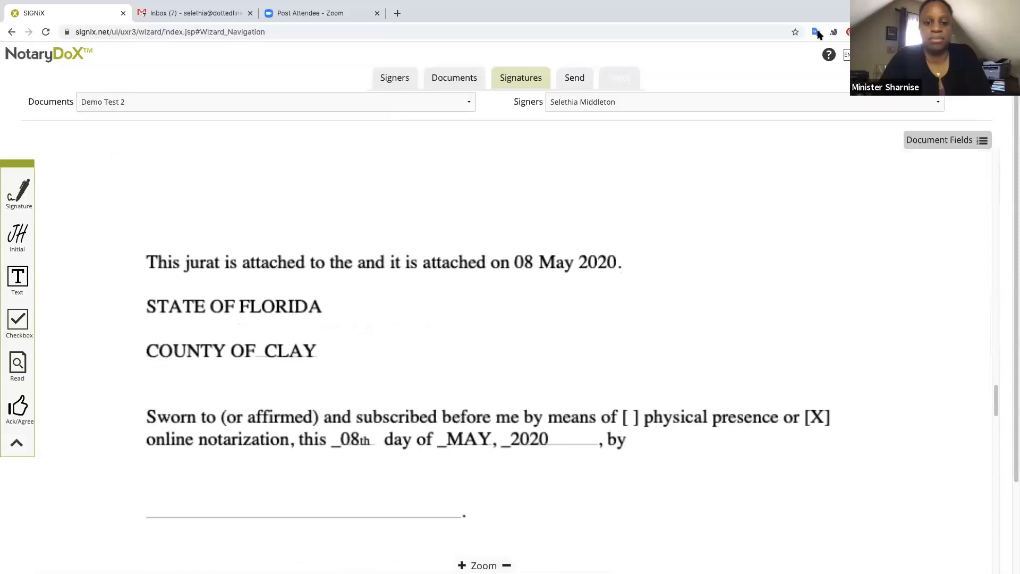
mouse_move(25, 190)
mouse_down()
mouse_move(312, 460)
mouse_move(323, 512)
mouse_move(314, 547)
mouse_move(275, 547)
mouse_up()
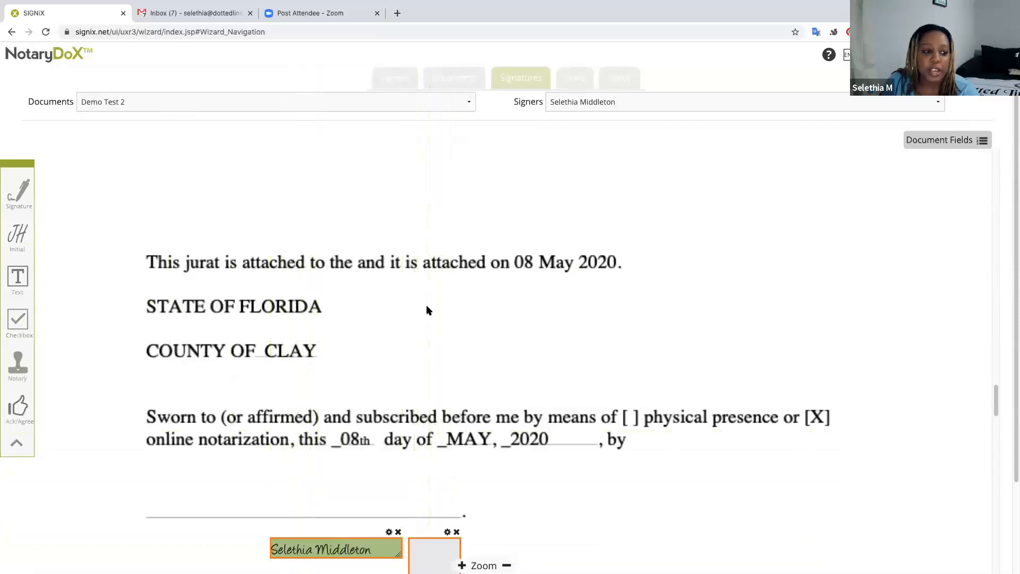
mouse_move(17, 367)
mouse_down()
mouse_move(346, 471)
mouse_move(596, 469)
mouse_up()
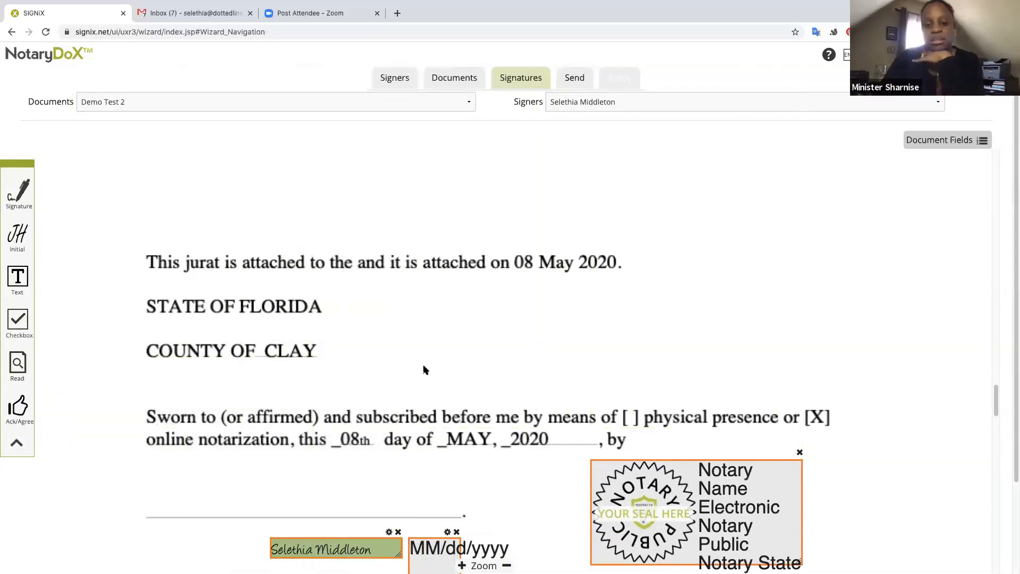
scroll(426, 368, down, 1)
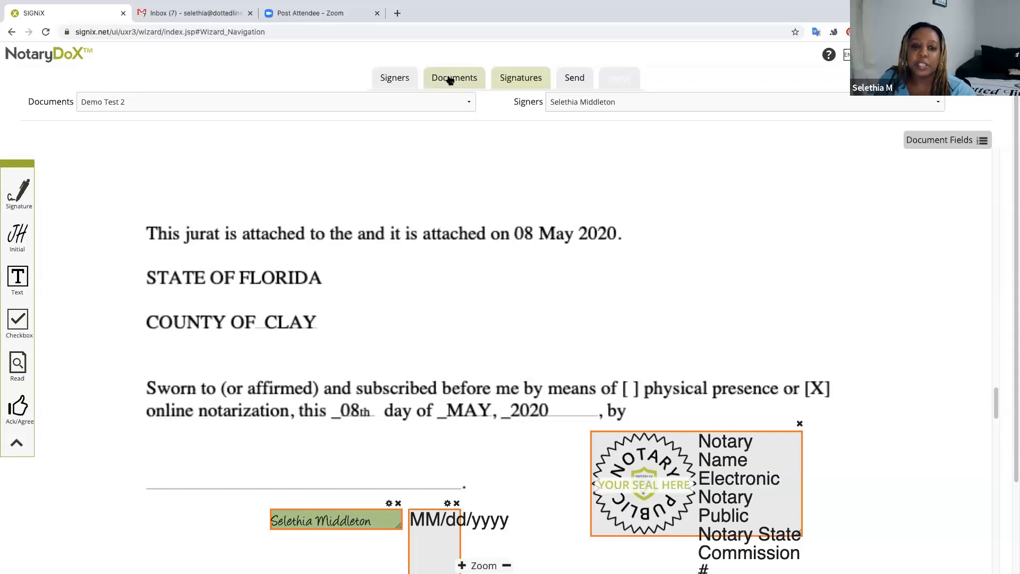
Return to the document list, delete Demo Test 1, and continue with Demo Test 2 and 2a.
click(449, 80)
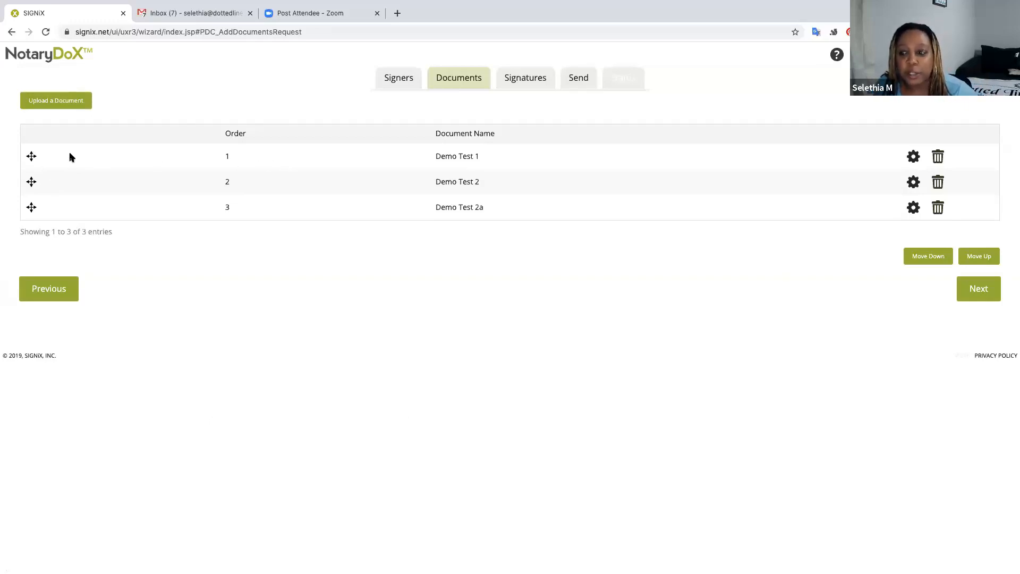
click(978, 290)
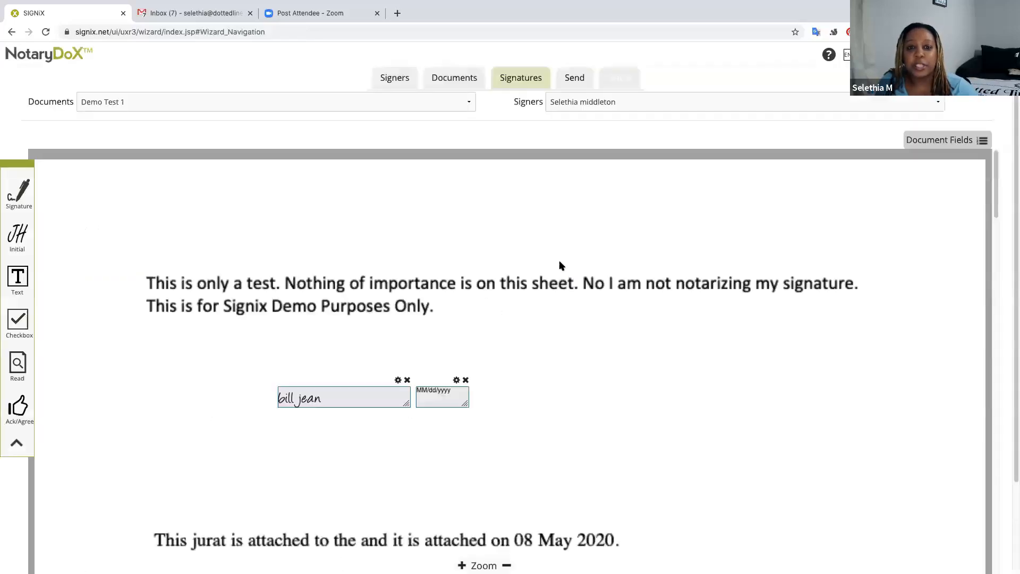
click(455, 78)
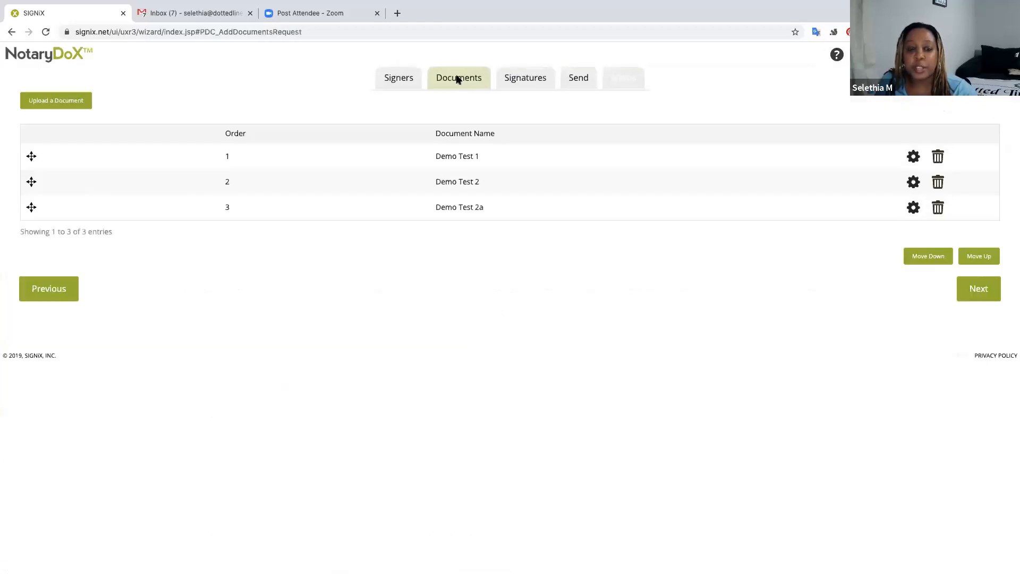
click(938, 158)
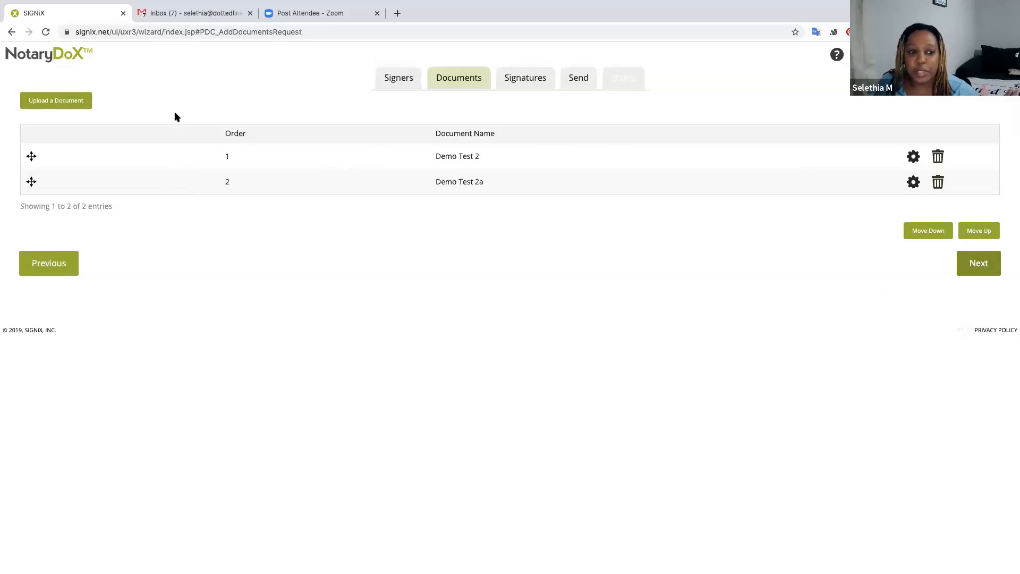
click(975, 264)
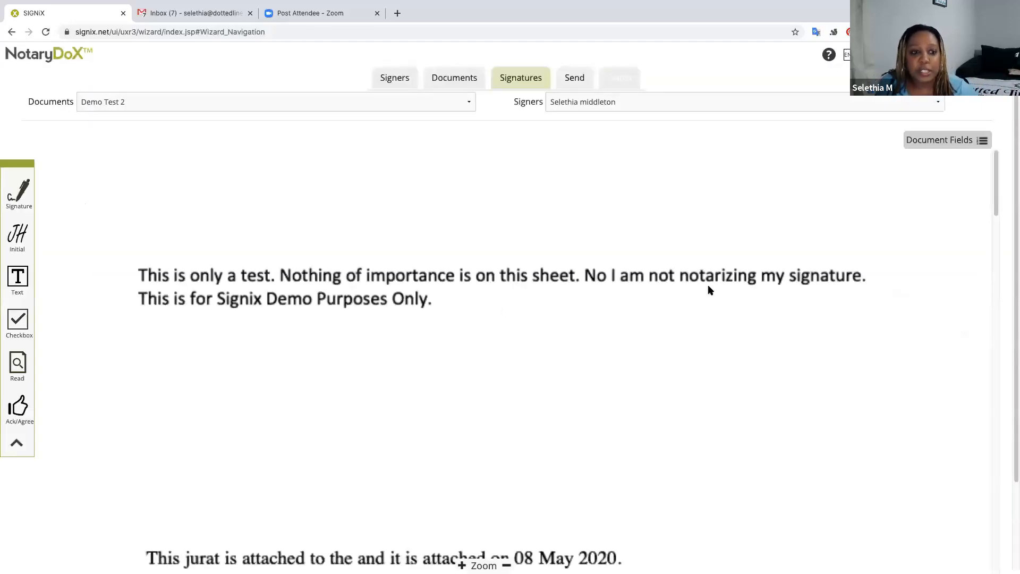
Show Demo Test 2 and place the first signer's signature field under the test statement.
scroll(708, 285, down, 5)
scroll(707, 290, down, 8)
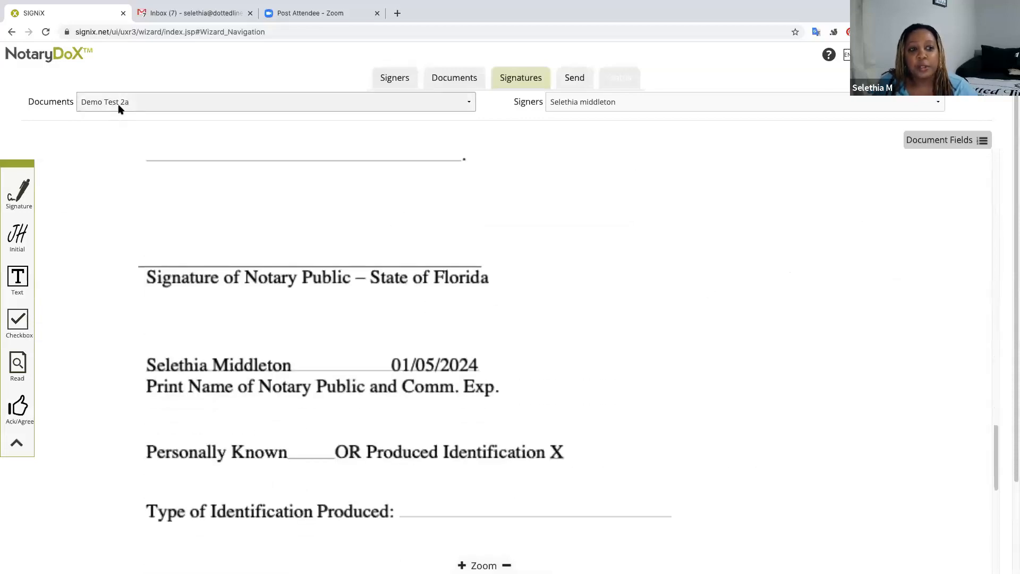
click(160, 105)
click(159, 93)
click(180, 106)
click(180, 113)
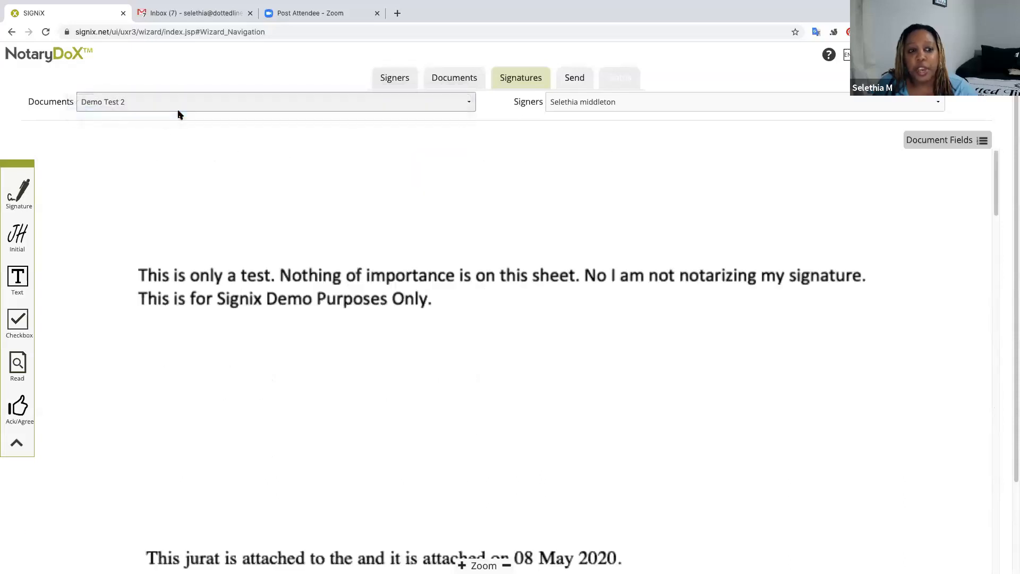
click(177, 104)
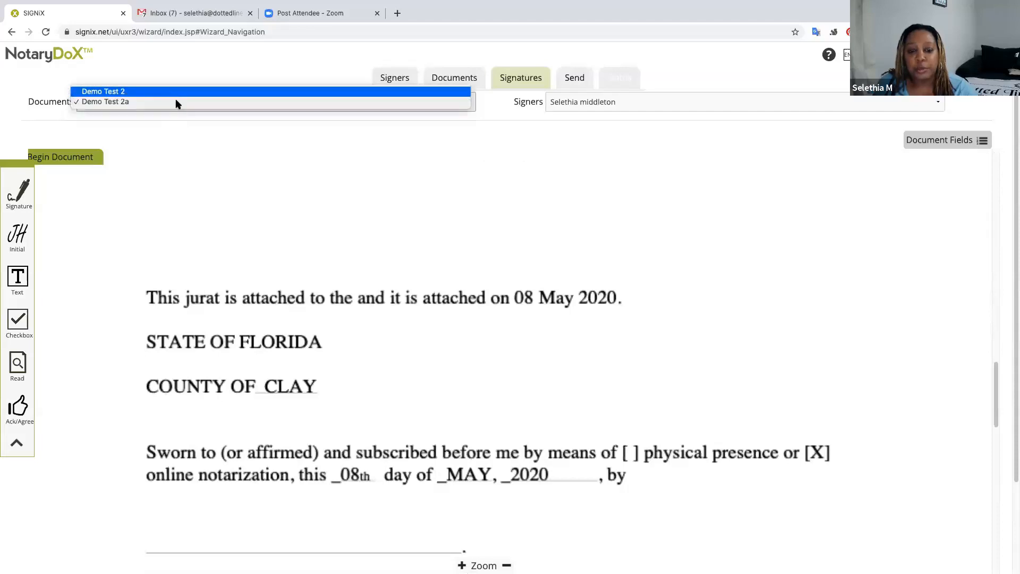
click(175, 93)
mouse_move(26, 203)
mouse_down()
mouse_move(250, 210)
mouse_move(319, 384)
mouse_up()
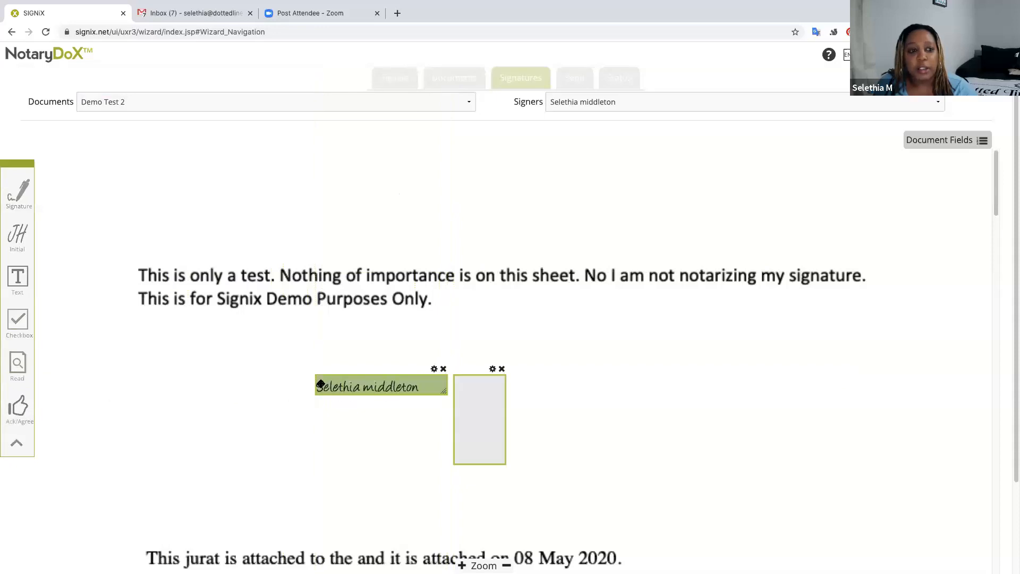
Switch to the second signer and place their signature field below the first.
click(633, 102)
click(633, 112)
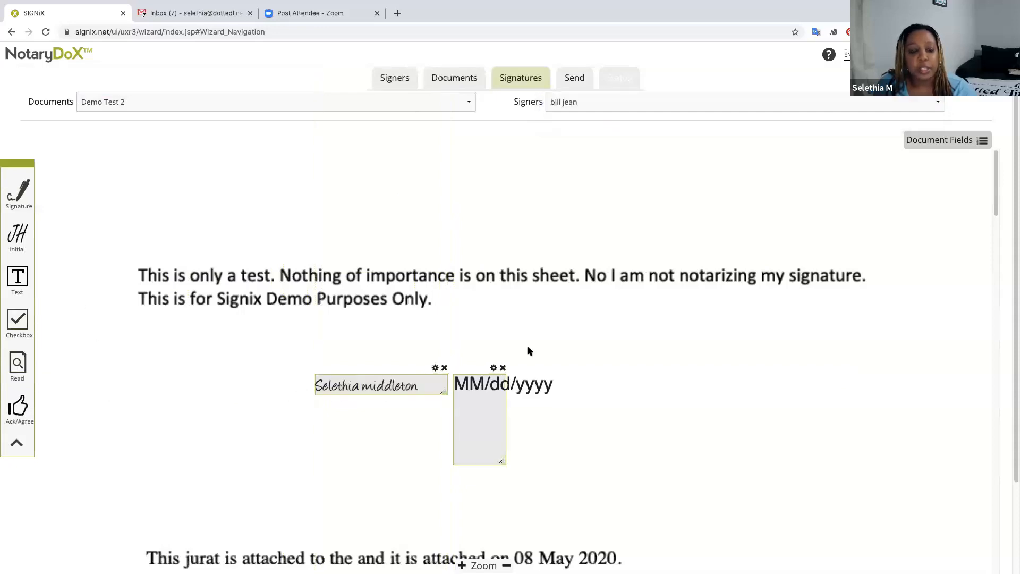
drag(24, 201, 342, 451)
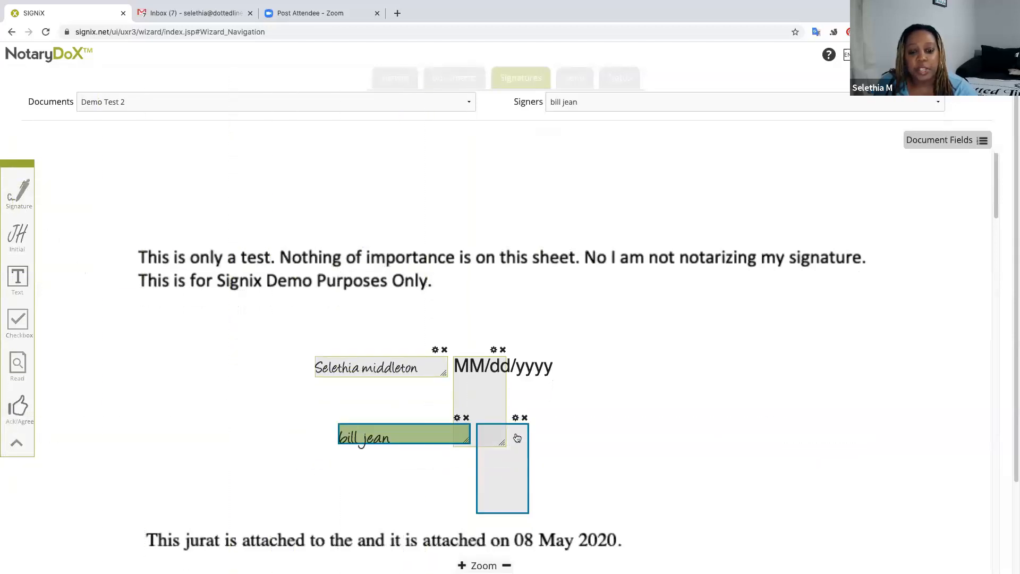
scroll(518, 433, down, 10)
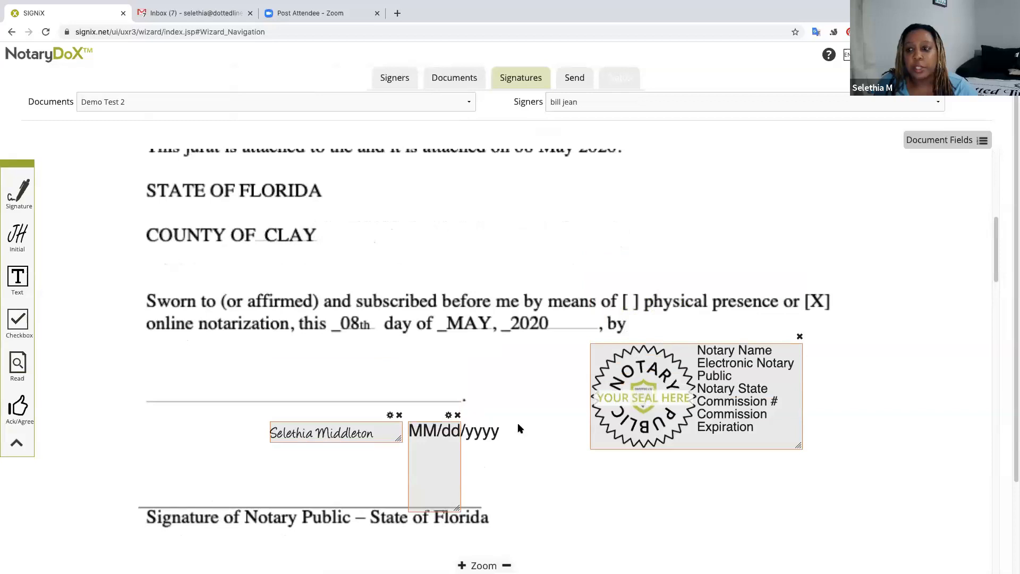
click(983, 141)
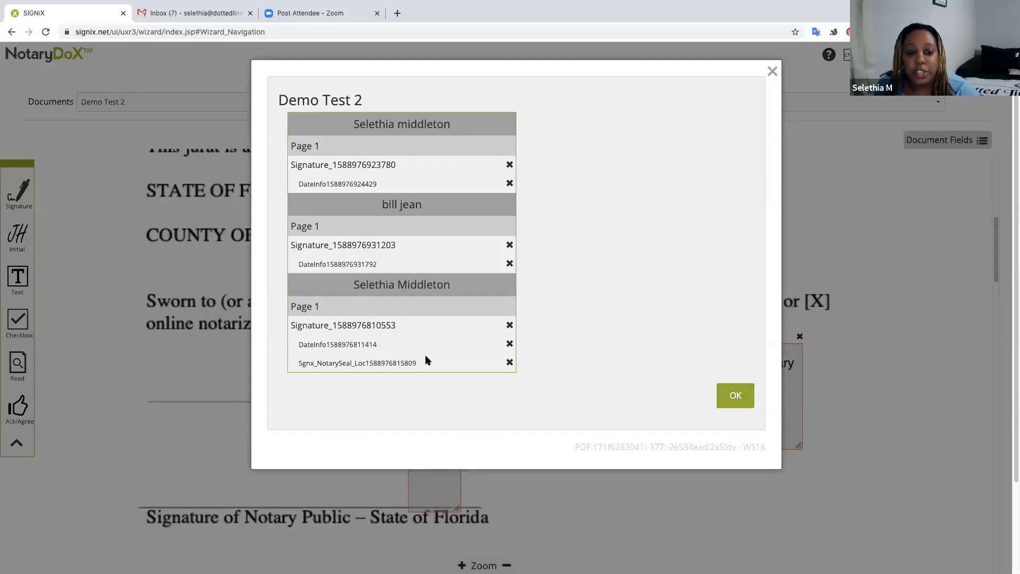
click(737, 399)
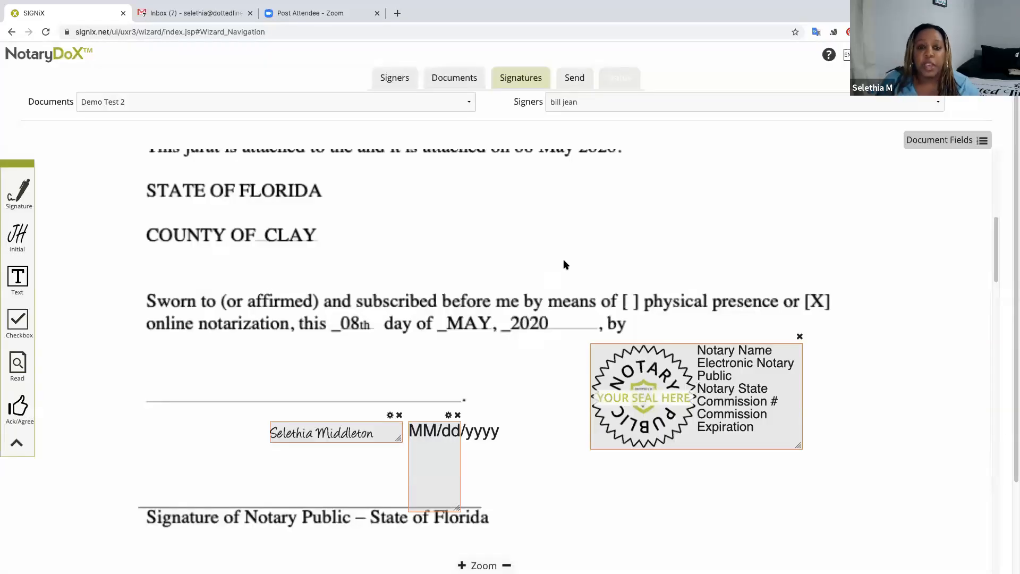
Make the notary the field owner and fit a text field onto the Type of Identification Produced line.
scroll(514, 366, down, 3)
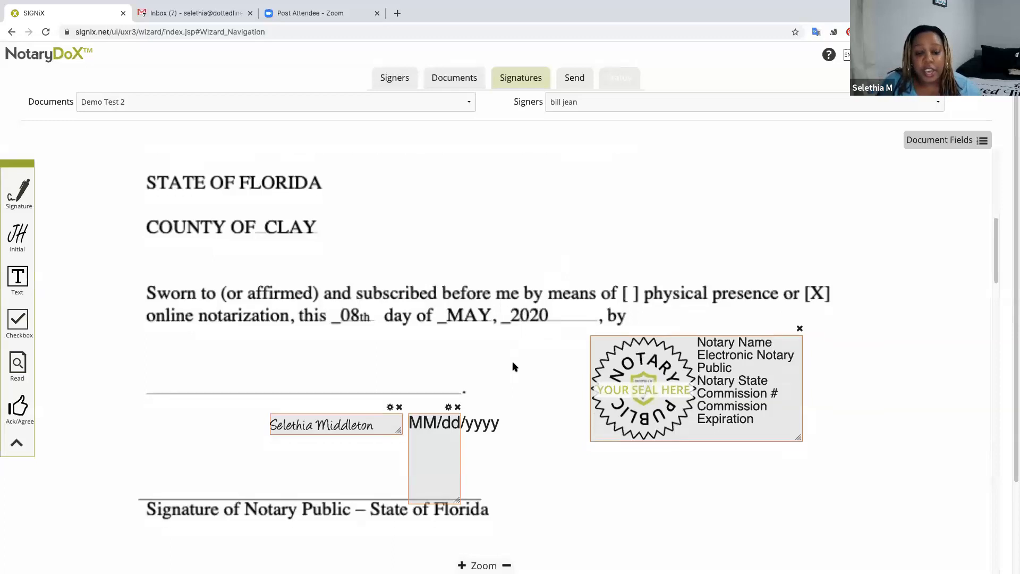
scroll(513, 364, down, 6)
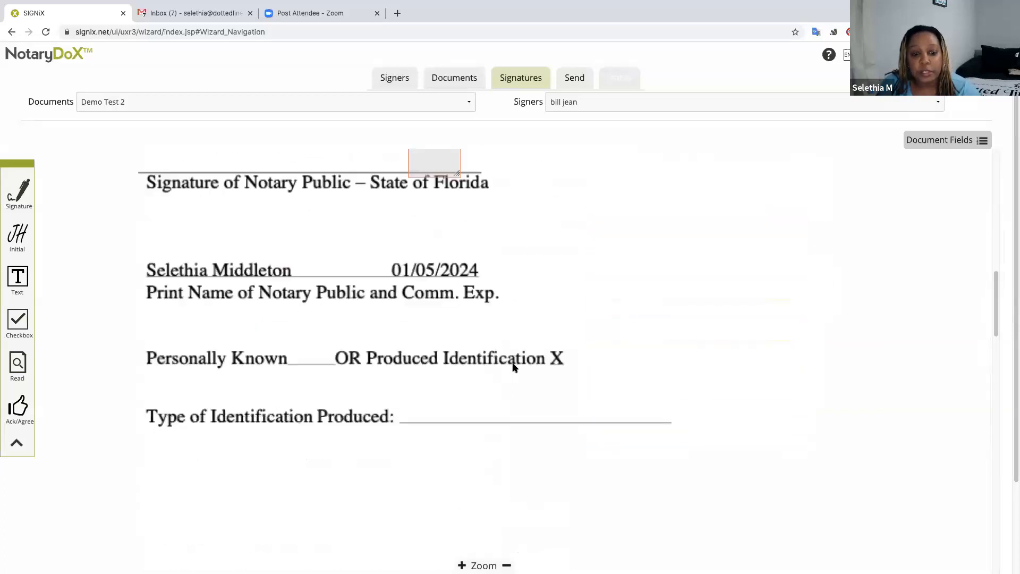
scroll(513, 367, up, 5)
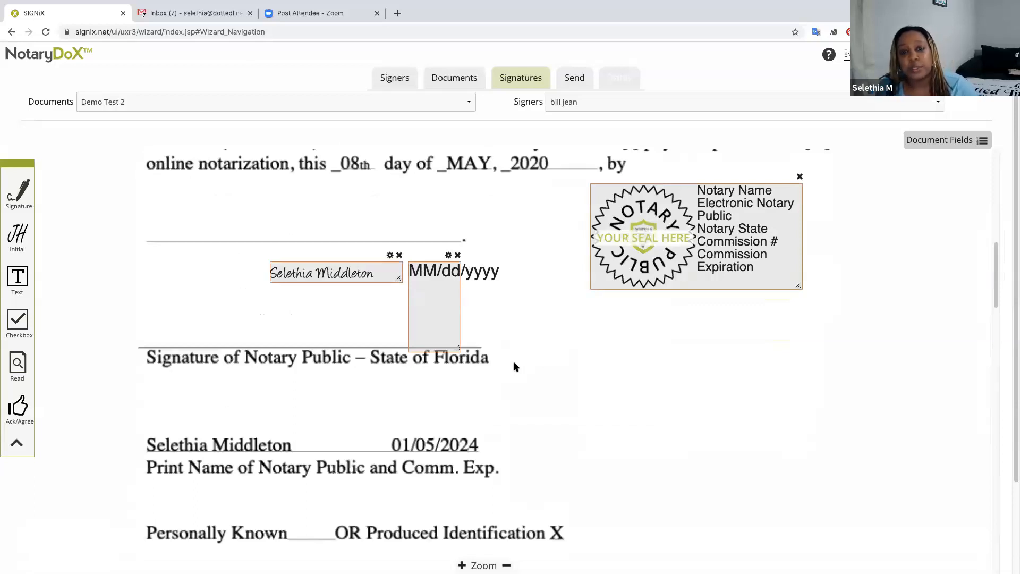
scroll(513, 351, down, 1)
scroll(514, 351, up, 1)
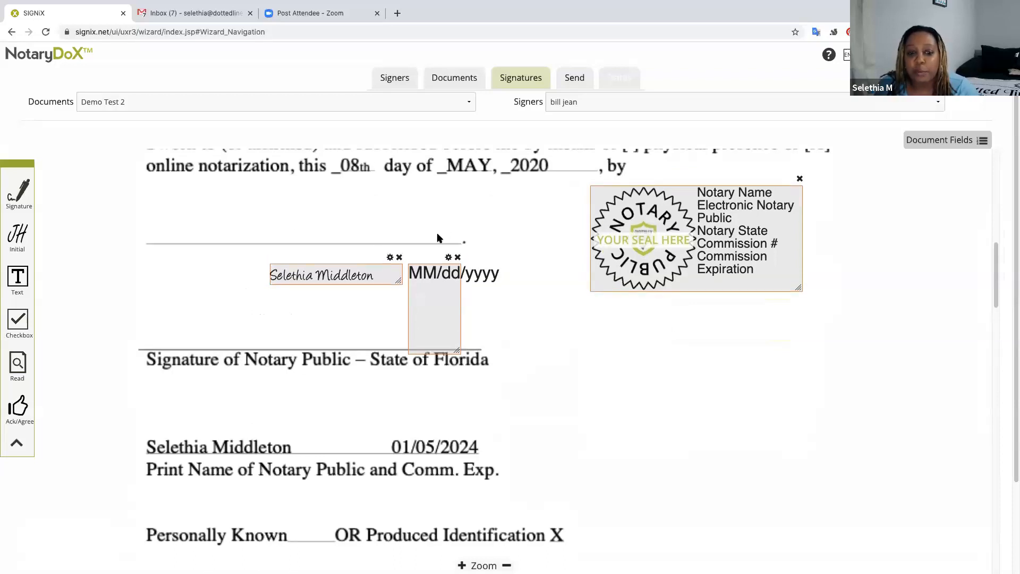
scroll(533, 346, down, 2)
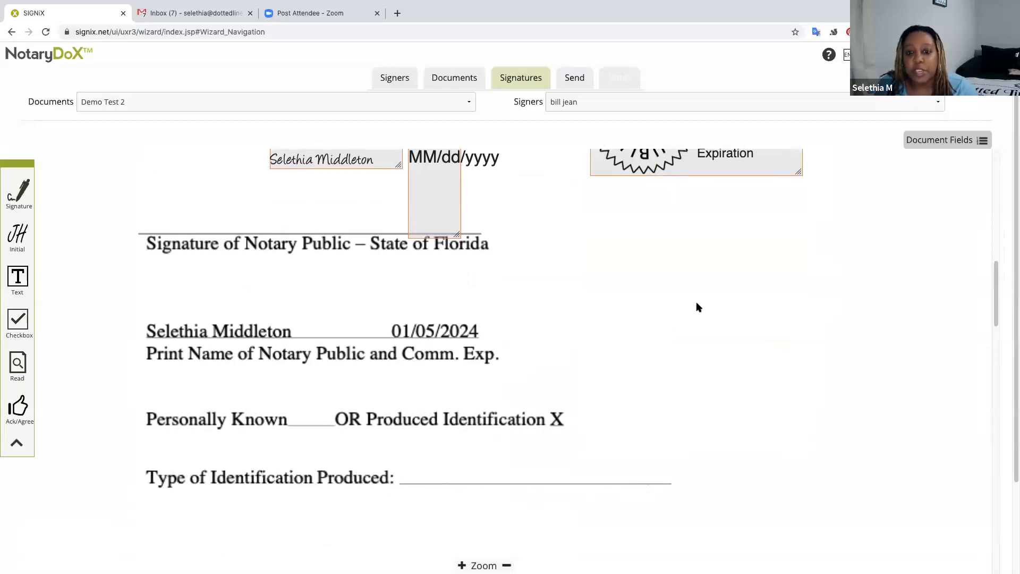
click(698, 103)
click(692, 111)
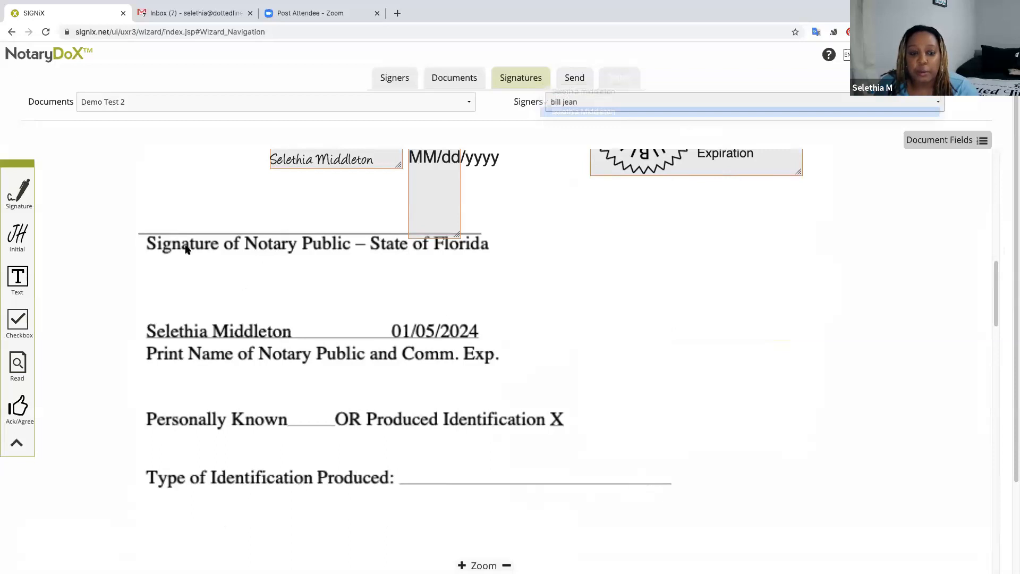
drag(17, 276, 439, 455)
drag(613, 528, 659, 476)
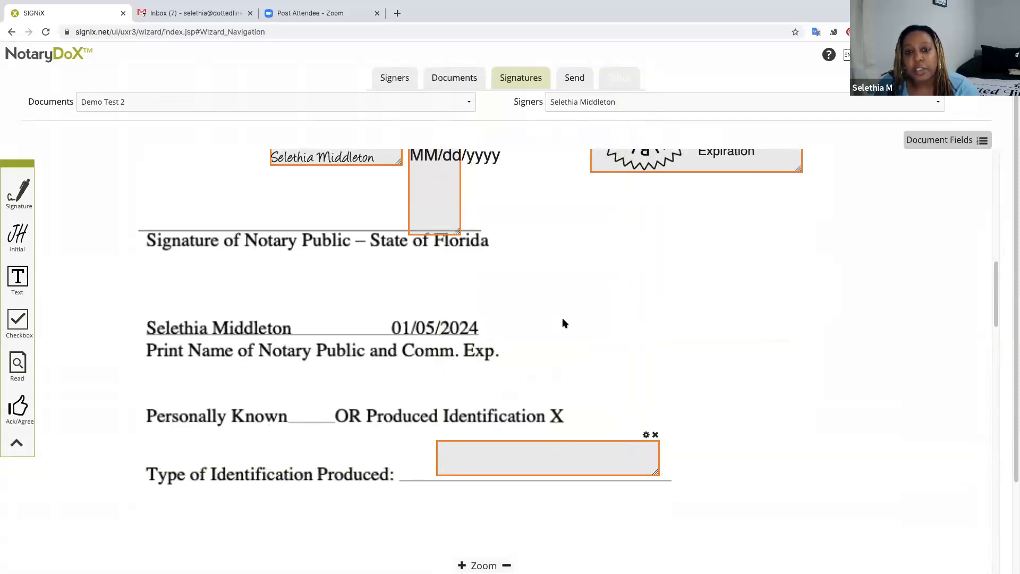
scroll(564, 323, up, 5)
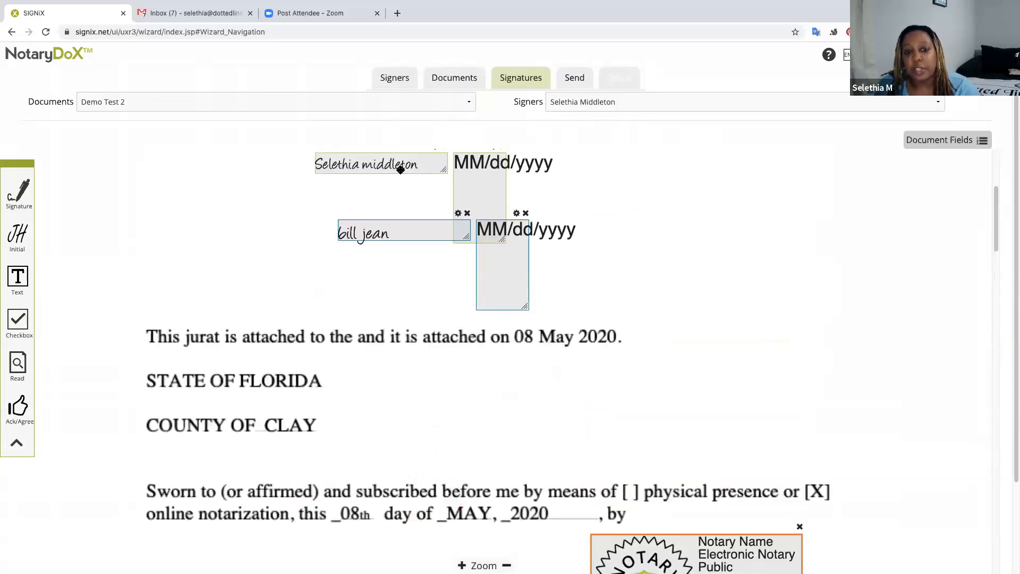
Switch to the notary's other signer entry, review its placed fields, and bring up Save As.
click(583, 102)
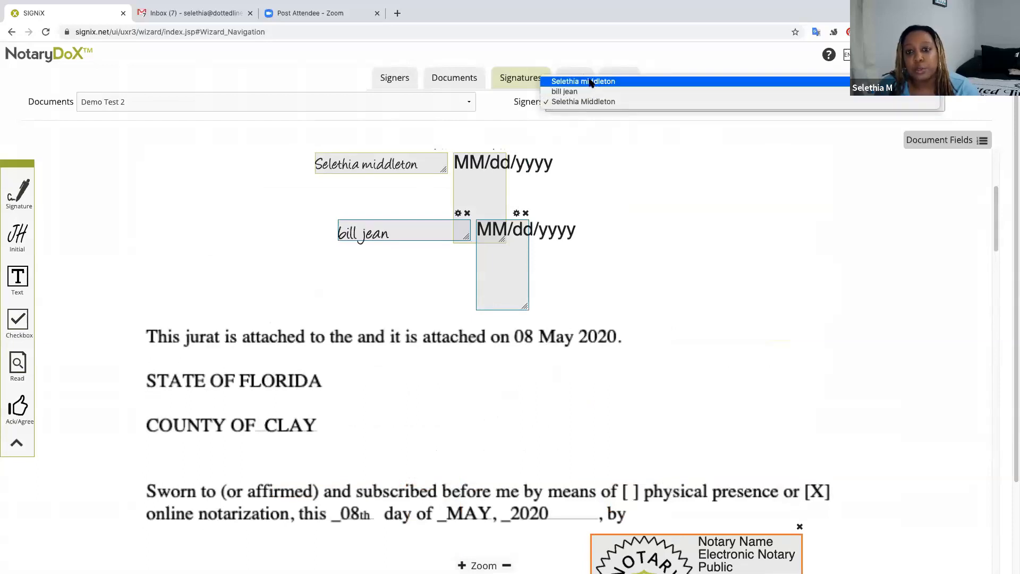
click(591, 82)
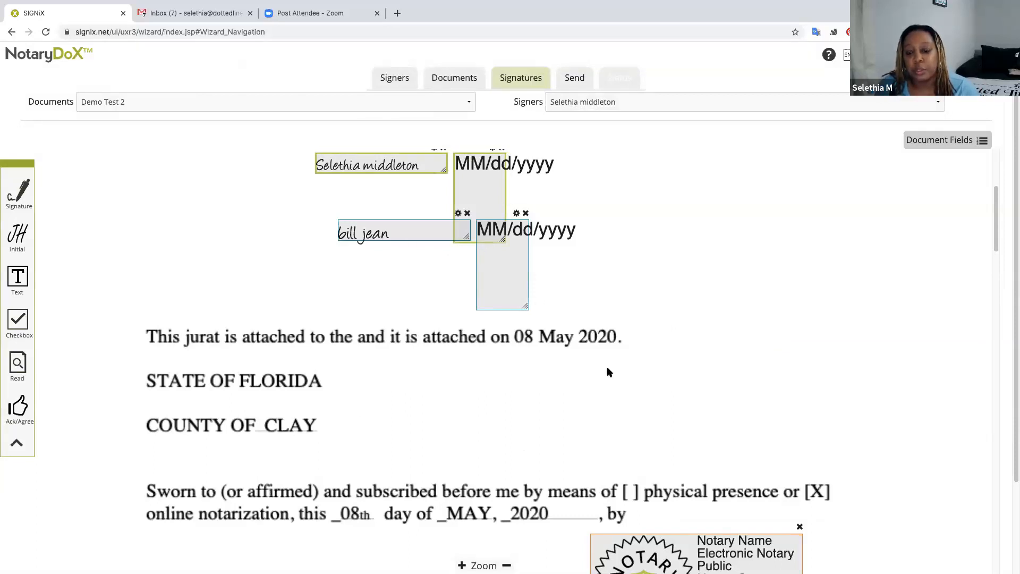
scroll(606, 366, up, 3)
scroll(604, 363, down, 3)
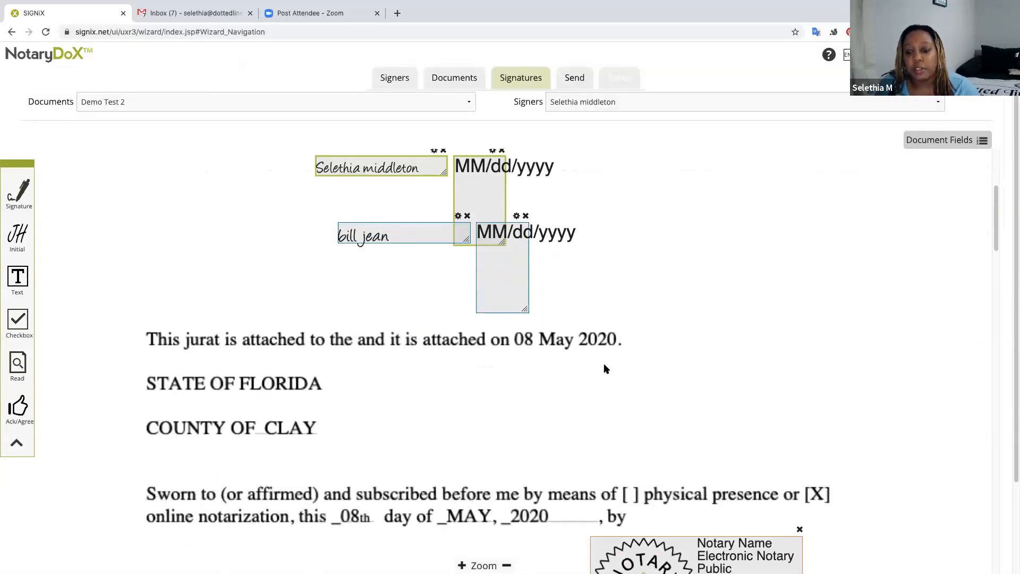
scroll(603, 367, down, 5)
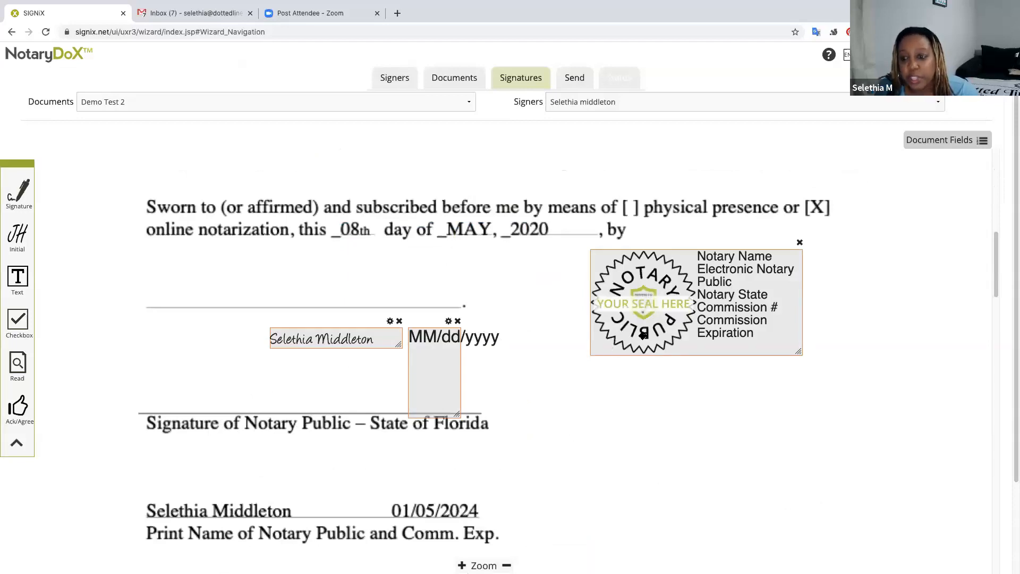
scroll(582, 307, down, 1)
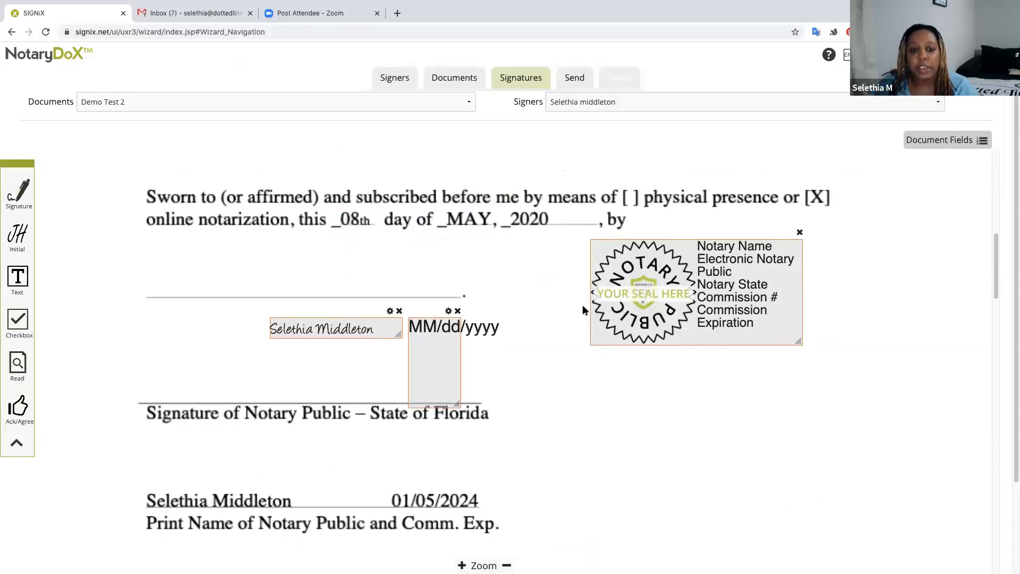
scroll(583, 304, up, 5)
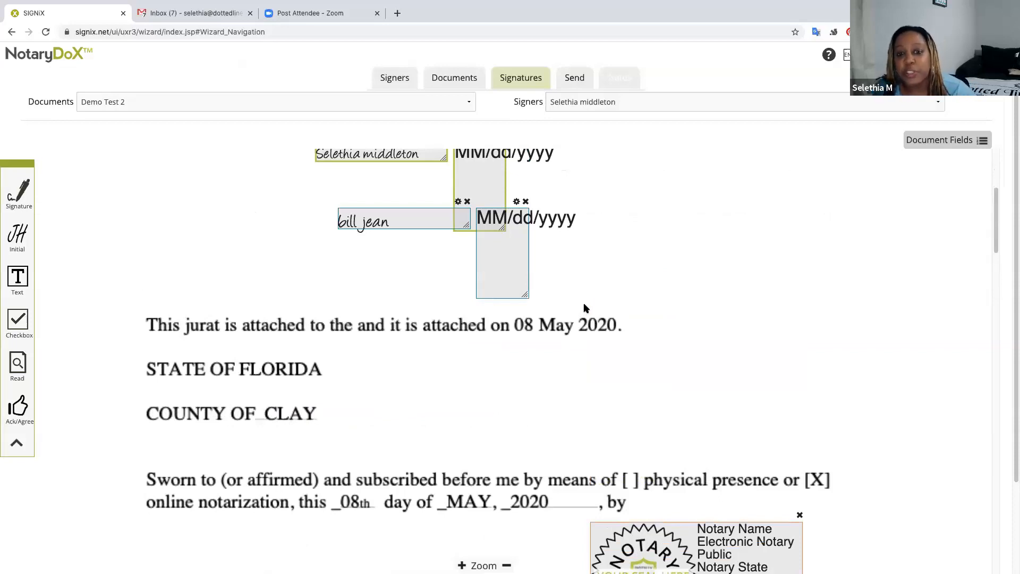
scroll(587, 307, down, 1)
scroll(589, 305, up, 2)
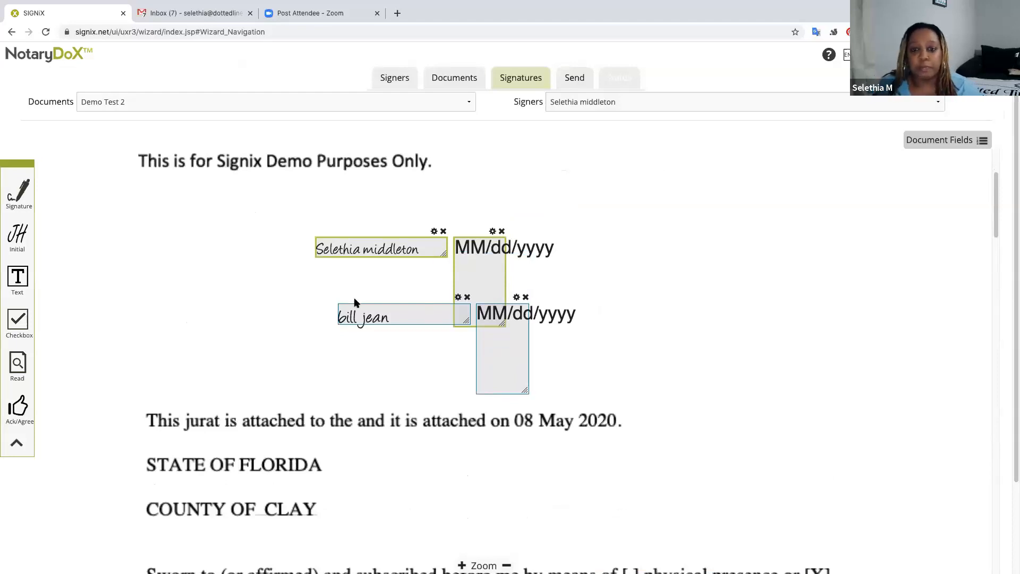
scroll(636, 327, down, 1)
scroll(636, 326, down, 3)
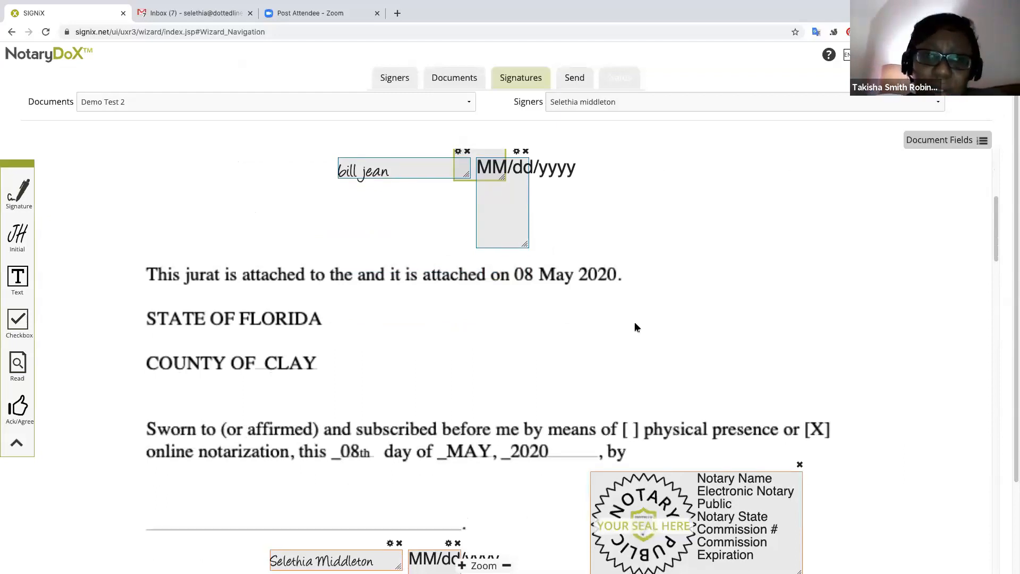
scroll(636, 326, up, 1)
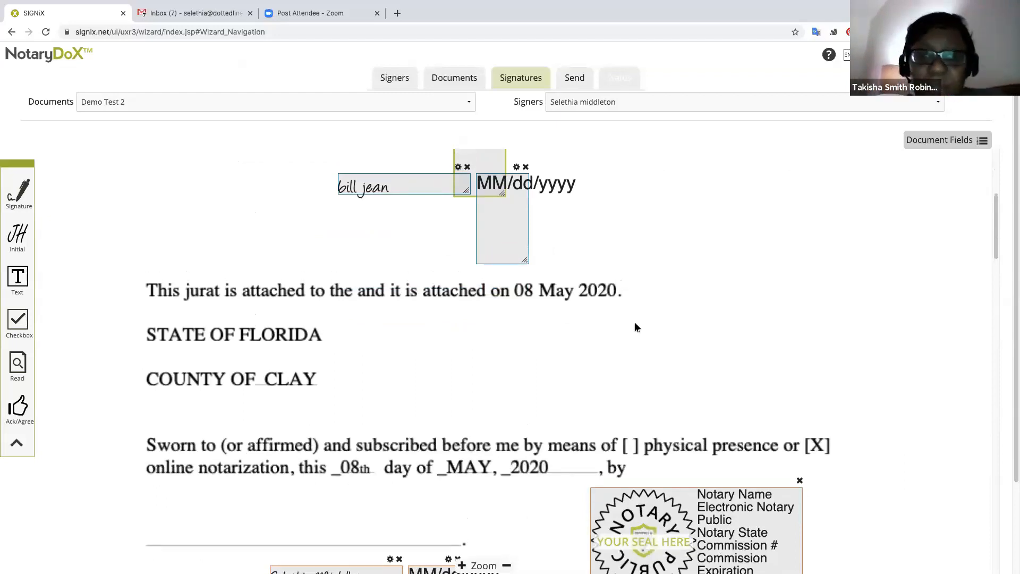
scroll(636, 327, up, 1)
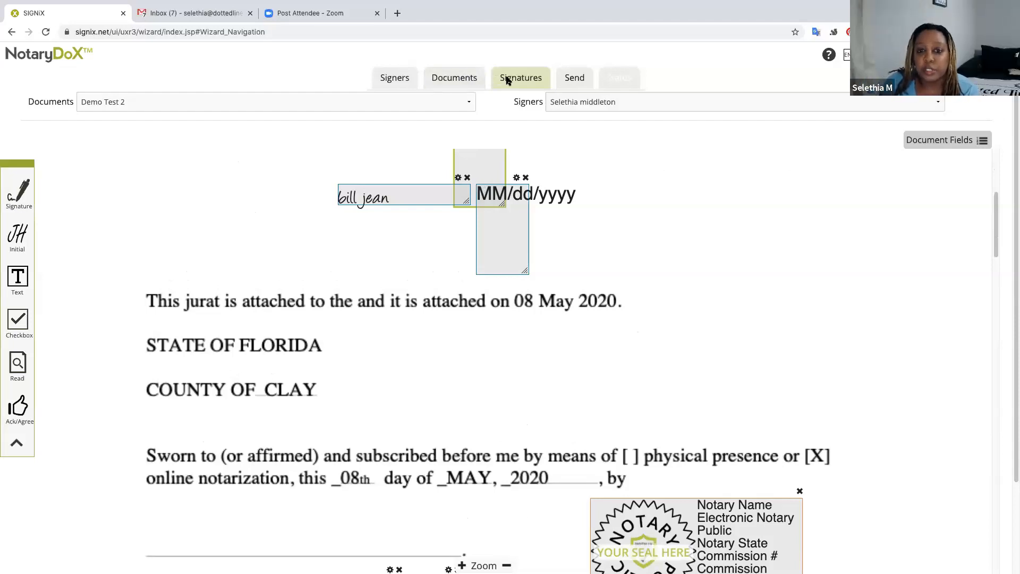
scroll(579, 201, down, 1)
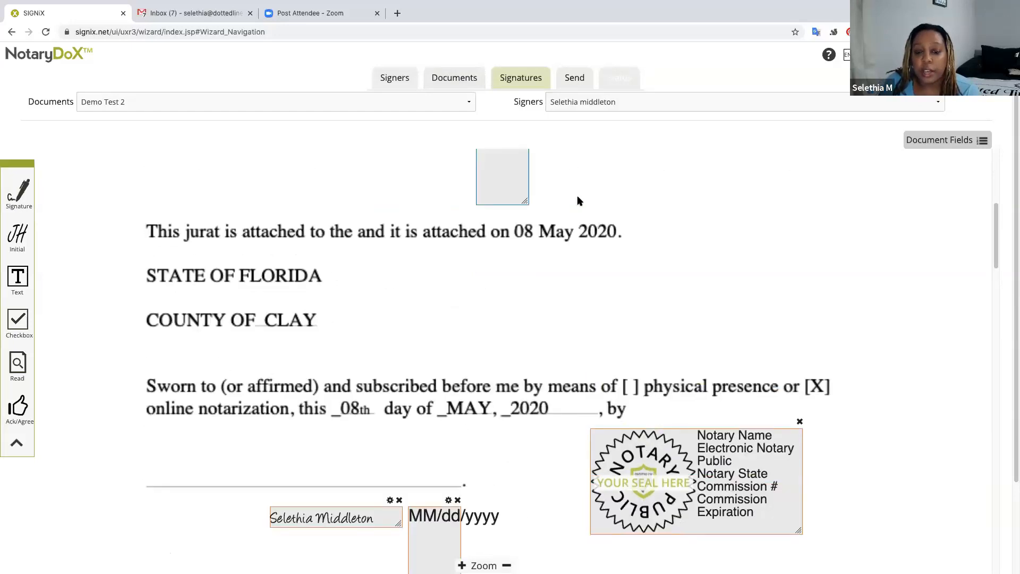
scroll(579, 200, up, 5)
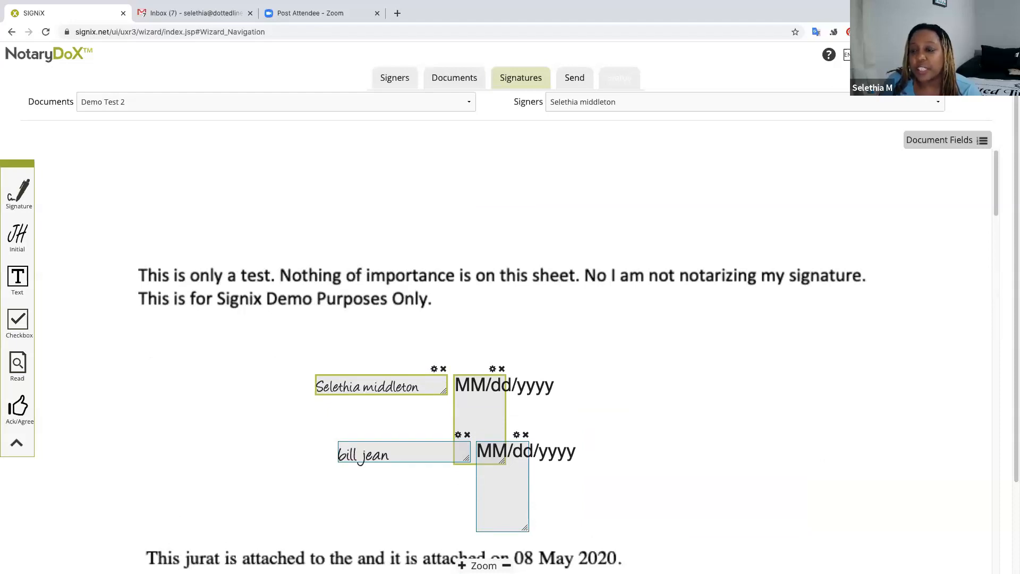
click(904, 55)
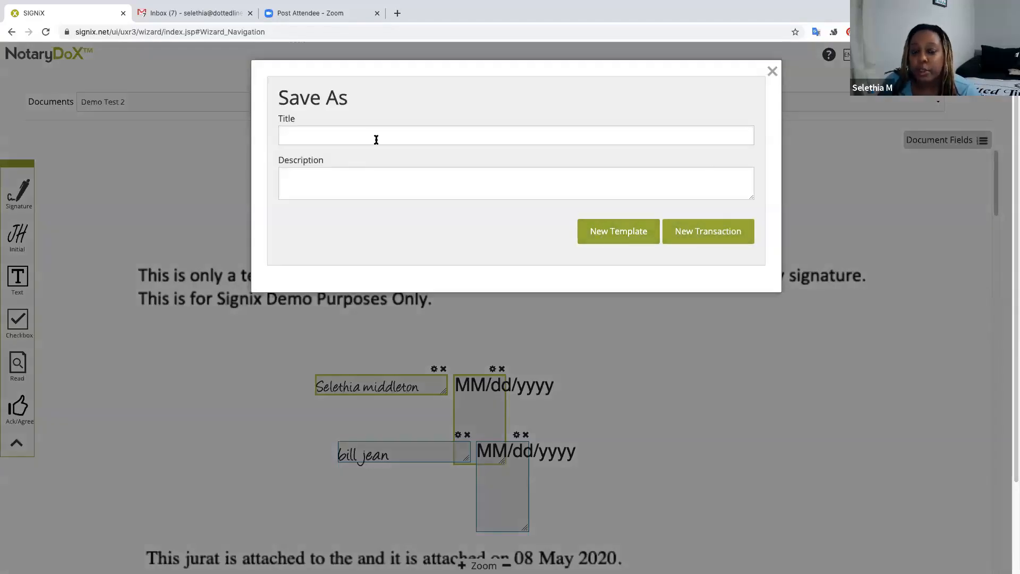
Dismiss the Save As dialog with its X, leaving Title and Description empty.
click(772, 72)
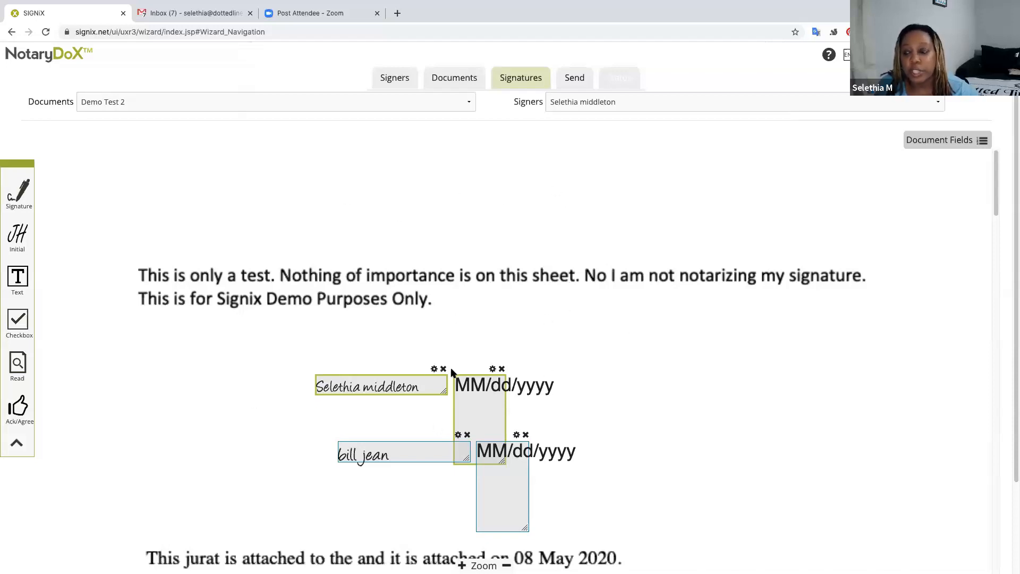
scroll(1012, 224, down, 3)
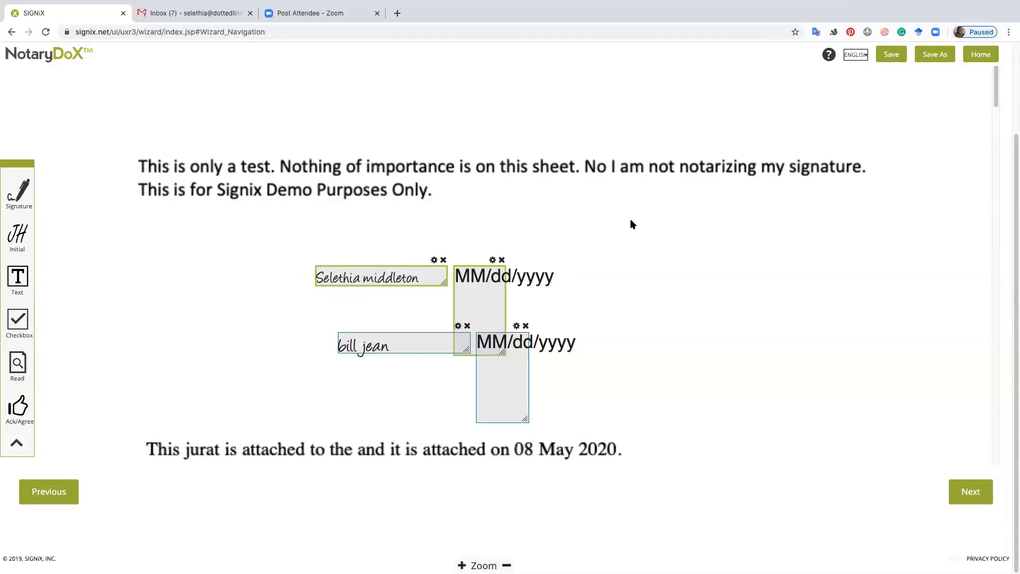
scroll(672, 204, down, 3)
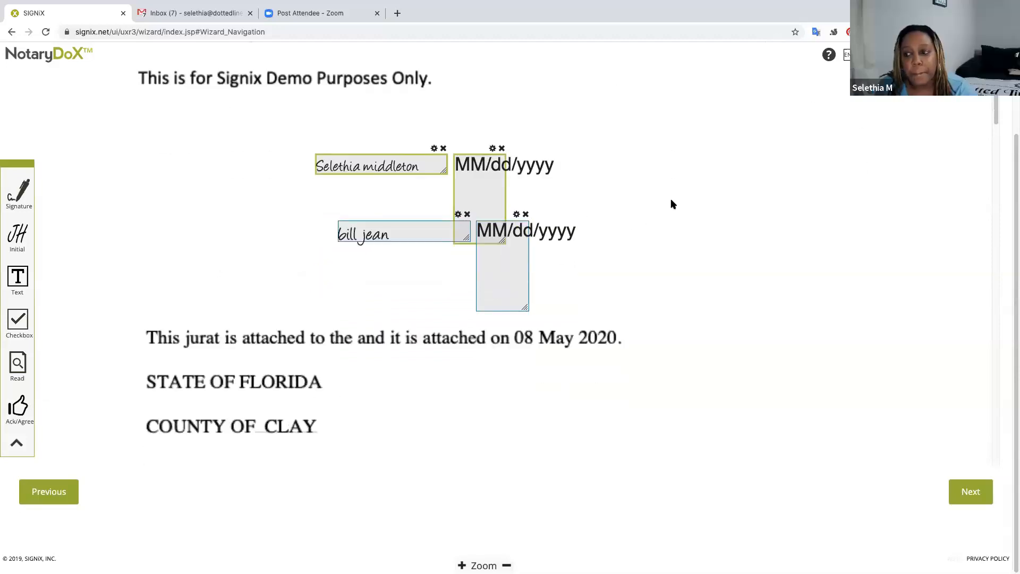
scroll(672, 204, up, 3)
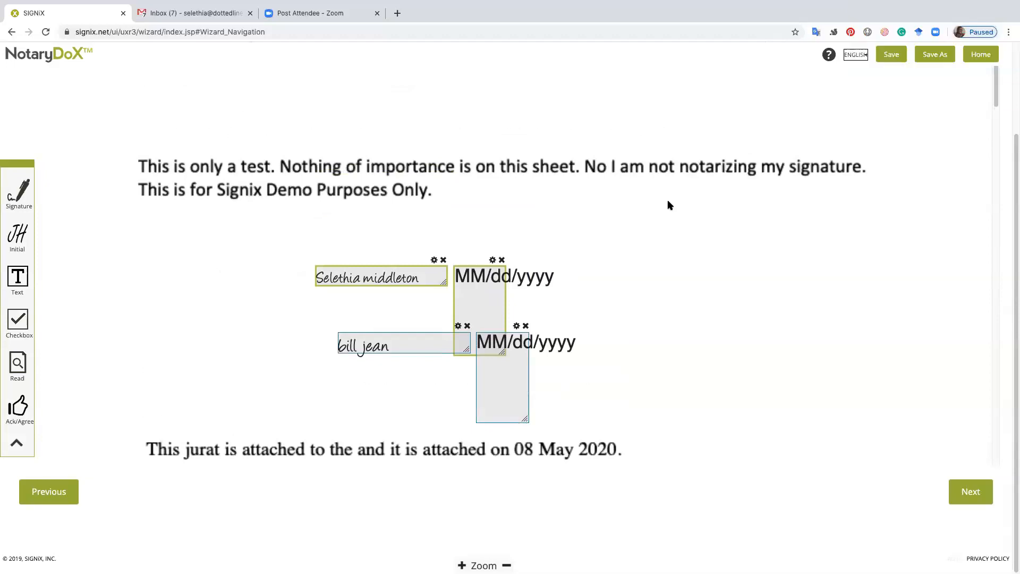
drag(1014, 271, 1013, 159)
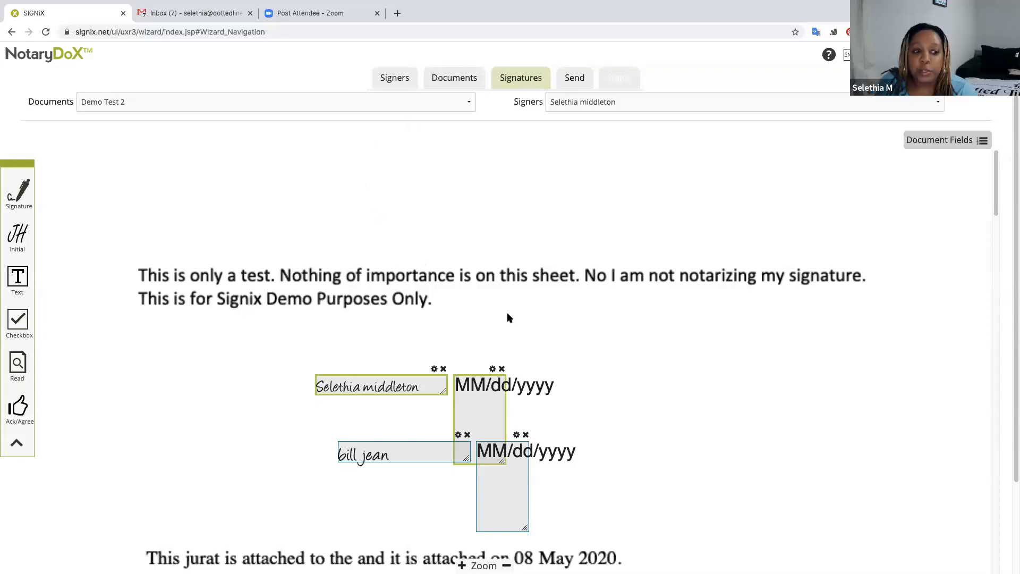
scroll(508, 316, down, 5)
scroll(508, 317, down, 19)
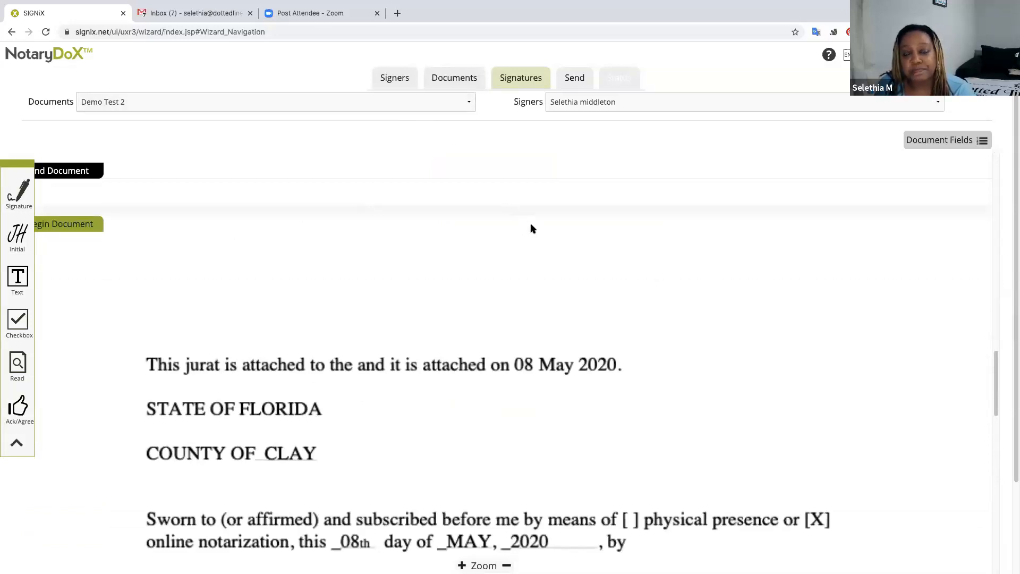
scroll(531, 227, down, 3)
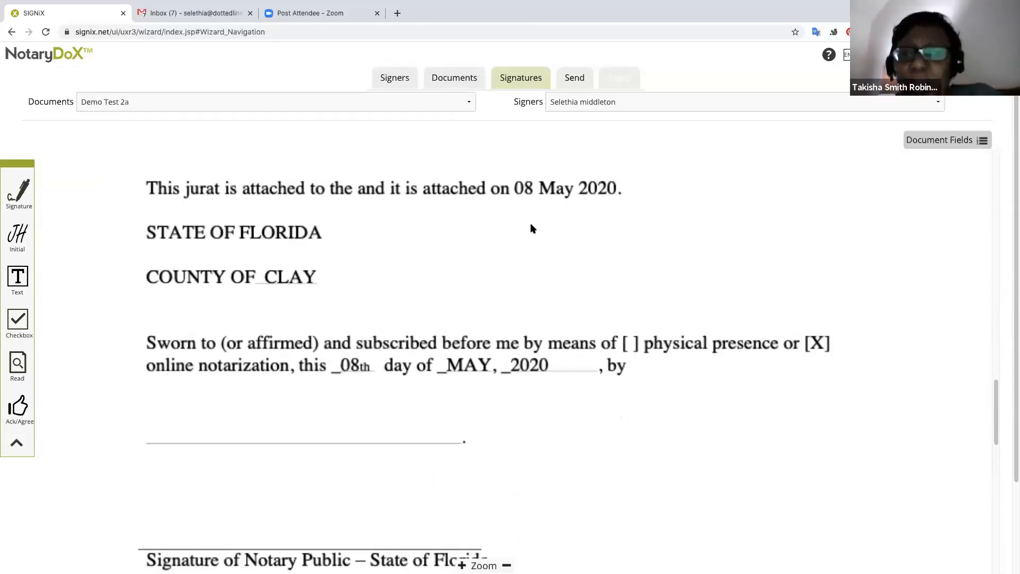
scroll(533, 229, up, 6)
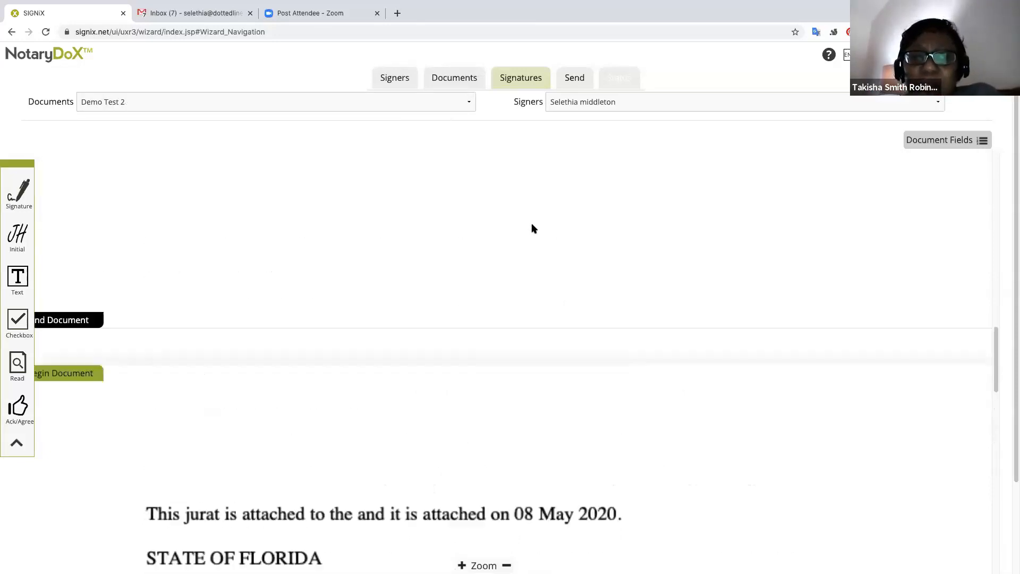
scroll(532, 228, down, 5)
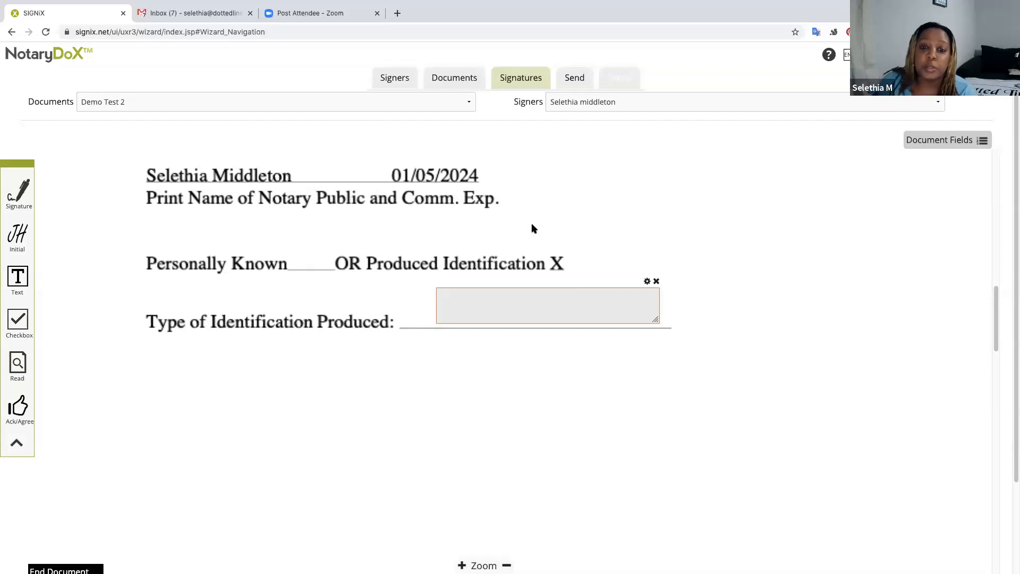
scroll(556, 230, down, 1)
scroll(557, 229, up, 5)
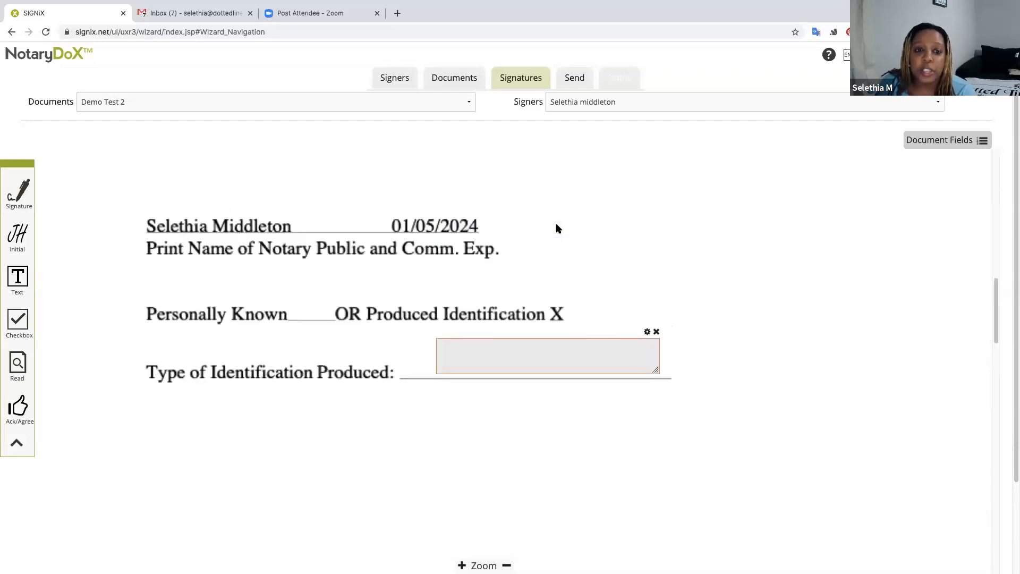
scroll(557, 228, up, 11)
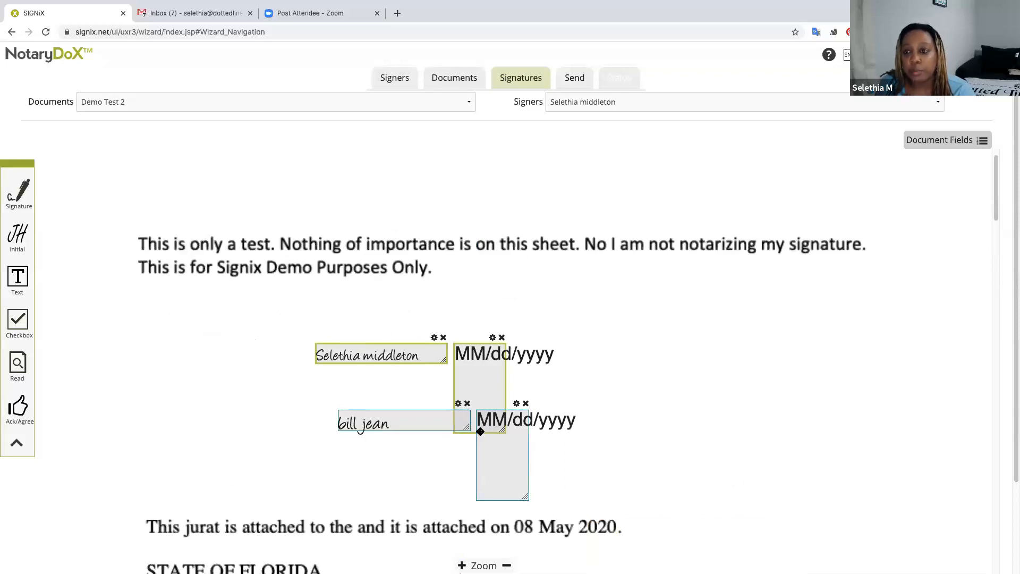
scroll(538, 426, down, 4)
scroll(541, 430, down, 6)
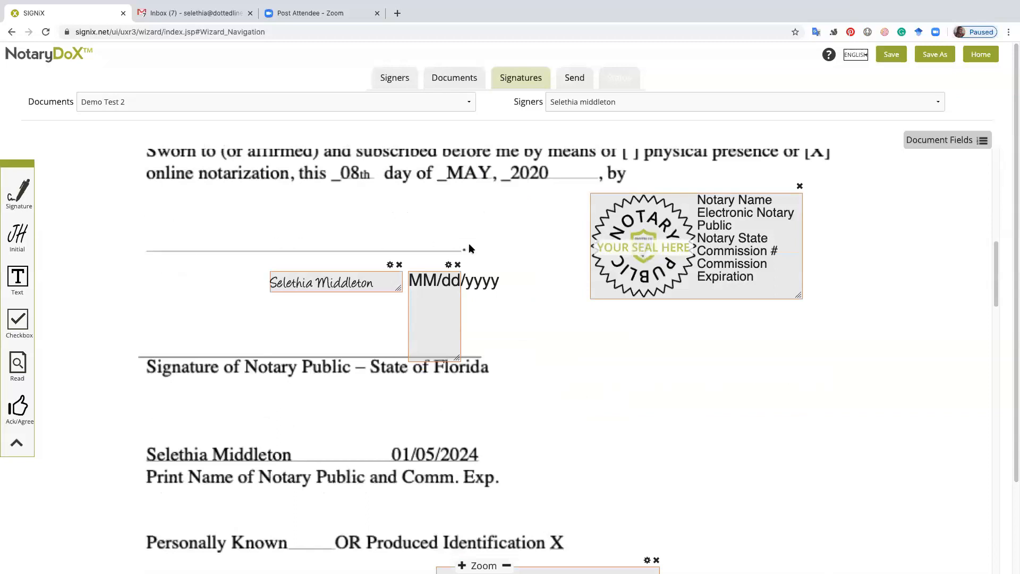
scroll(390, 248, down, 1)
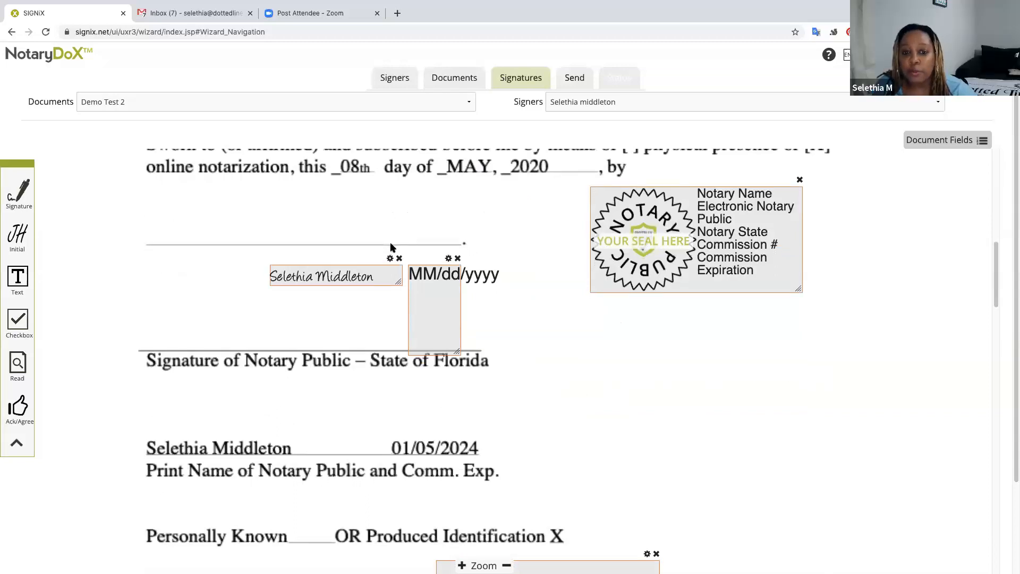
scroll(390, 248, down, 1)
scroll(390, 249, up, 1)
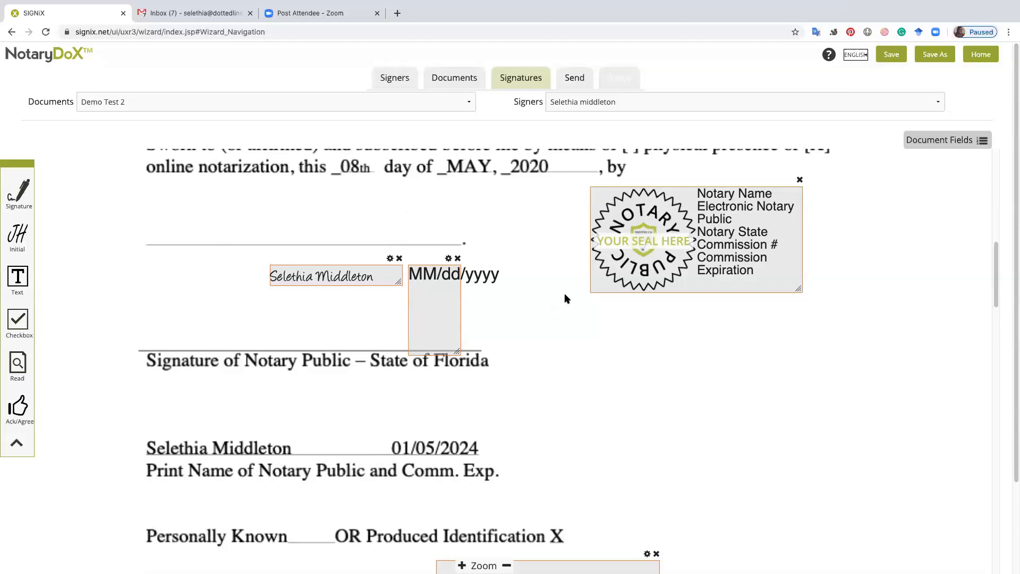
scroll(565, 293, up, 1)
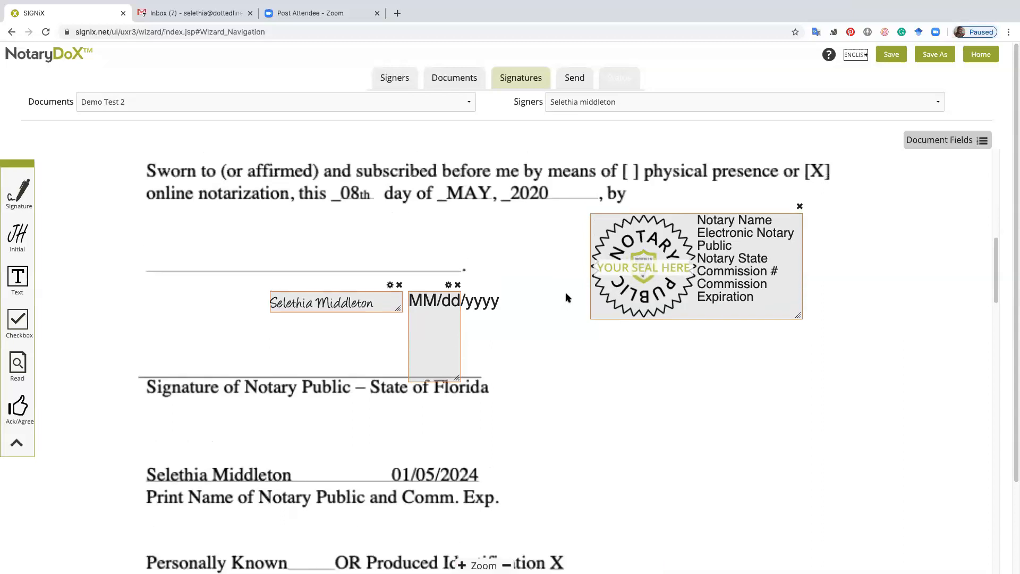
scroll(566, 292, down, 4)
scroll(567, 297, down, 10)
scroll(567, 297, up, 4)
scroll(567, 297, up, 7)
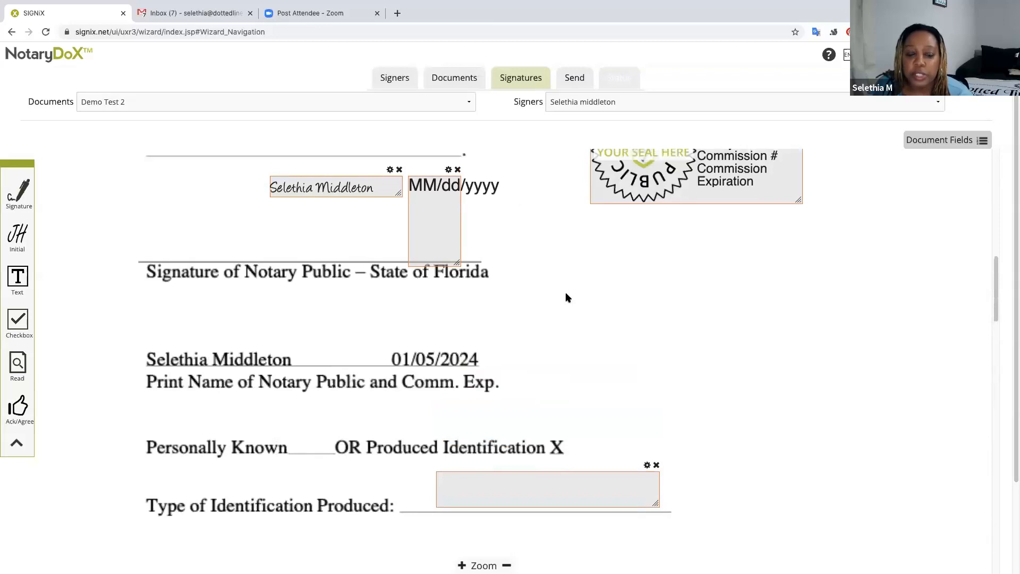
Drop an Initial field left of the notary's signature, then drop a Text field above the signature line.
drag(17, 233, 228, 241)
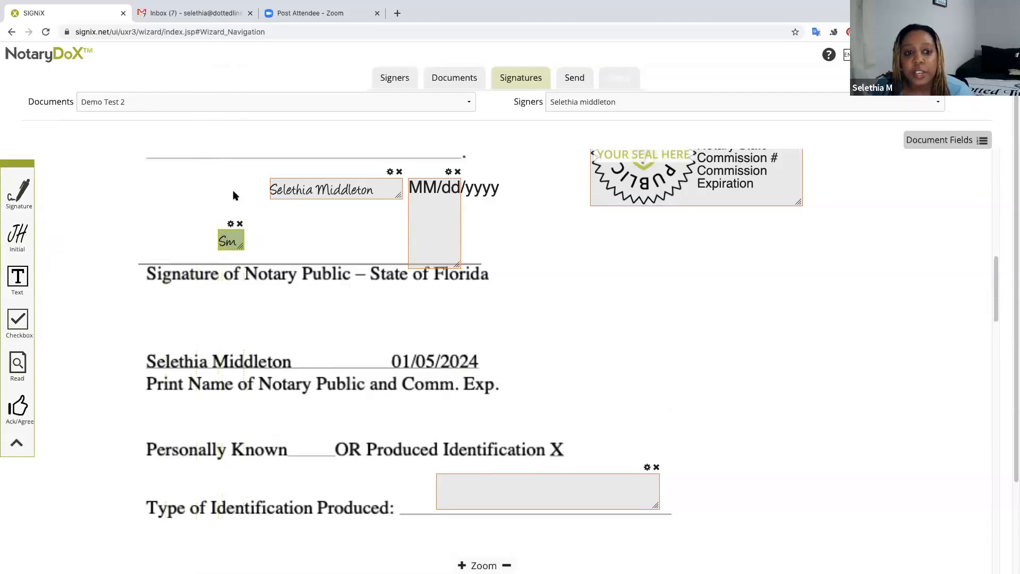
scroll(375, 268, up, 1)
scroll(375, 268, up, 1)
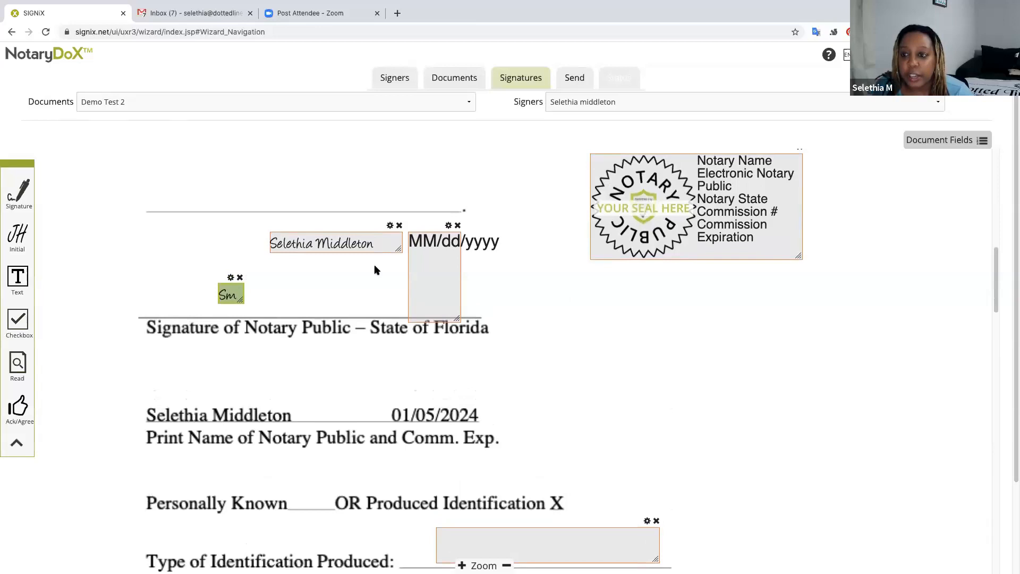
scroll(375, 271, up, 1)
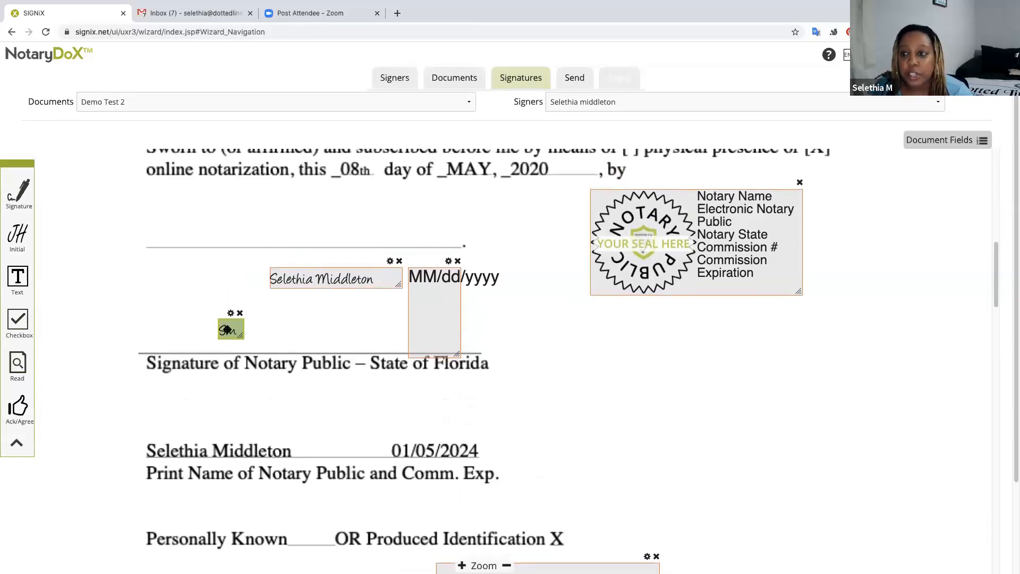
drag(227, 329, 214, 282)
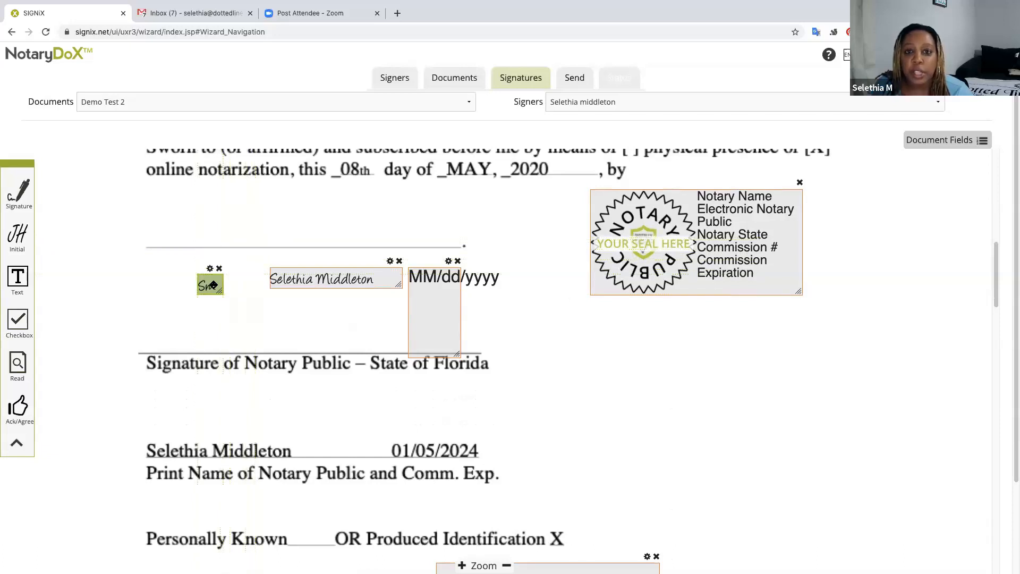
drag(213, 284, 222, 289)
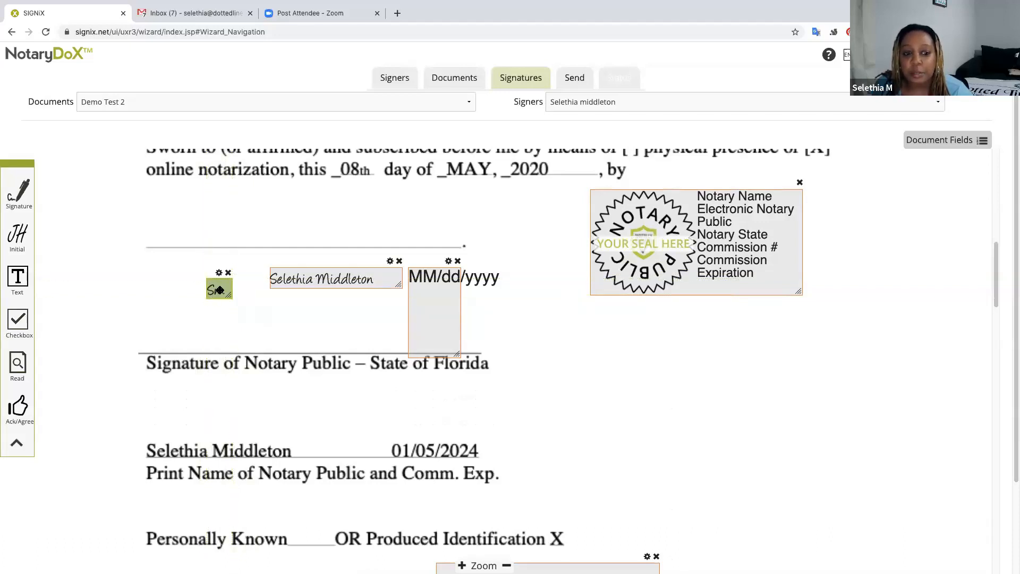
drag(220, 291, 229, 296)
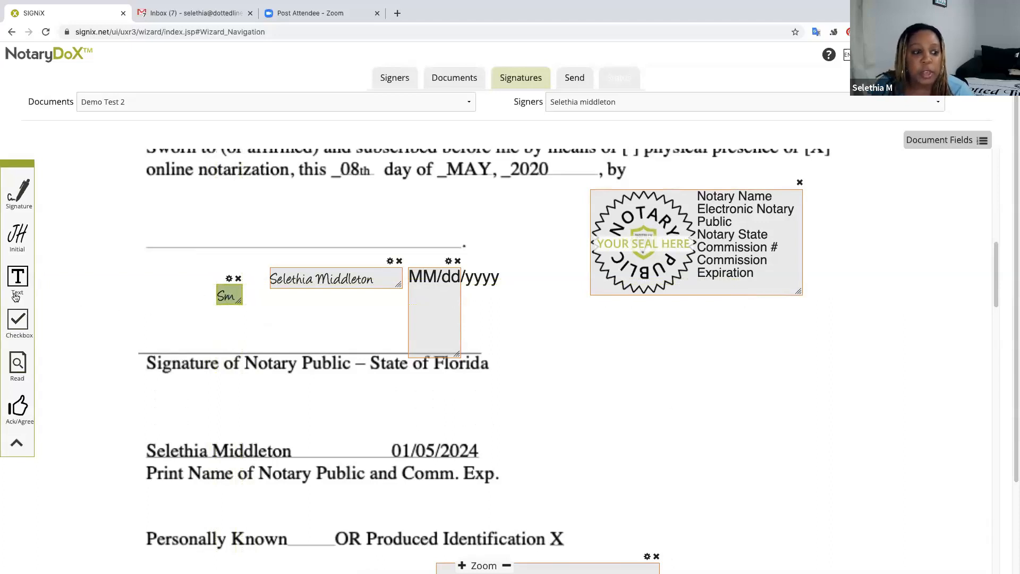
drag(19, 284, 186, 214)
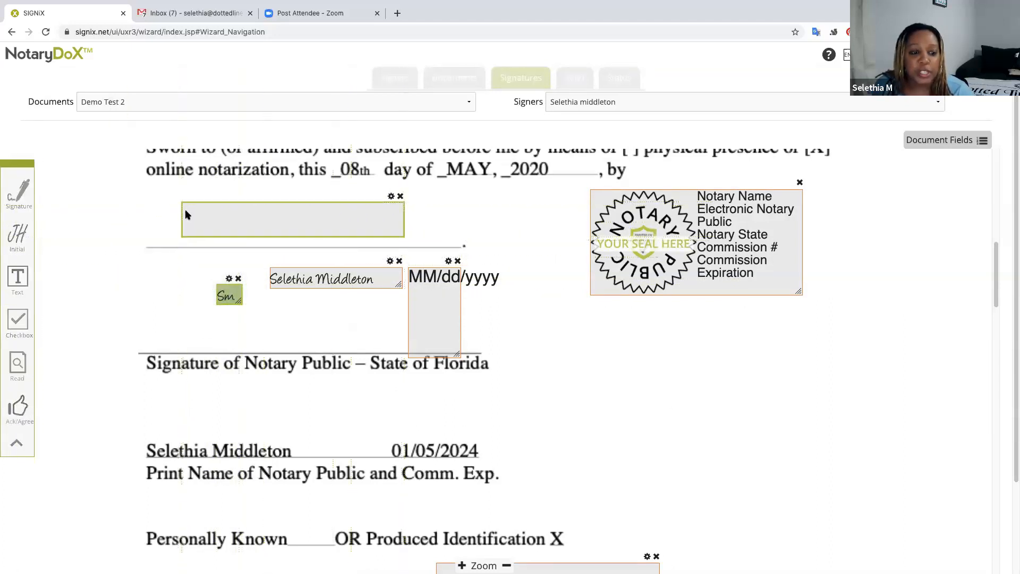
Close the new text field's settings unchanged, then drop a Checkbox field on the online notarization [X].
click(391, 197)
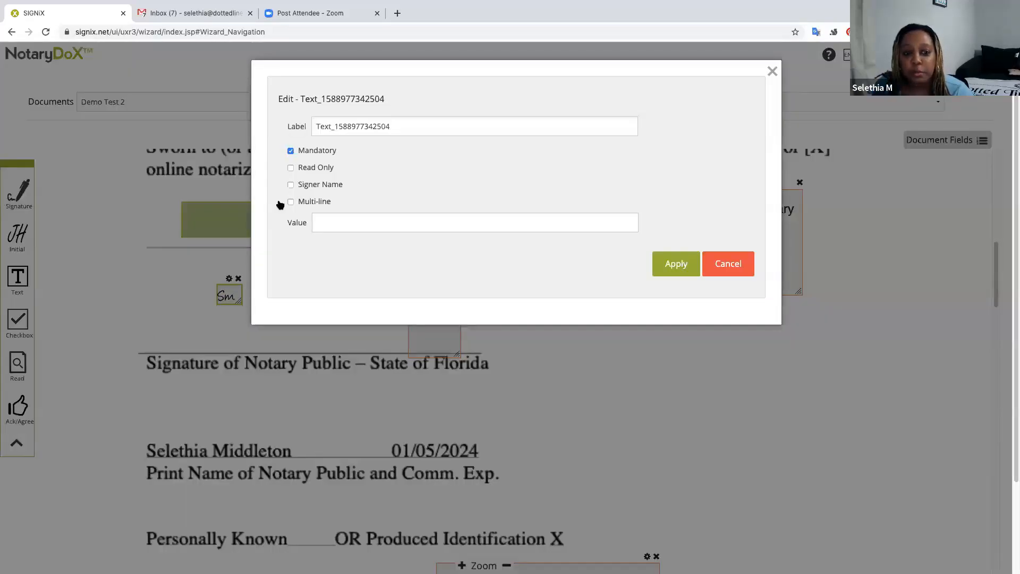
click(727, 266)
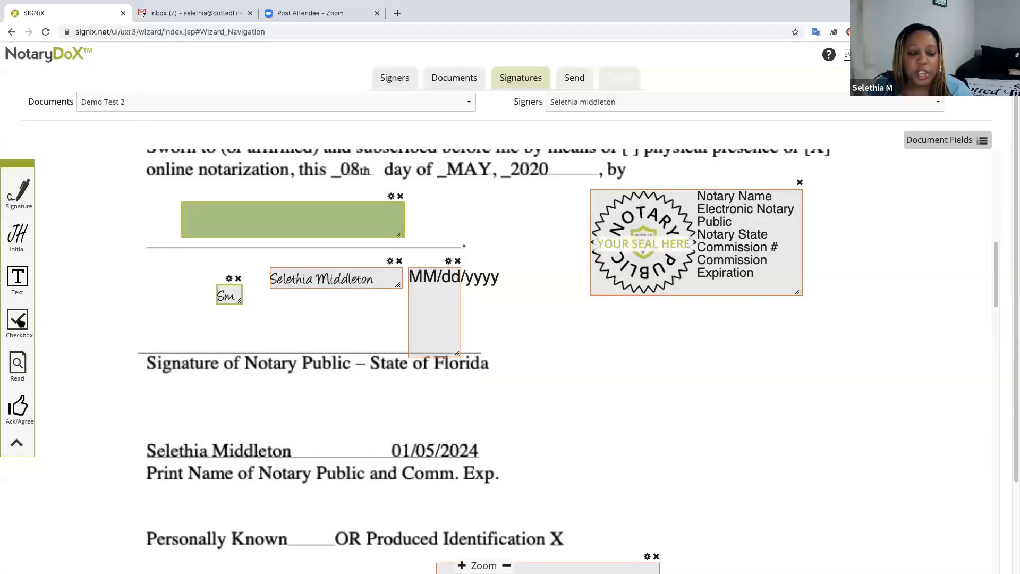
scroll(239, 328, up, 2)
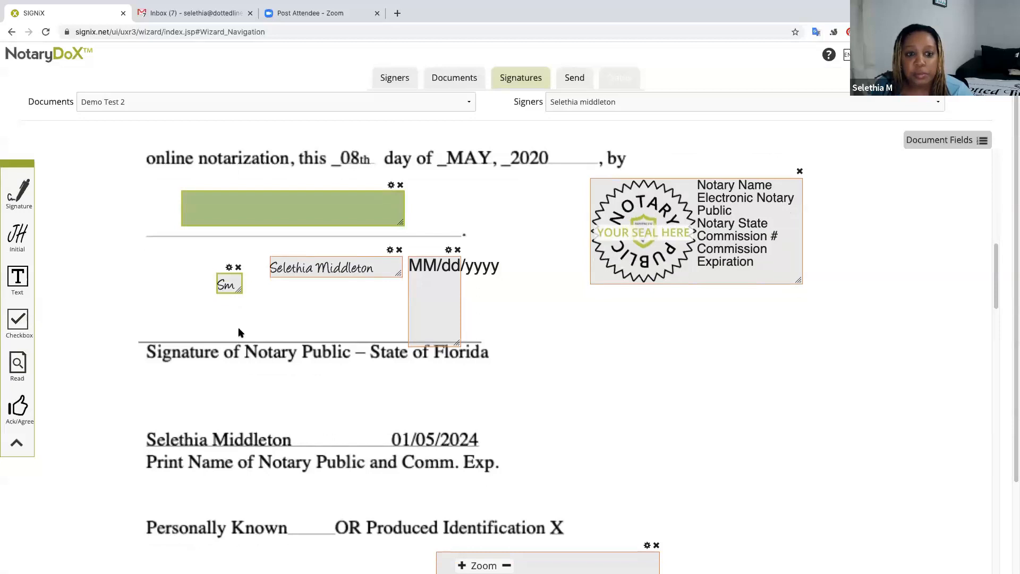
mouse_move(17, 327)
mouse_down()
mouse_move(446, 289)
mouse_move(744, 240)
mouse_move(815, 250)
mouse_up()
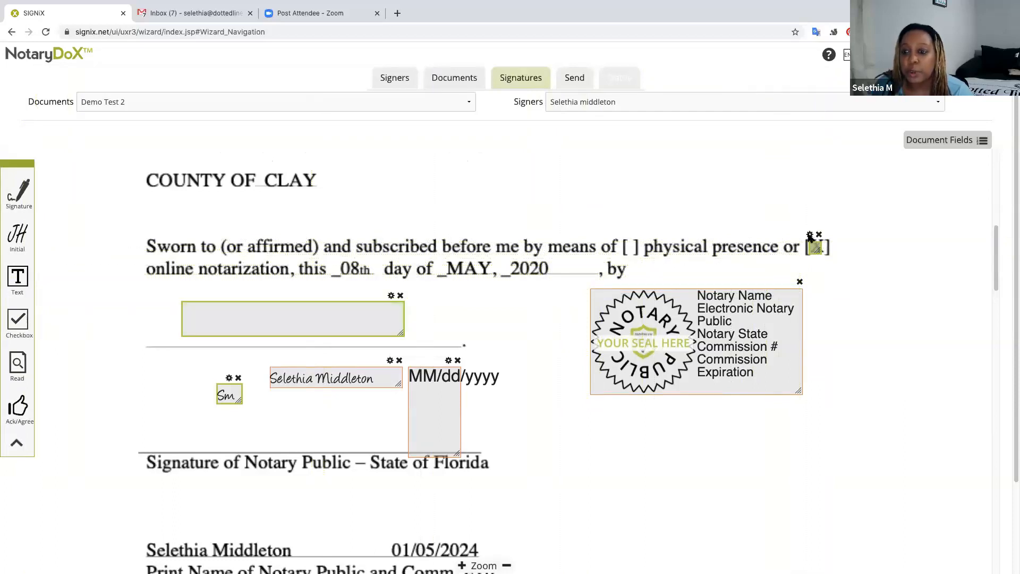
Turn on Is Checked? for the online notarization checkbox, then try dropping a Read field lower on the page.
click(809, 235)
click(291, 201)
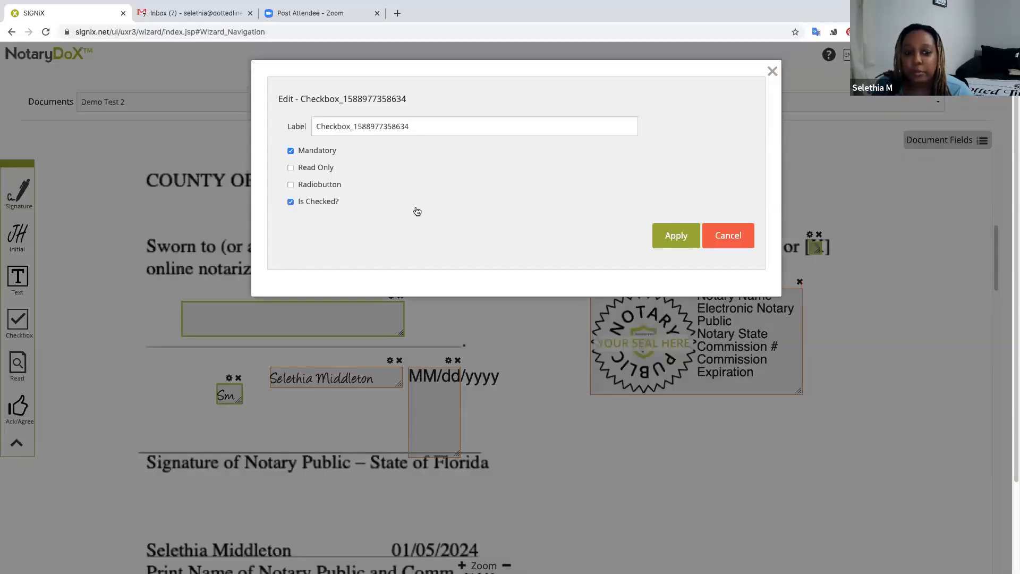
click(677, 237)
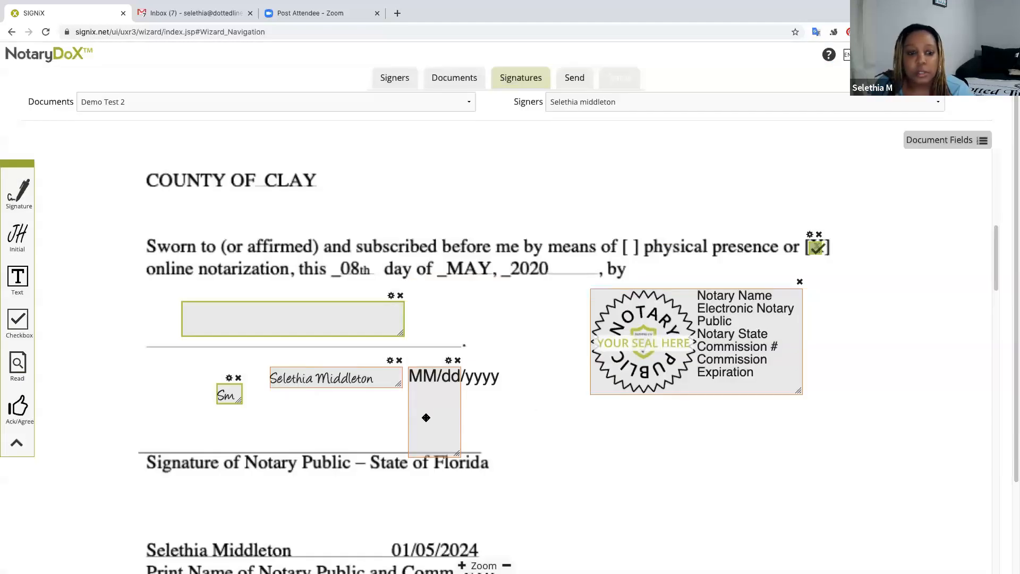
scroll(510, 394, down, 2)
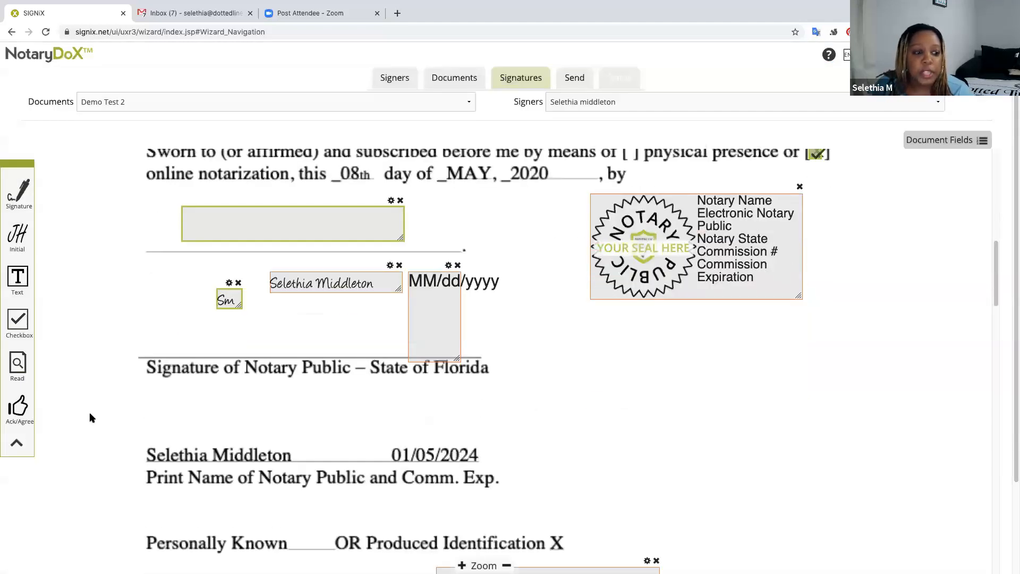
drag(20, 369, 563, 333)
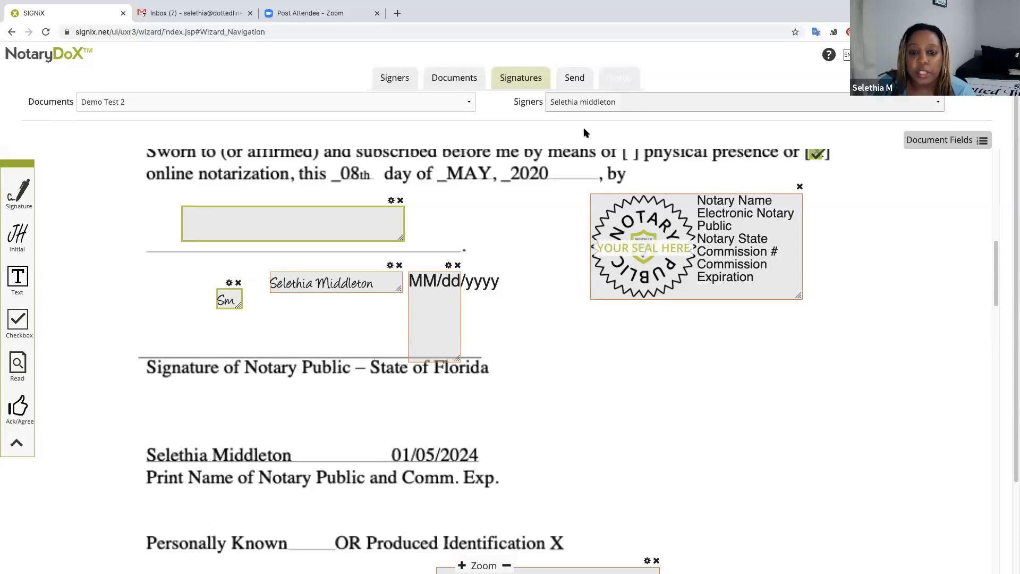
Scroll back over the placed fields, then down to the end of Demo Test 2a.
scroll(564, 155, up, 5)
scroll(565, 161, up, 4)
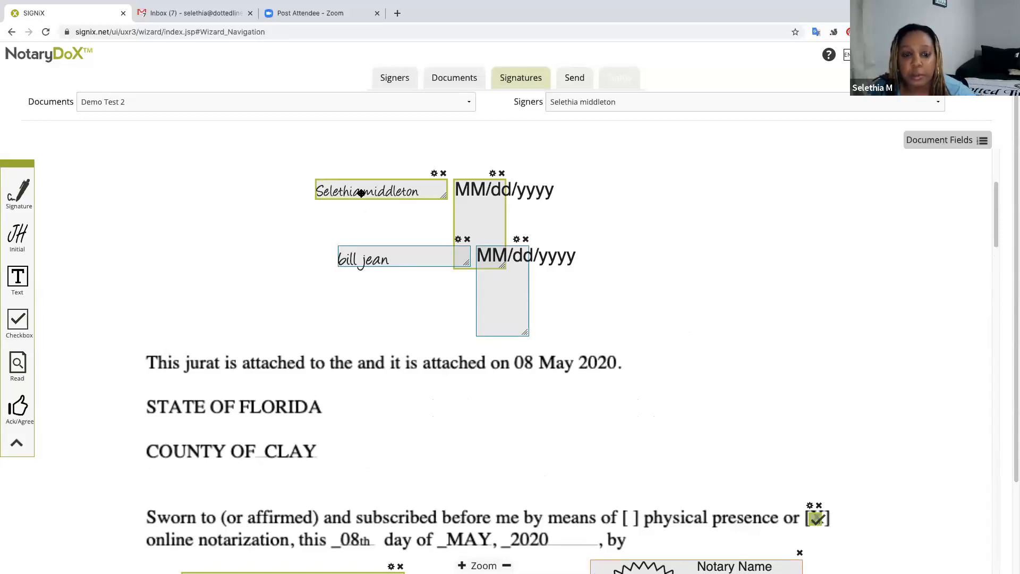
scroll(645, 365, up, 1)
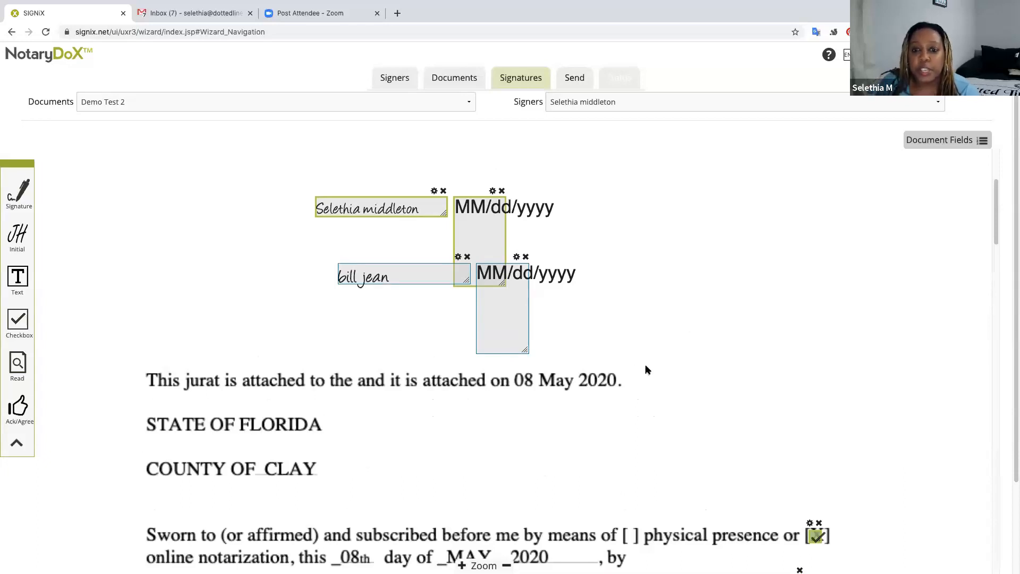
scroll(645, 365, down, 20)
scroll(647, 369, down, 10)
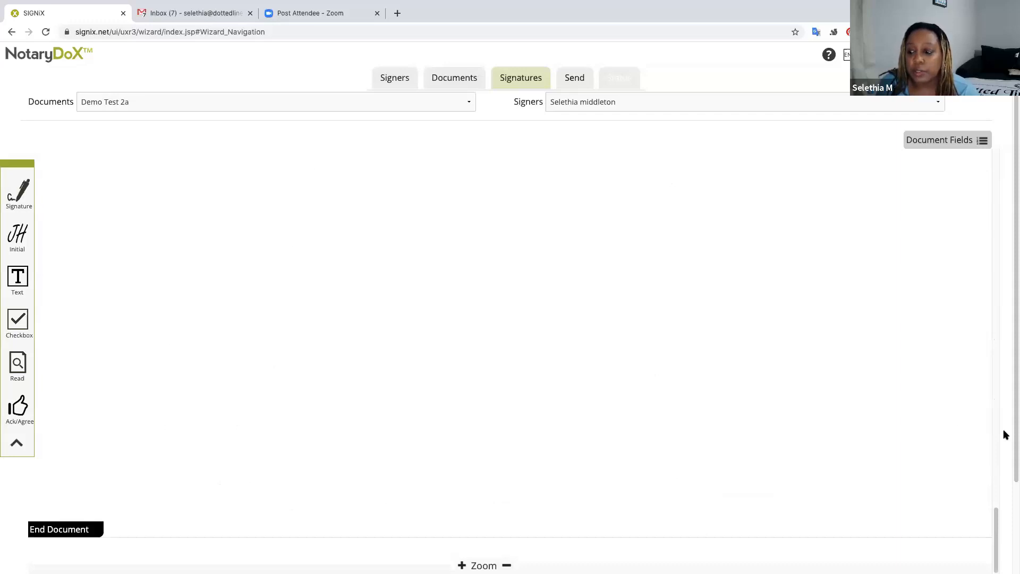
scroll(1013, 437, down, 2)
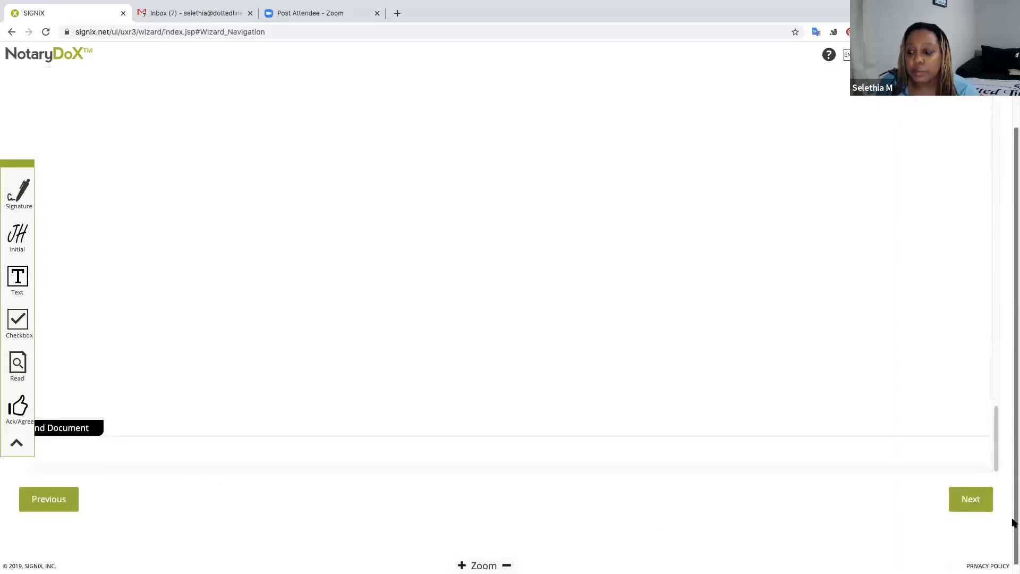
Go to the Send step and try sending; a Sorry dialog reports a missing task and email.
click(975, 502)
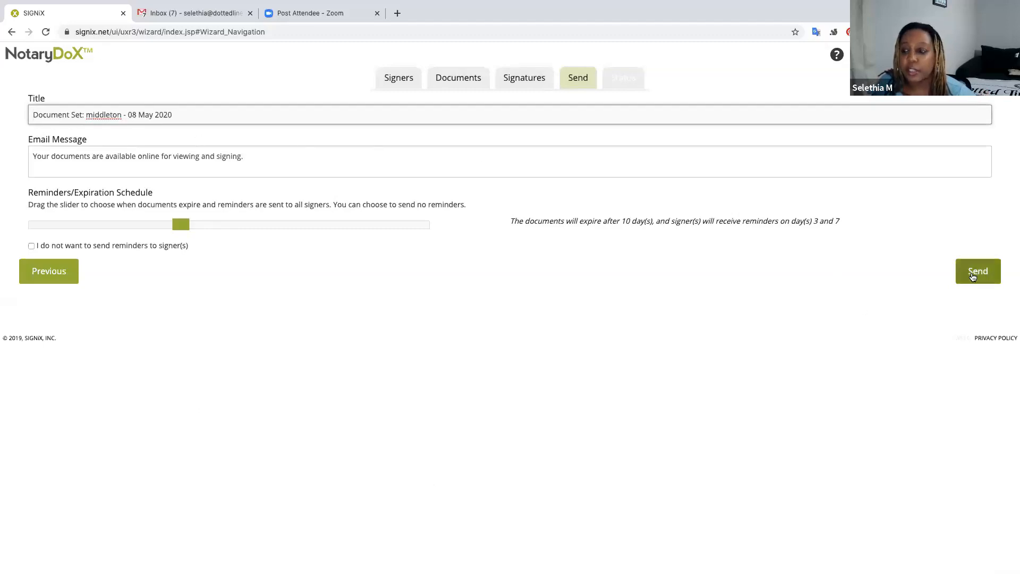
click(976, 270)
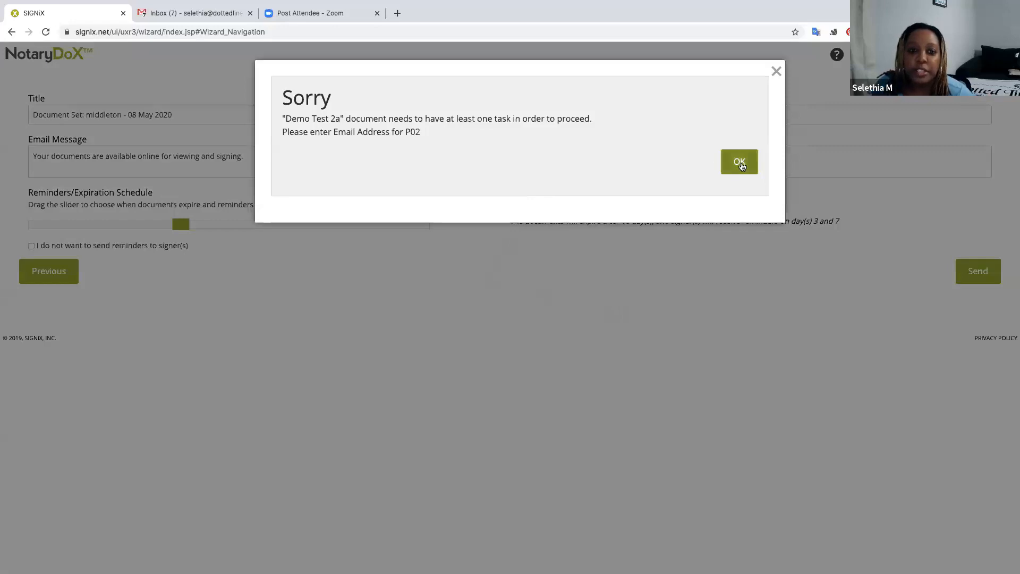
Dismiss the error, return to Signers, and give signer 2 a saved email address from the suggestions.
click(739, 164)
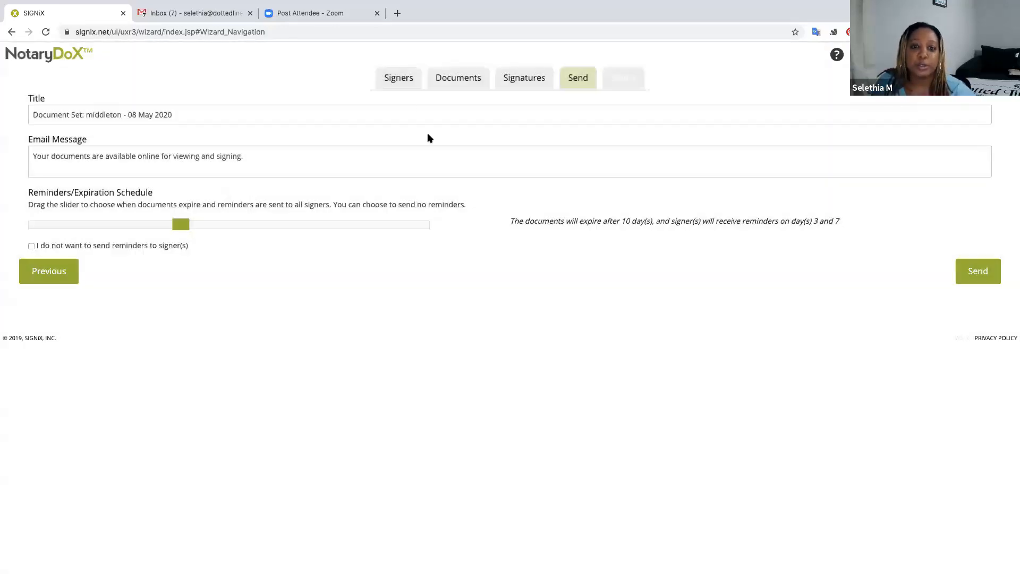
click(393, 79)
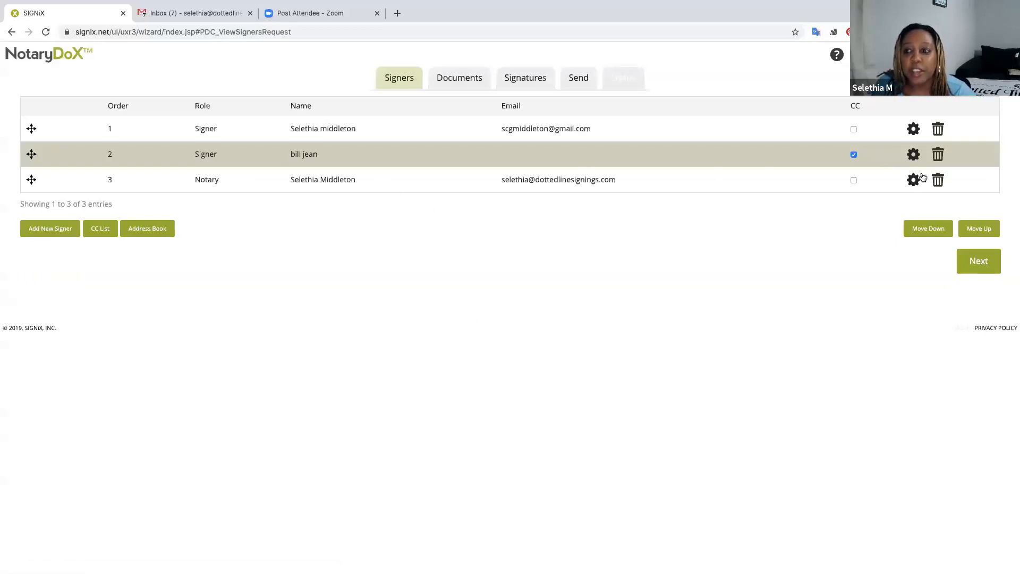
click(913, 156)
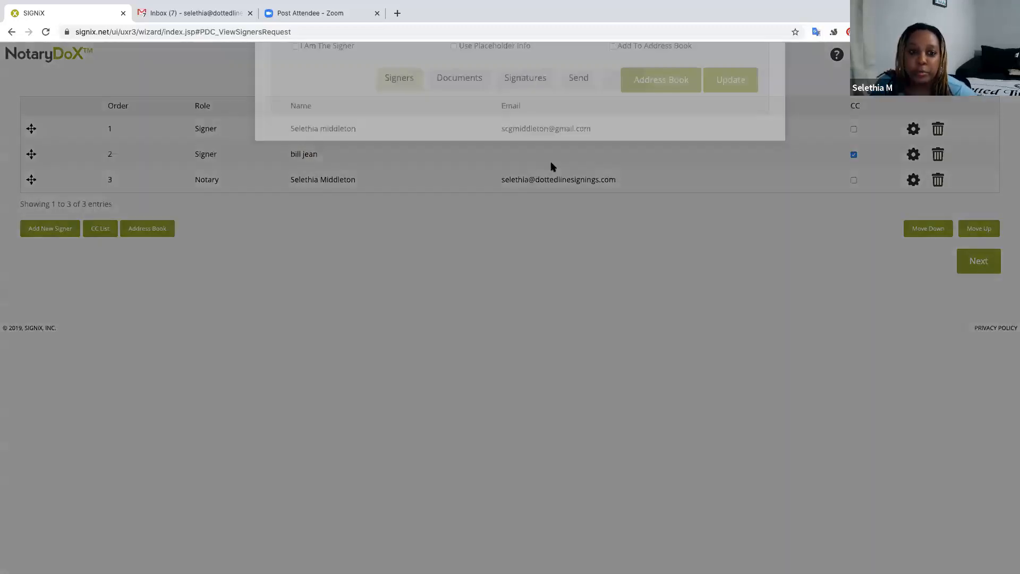
click(425, 178)
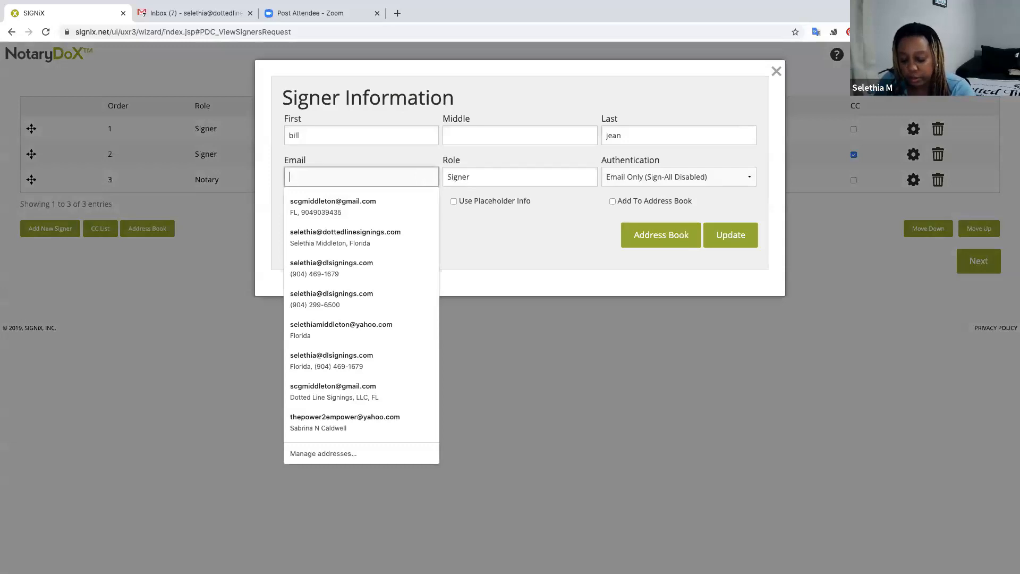
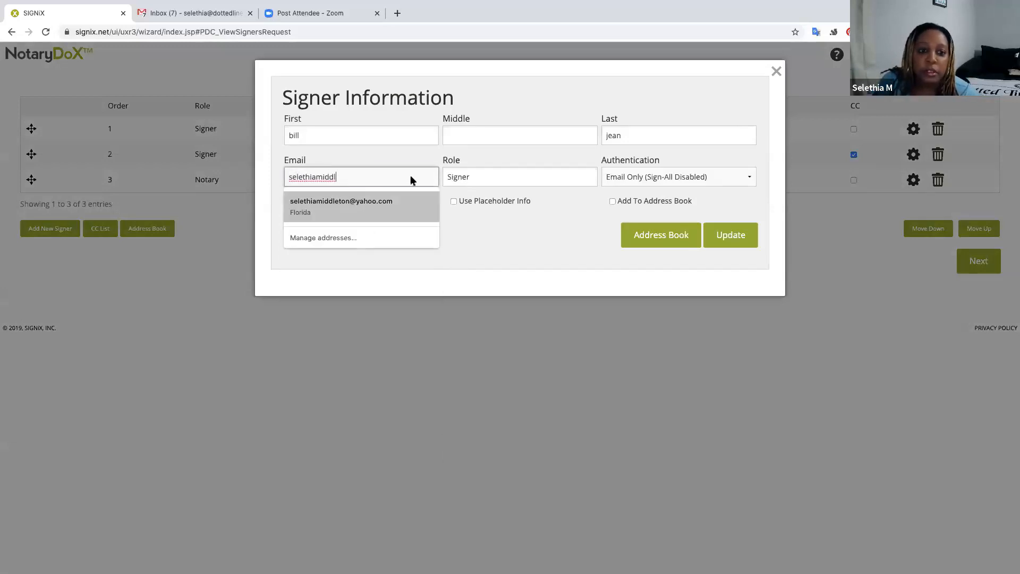
click(364, 207)
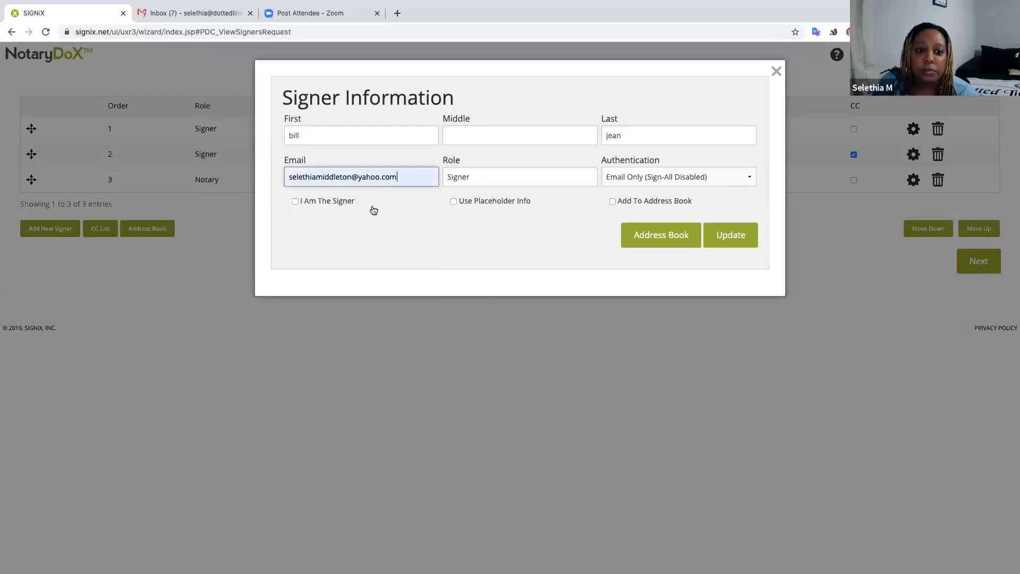
click(728, 238)
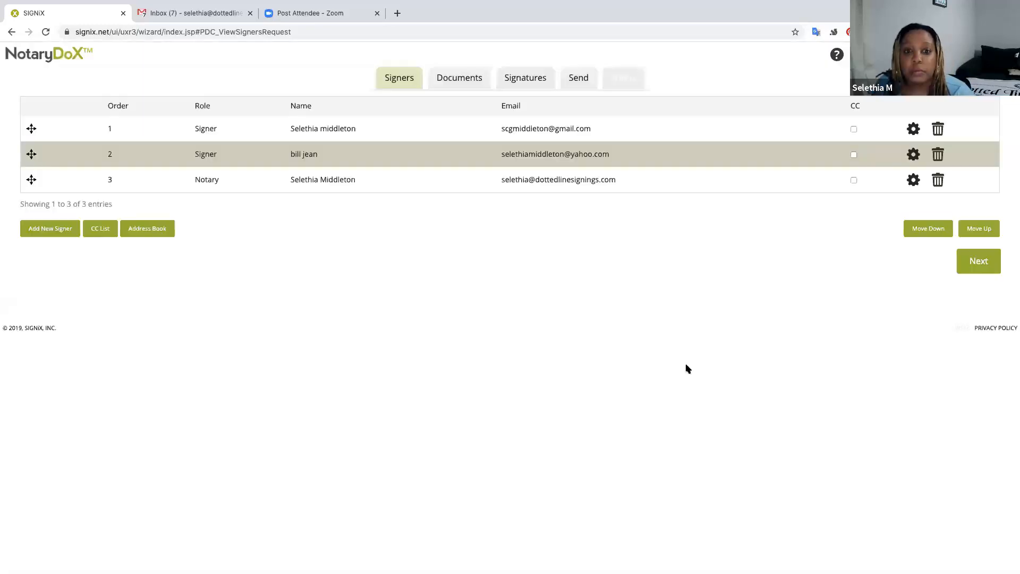
Switch to the Send step showing the title, email message and 10-day expiry.
click(576, 83)
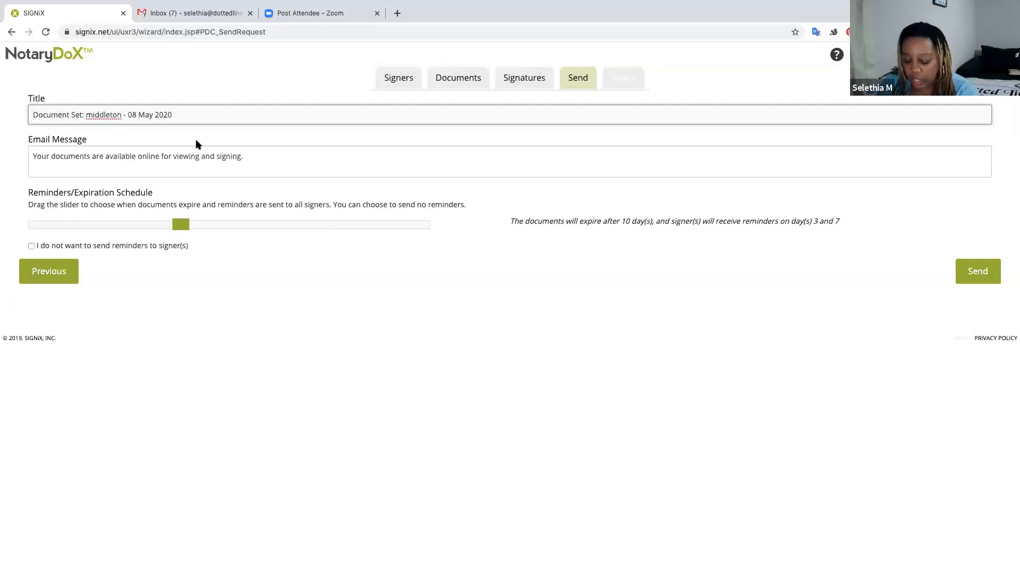
Insert 'PLEASE DO NOT CLICK LINK IN EMAIL' ahead of the dated transaction title.
text(PLEASE DO)
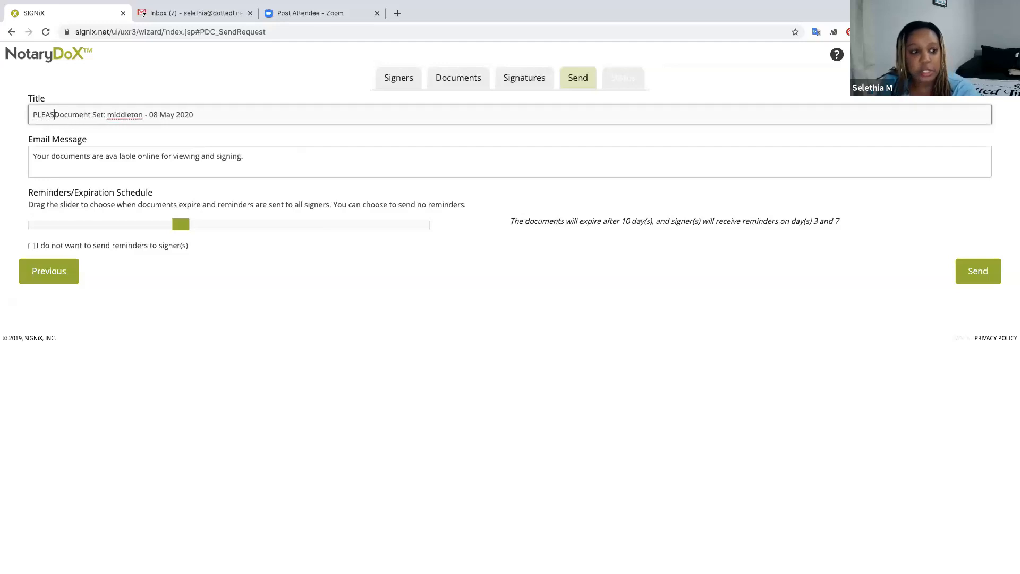
text( NOT CLICK L)
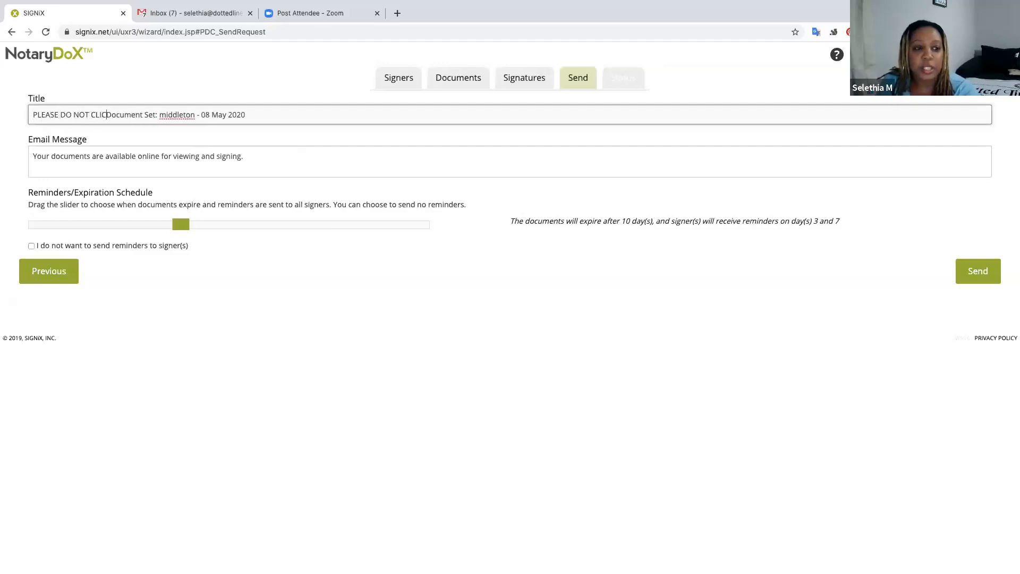
text(INK IN EMAIL)
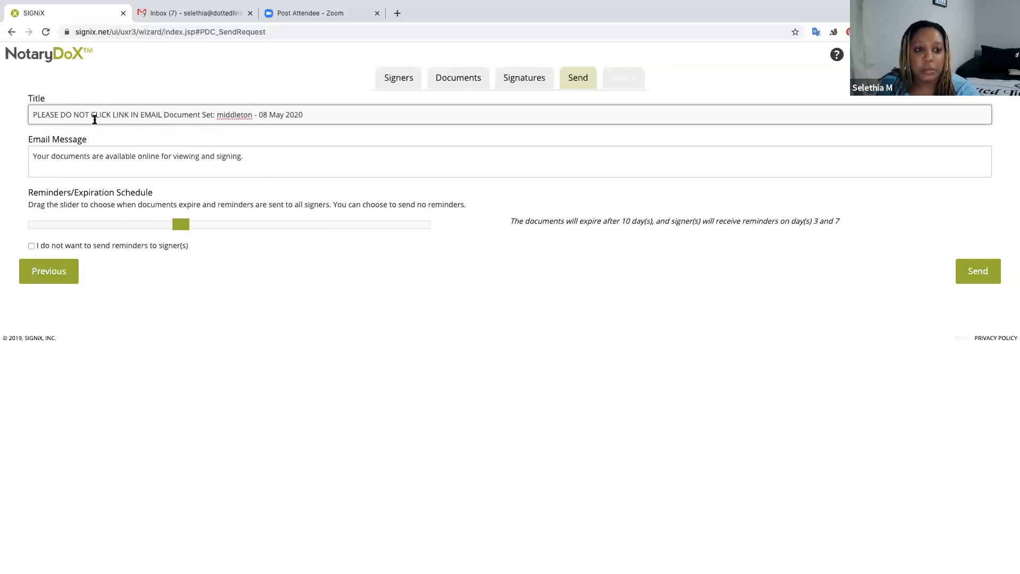
click(136, 171)
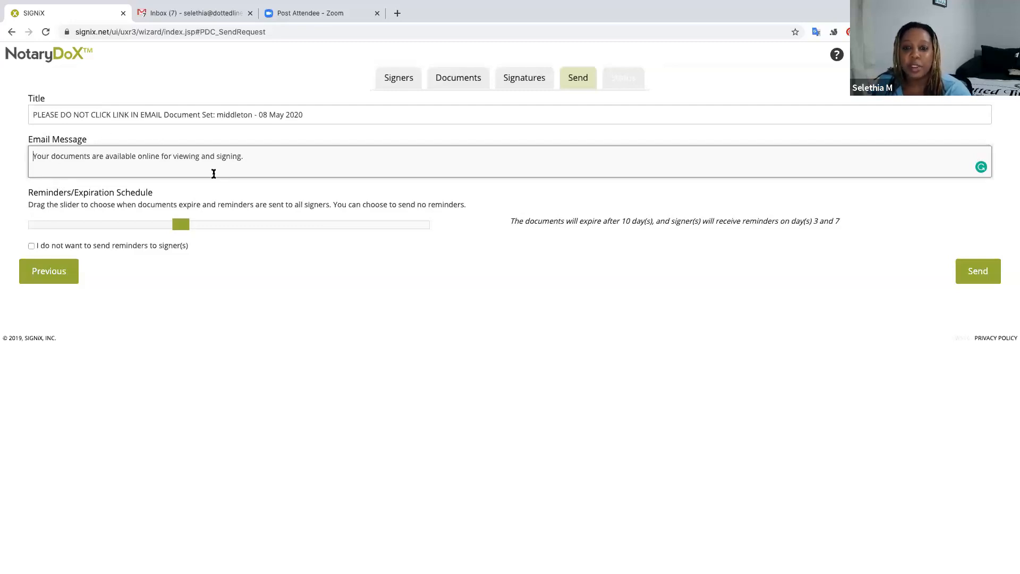
Try sending again, dismiss the missing-task warning, and open Demo Test 2a in the Signatures step.
click(978, 272)
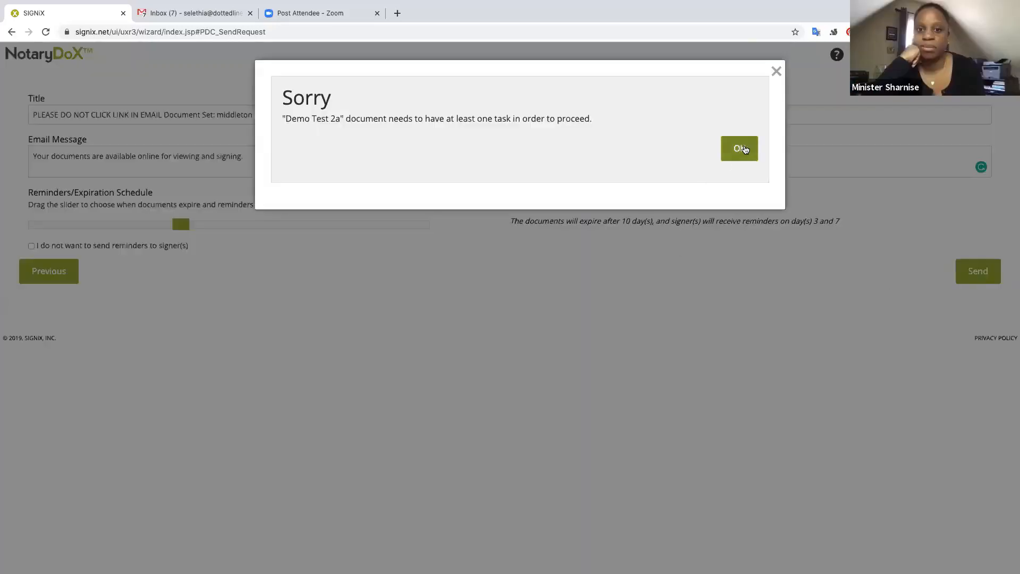
click(739, 149)
click(462, 79)
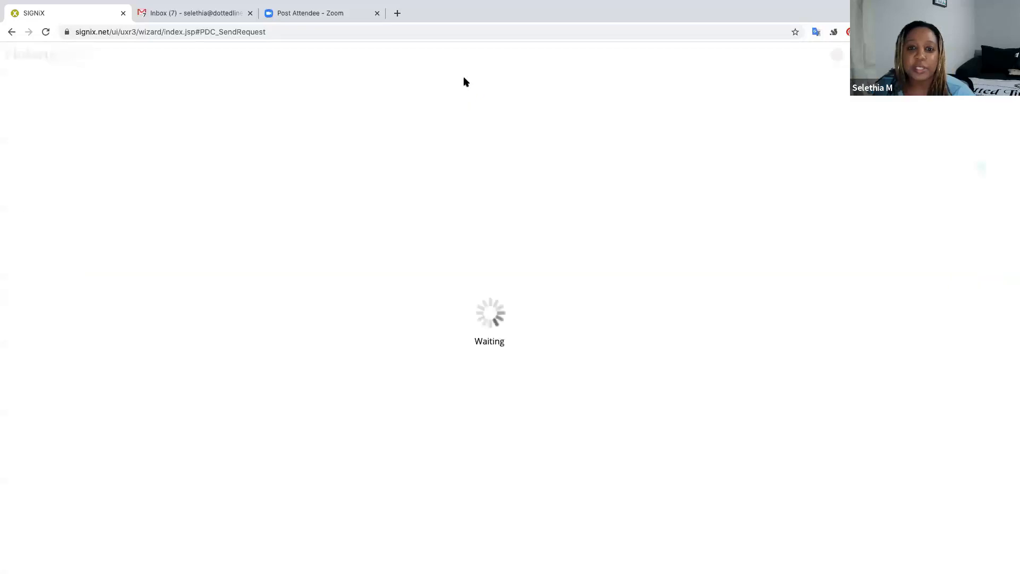
click(519, 83)
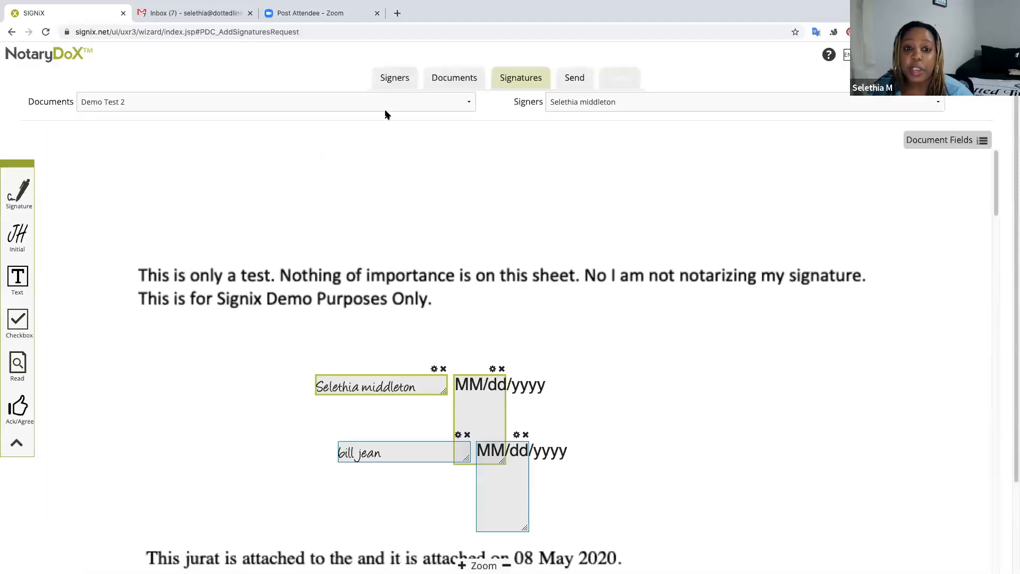
click(413, 101)
click(401, 112)
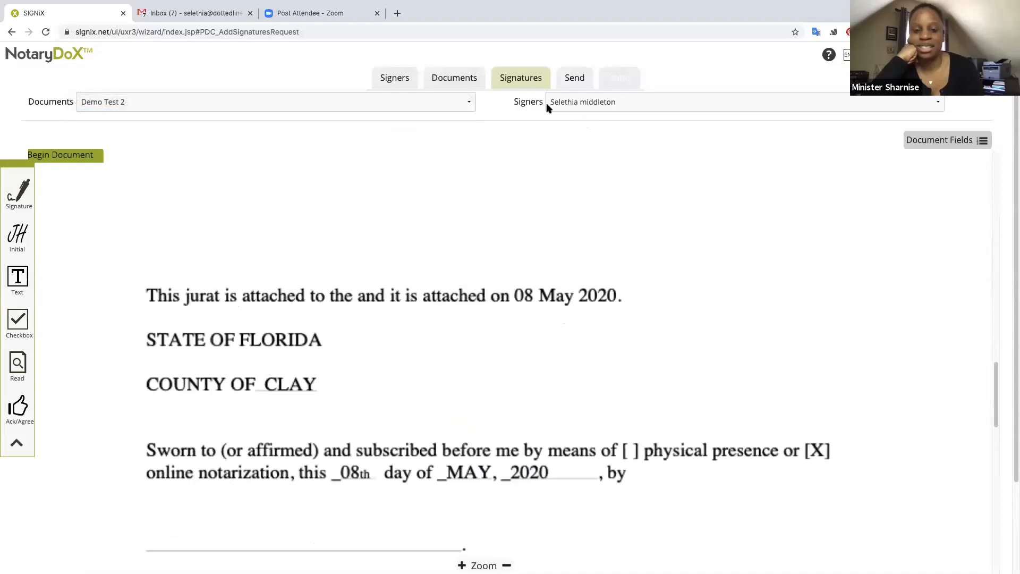
Add Read tasks on Demo Test 2a for the first and second signers.
drag(18, 364, 206, 229)
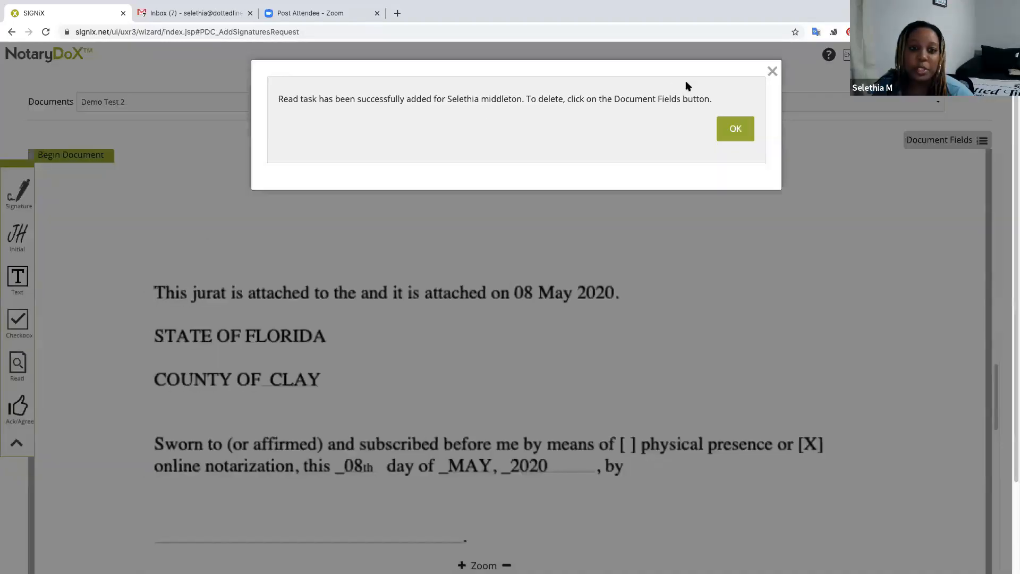
click(734, 129)
click(715, 102)
click(685, 112)
drag(18, 366, 296, 227)
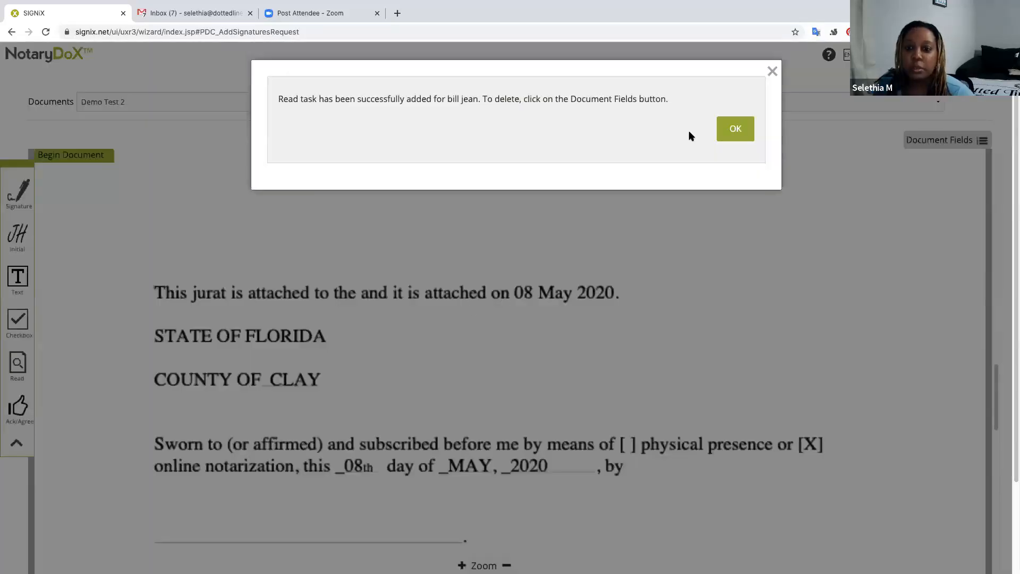
Switch to the notary and place her signature beside Comm. Exp. with a seal field below.
click(734, 129)
scroll(588, 328, down, 10)
scroll(589, 334, up, 5)
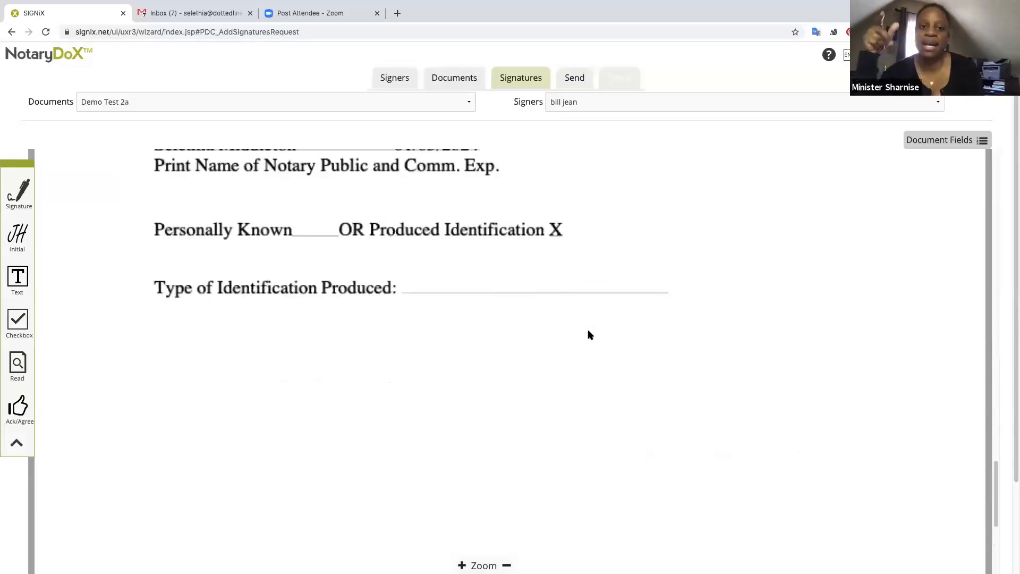
click(618, 109)
click(615, 113)
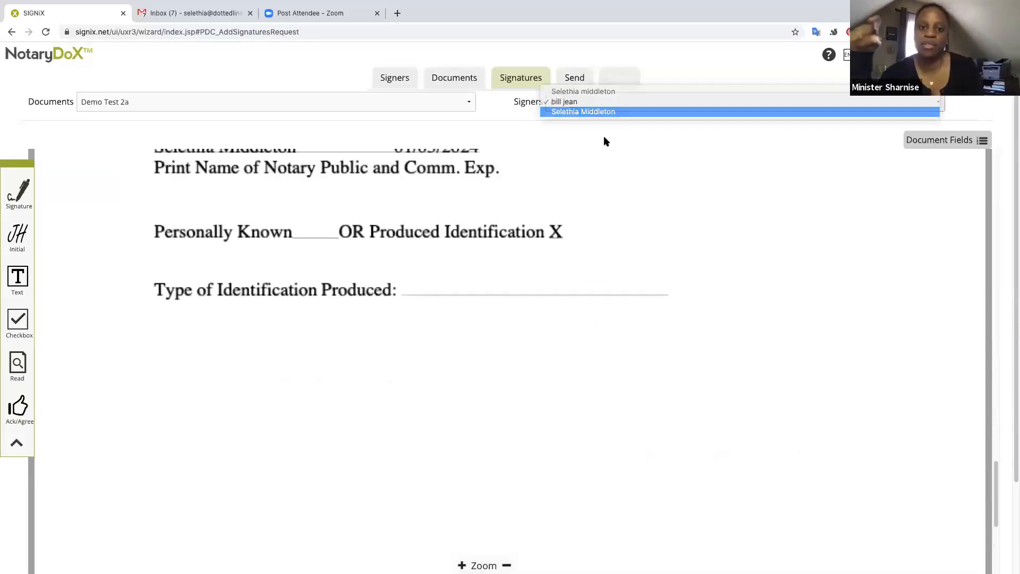
mouse_move(12, 199)
mouse_down()
mouse_move(387, 262)
mouse_move(431, 256)
mouse_up()
mouse_move(446, 204)
mouse_down()
mouse_move(544, 175)
mouse_move(559, 158)
mouse_up()
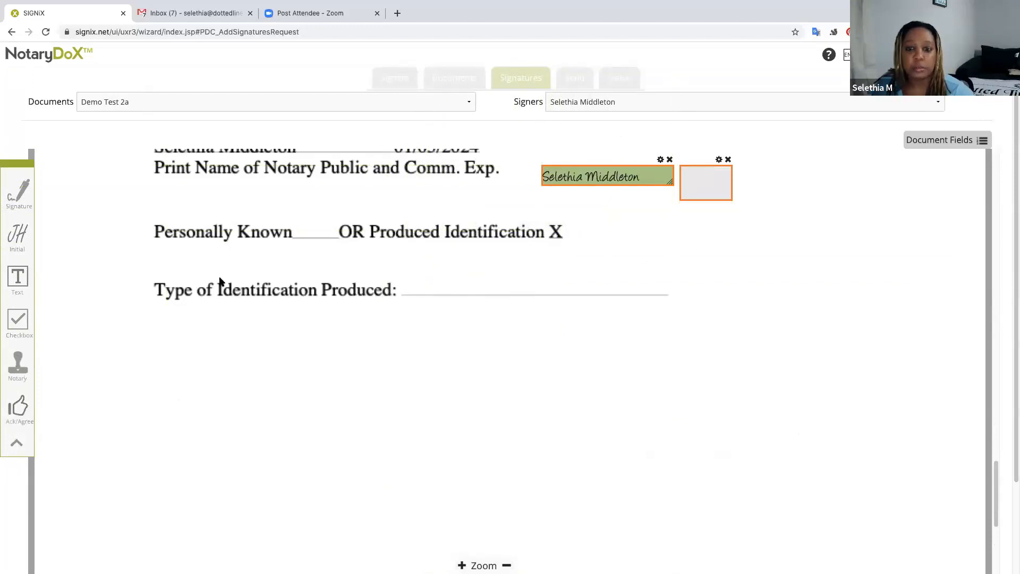
drag(18, 365, 683, 229)
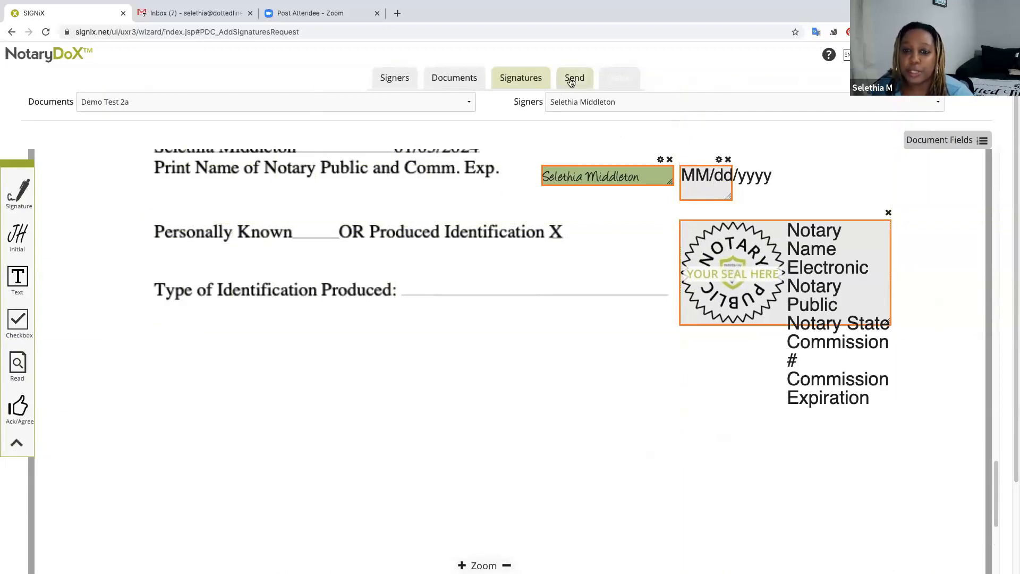
Send the transaction to the three signers from the Send step and acknowledge the Transaction Started notice.
click(567, 80)
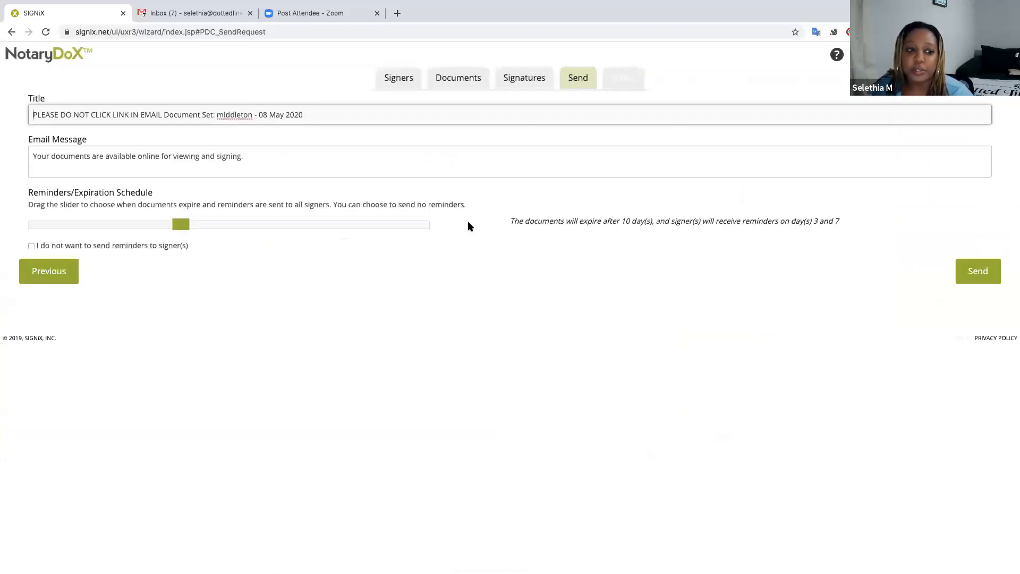
click(983, 272)
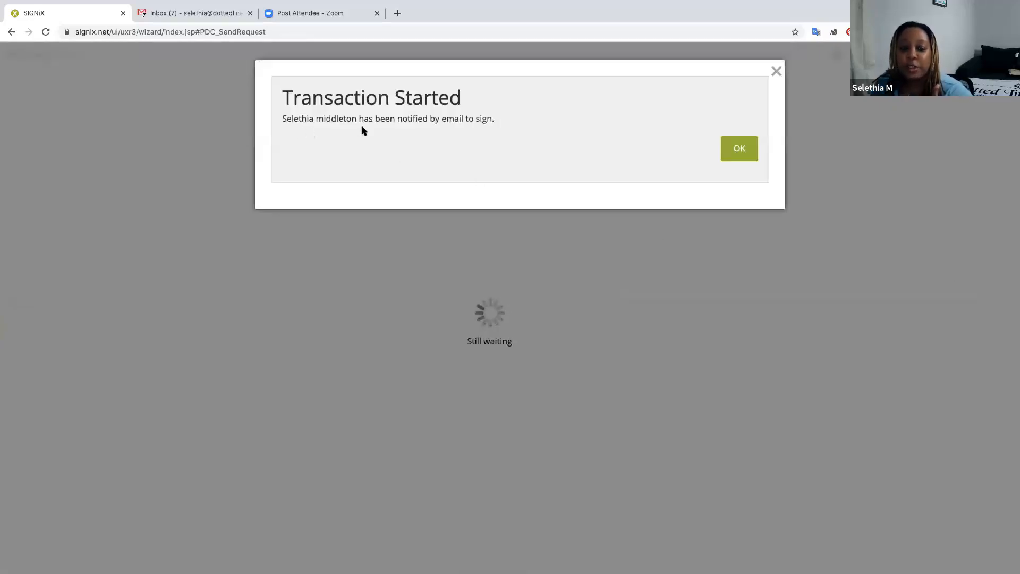
click(743, 153)
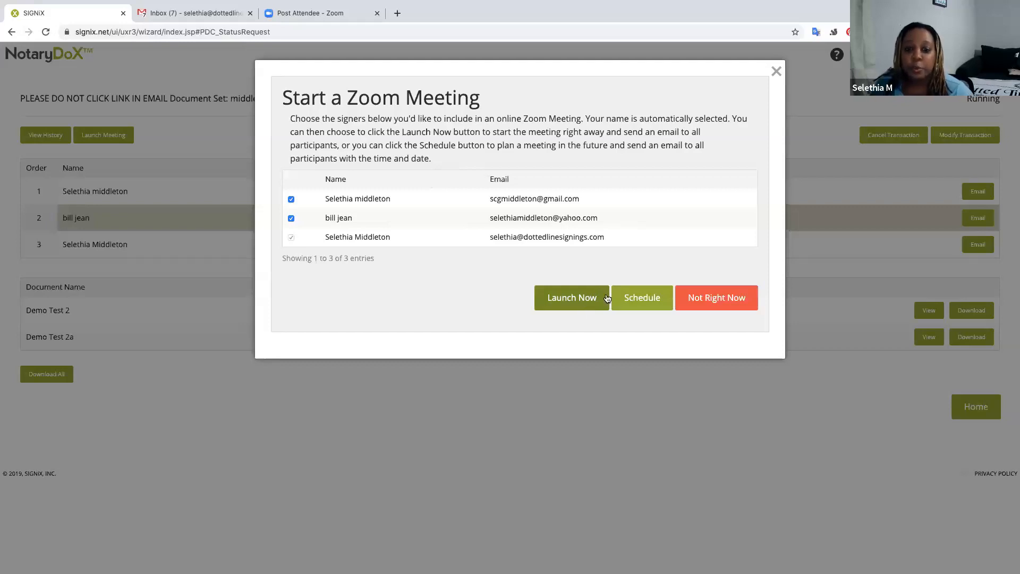
Open Schedule a Meeting and its date calendar, then close both without picking a date.
click(646, 299)
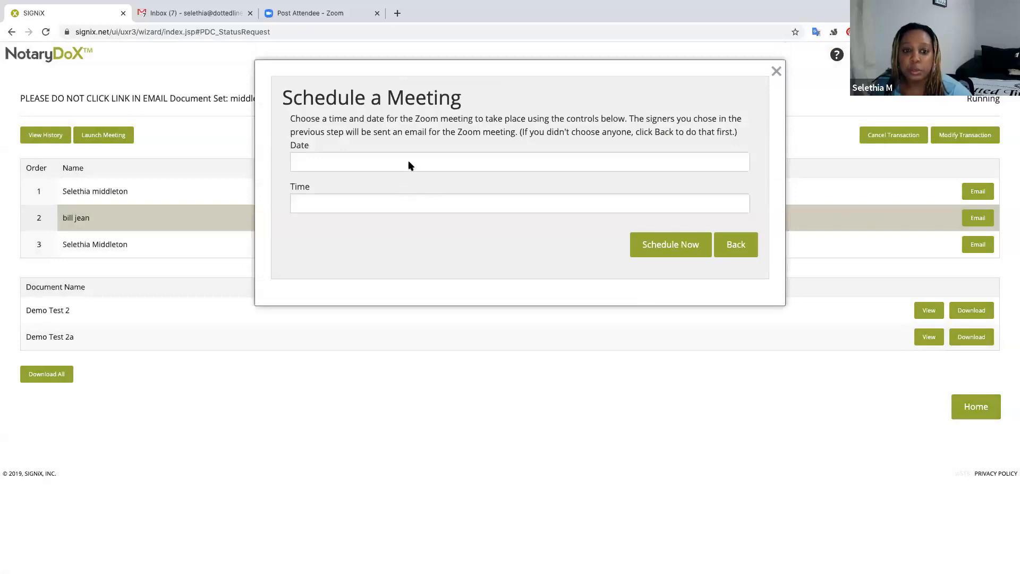
click(409, 162)
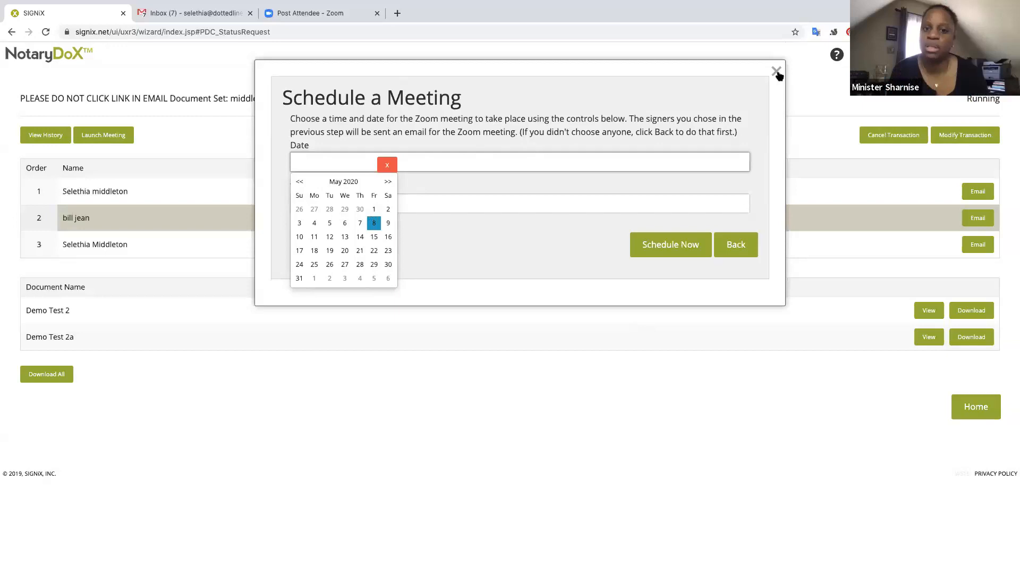
click(777, 73)
click(778, 73)
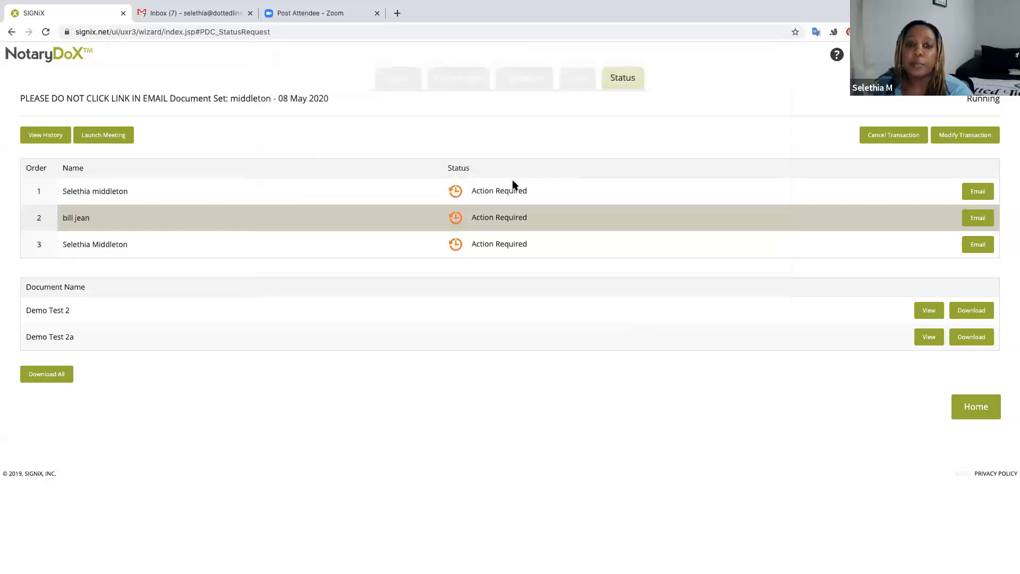
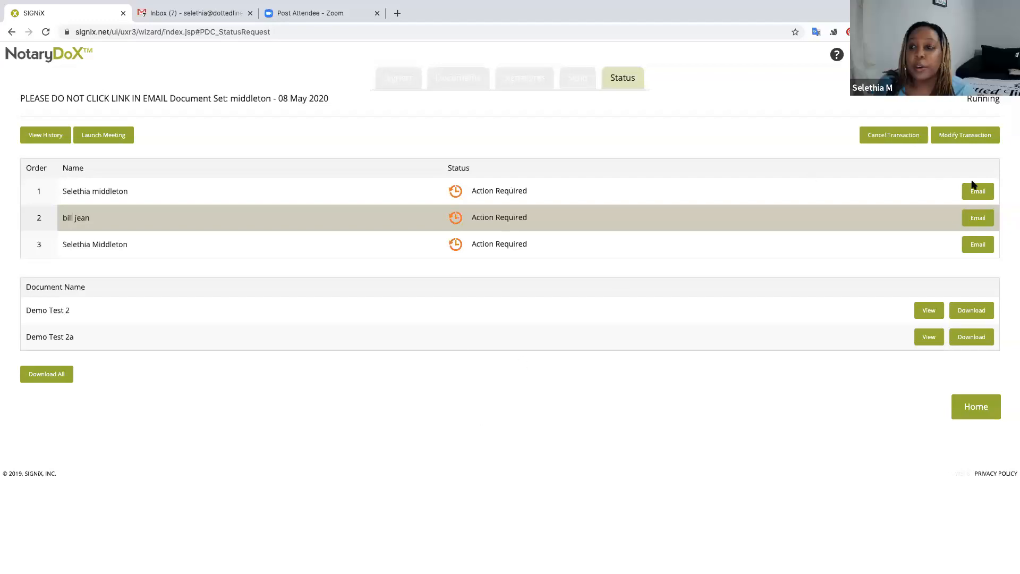
Suspend the transaction for modification, decline the Zoom meeting with Not Right Now, and give a reason.
click(956, 137)
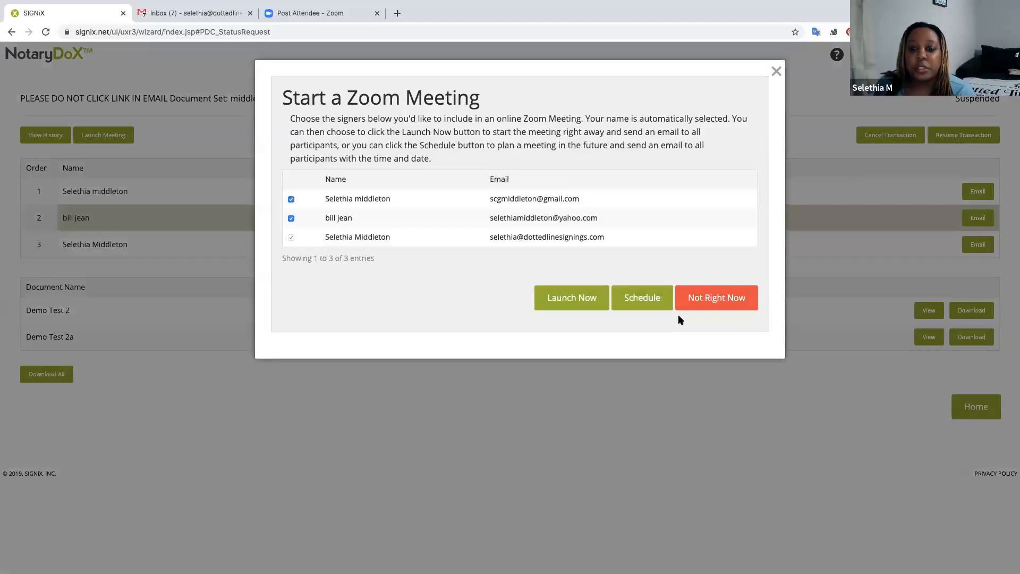
click(693, 297)
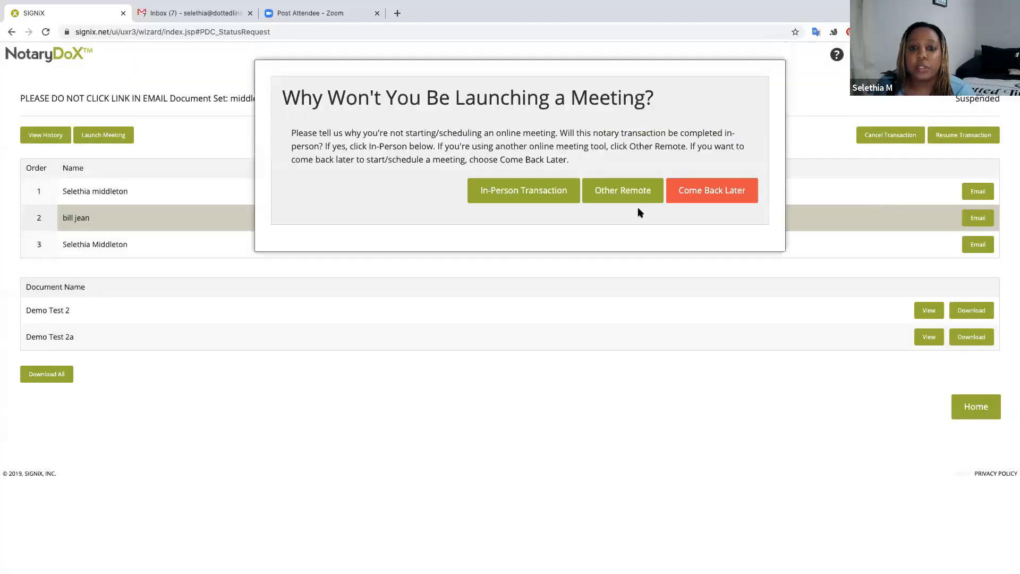
click(699, 196)
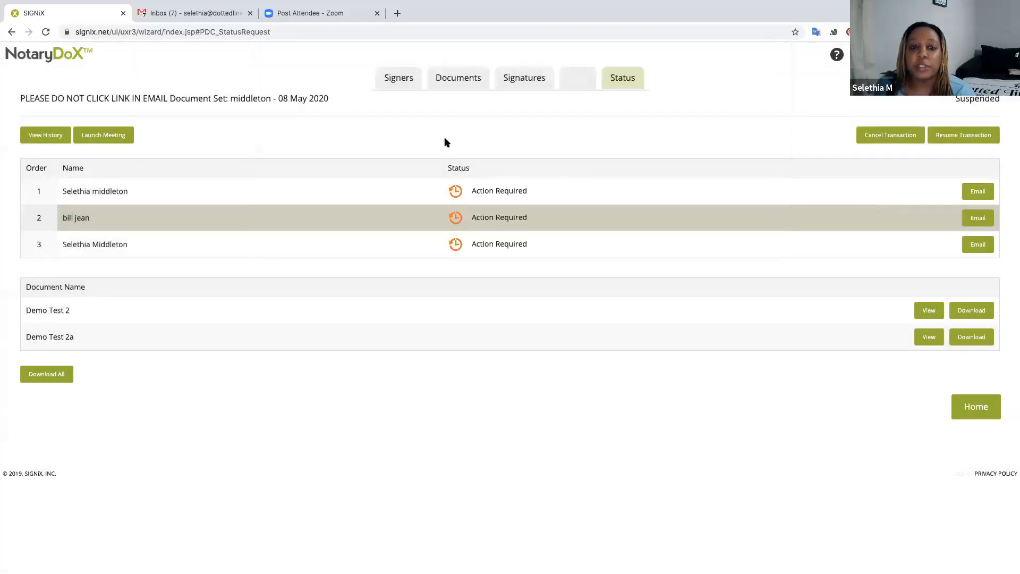
Show the signers list and review the first signer's details, then close them.
click(404, 80)
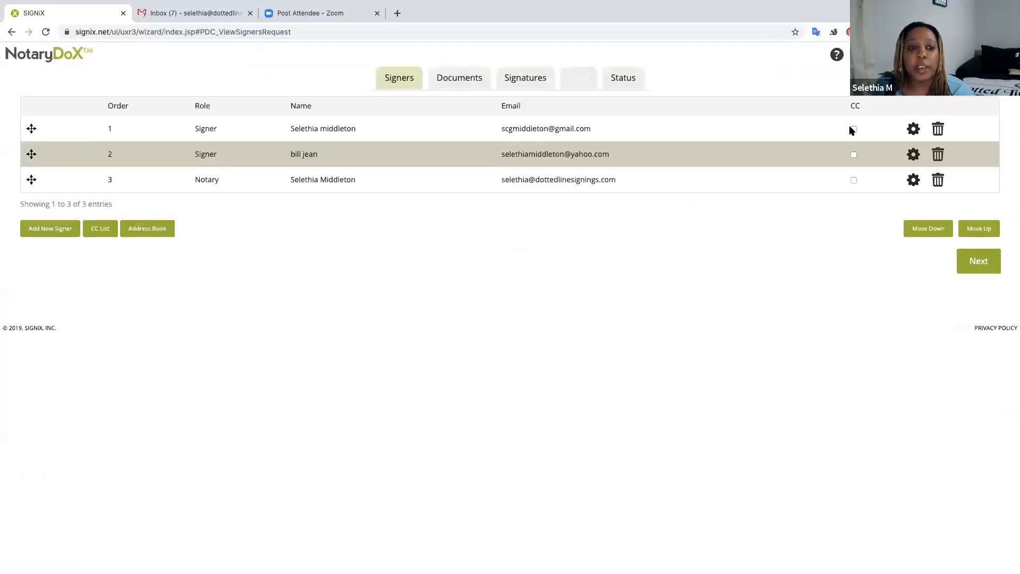
click(913, 130)
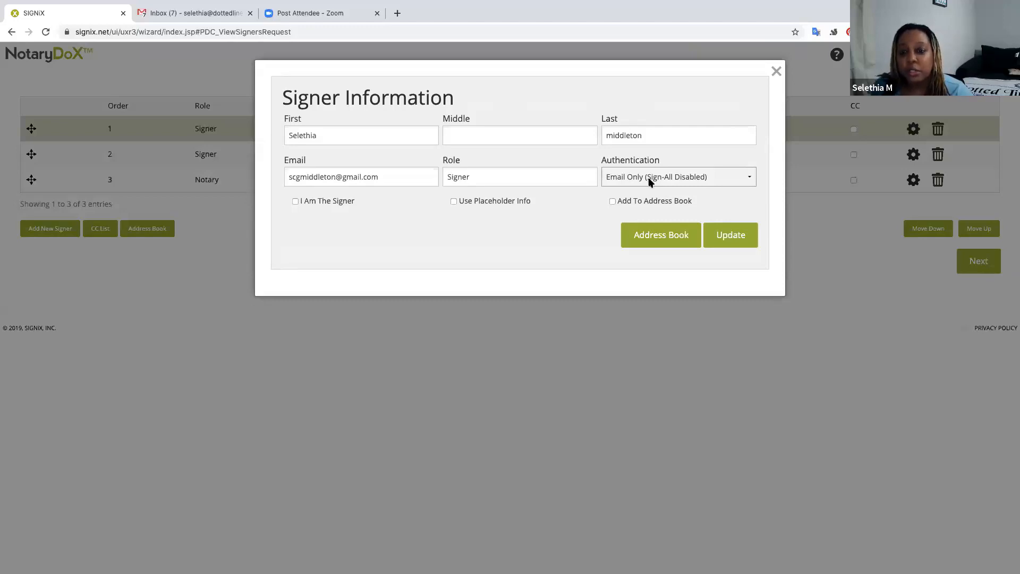
click(777, 73)
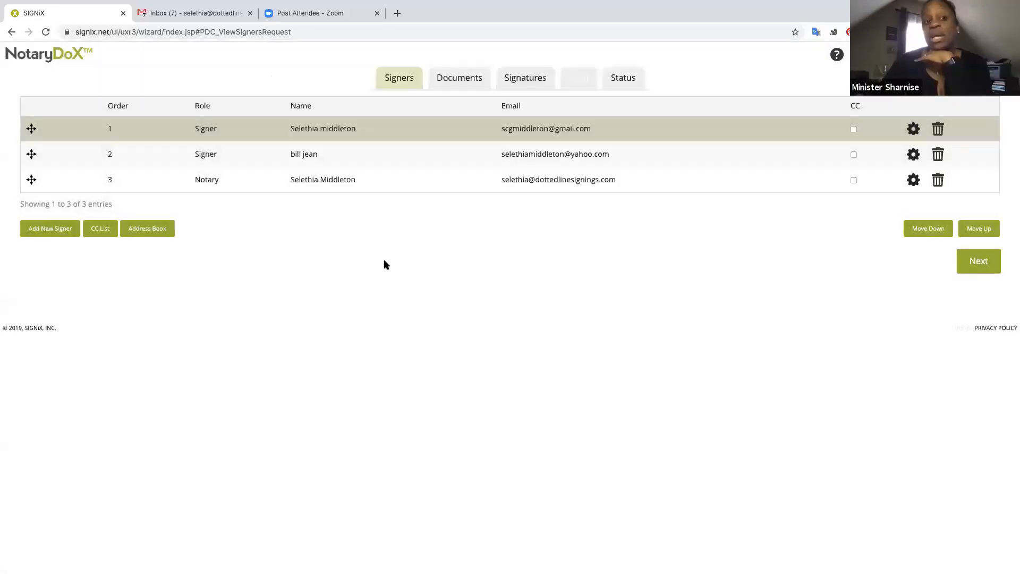
Reopen the first signer's information and review the Authentication method options.
click(911, 132)
click(696, 176)
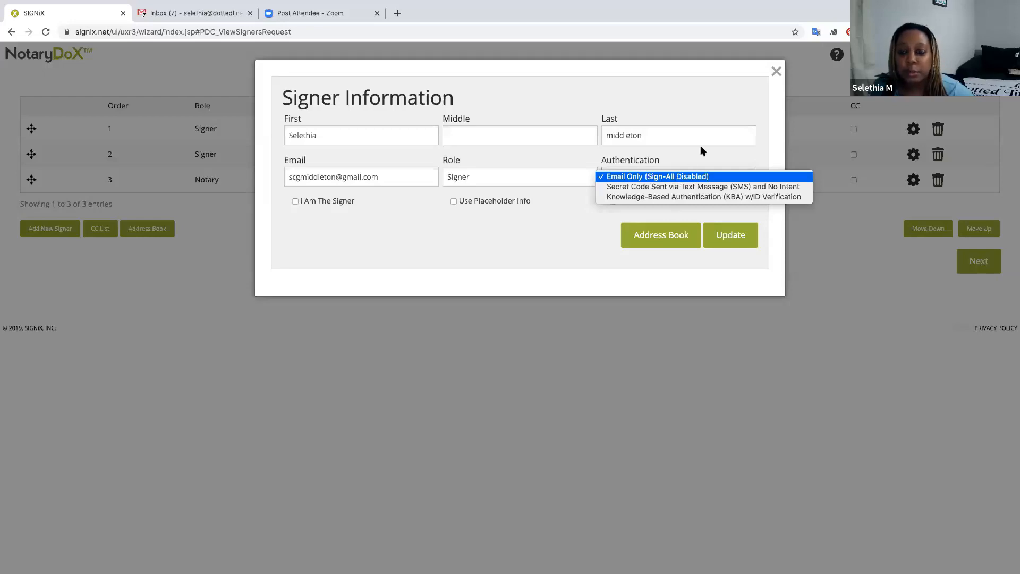
click(775, 73)
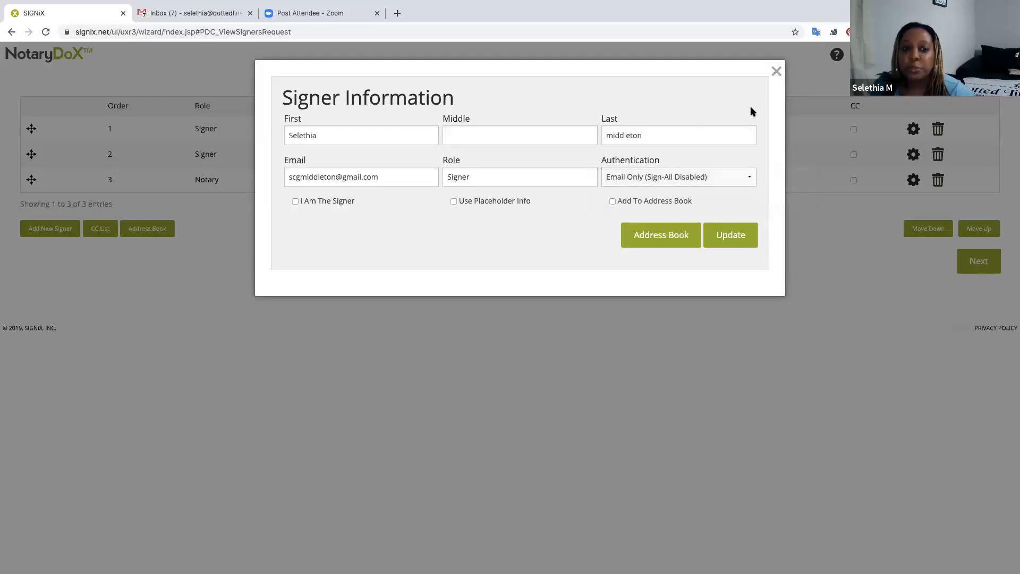
click(633, 180)
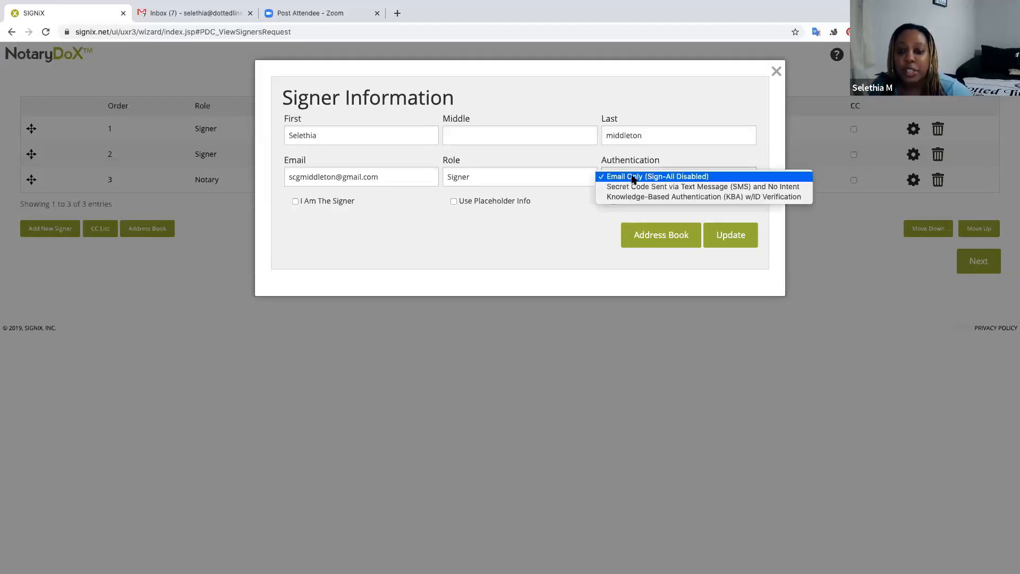
Close the Authentication dropdown with Email Only (Sign-All Disabled) still selected.
click(633, 180)
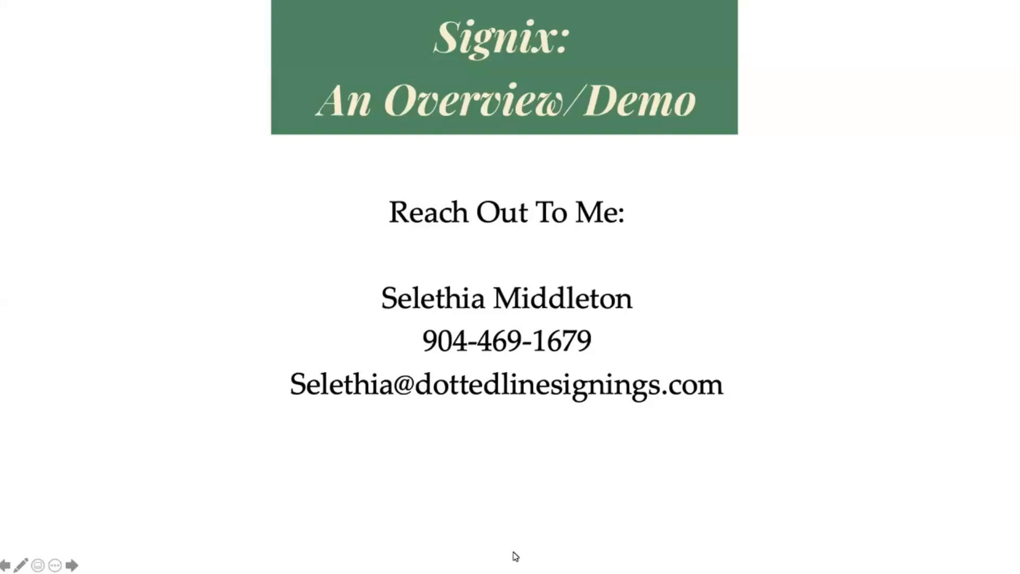
Advance past the Reach Out To Me slide to the End of slide show screen.
click(606, 459)
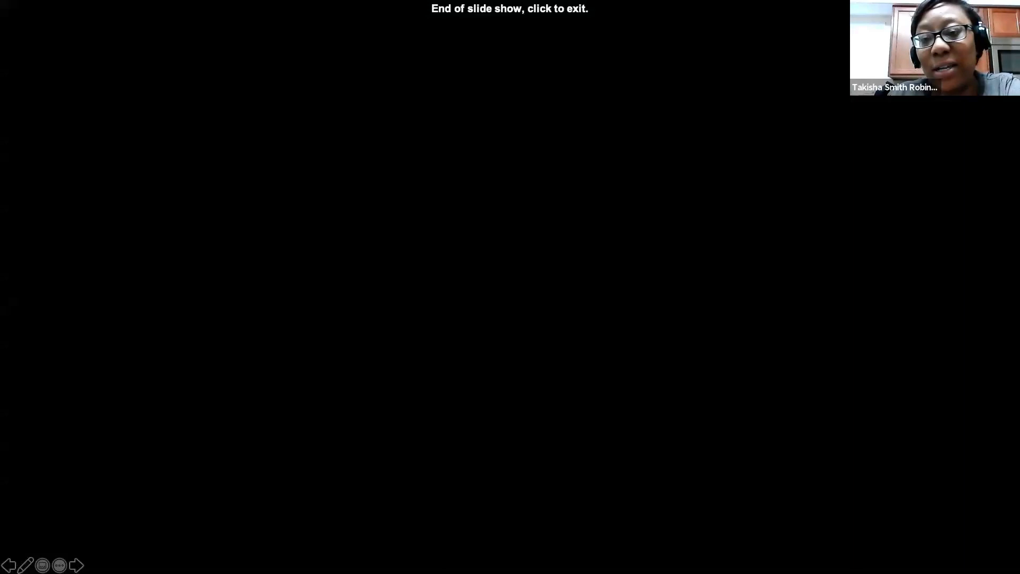